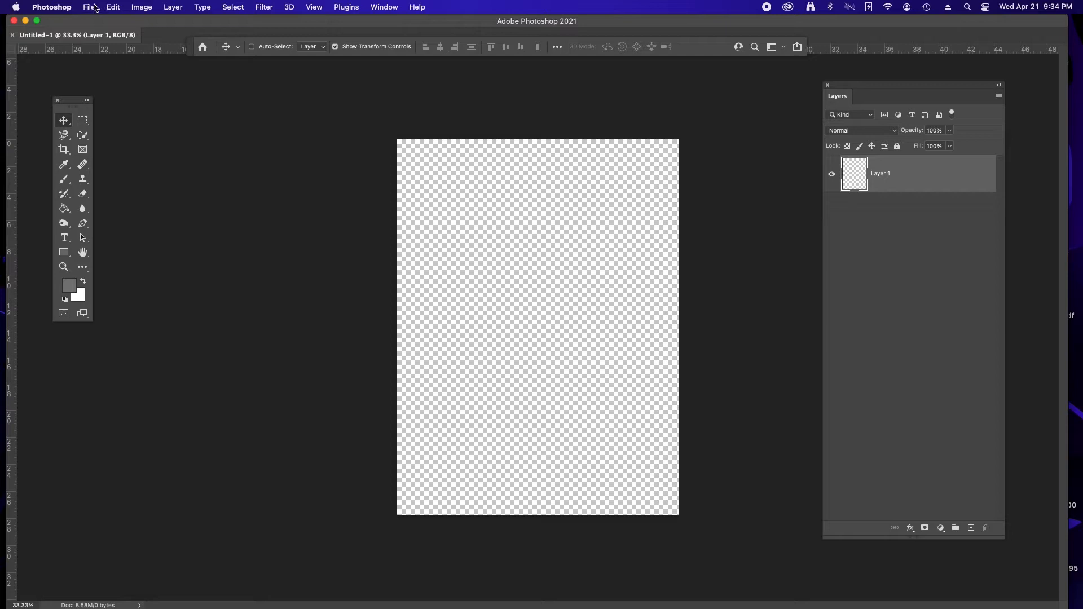
Step: Open the portrait starry-sky photo with the dark blue gradient from the tutorial's folder 3
{"action": "left_click", "coordinate": [93, 8]}
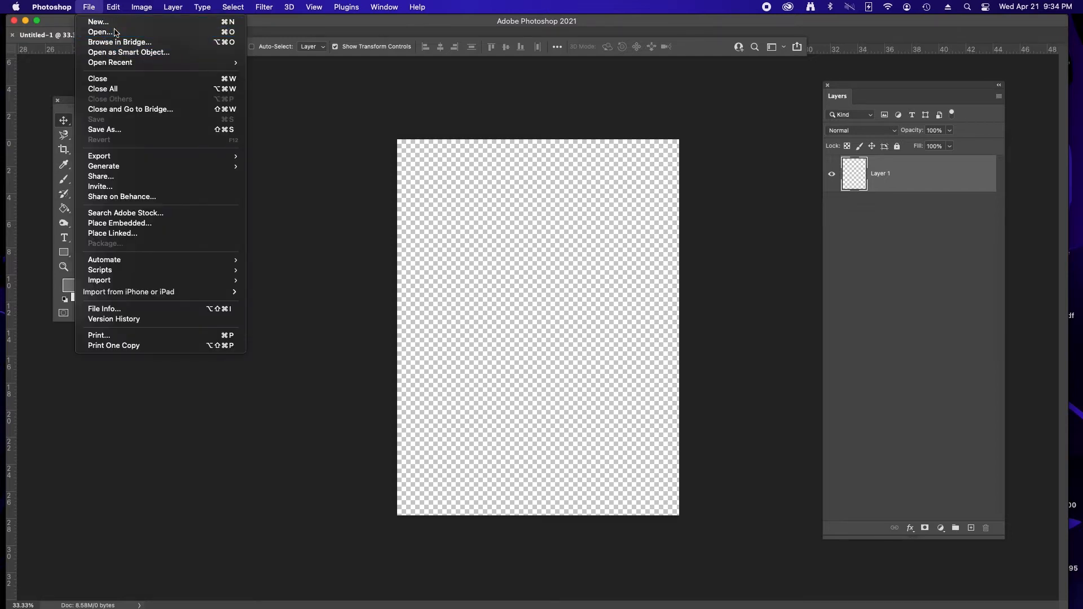
{"action": "left_click", "coordinate": [115, 33]}
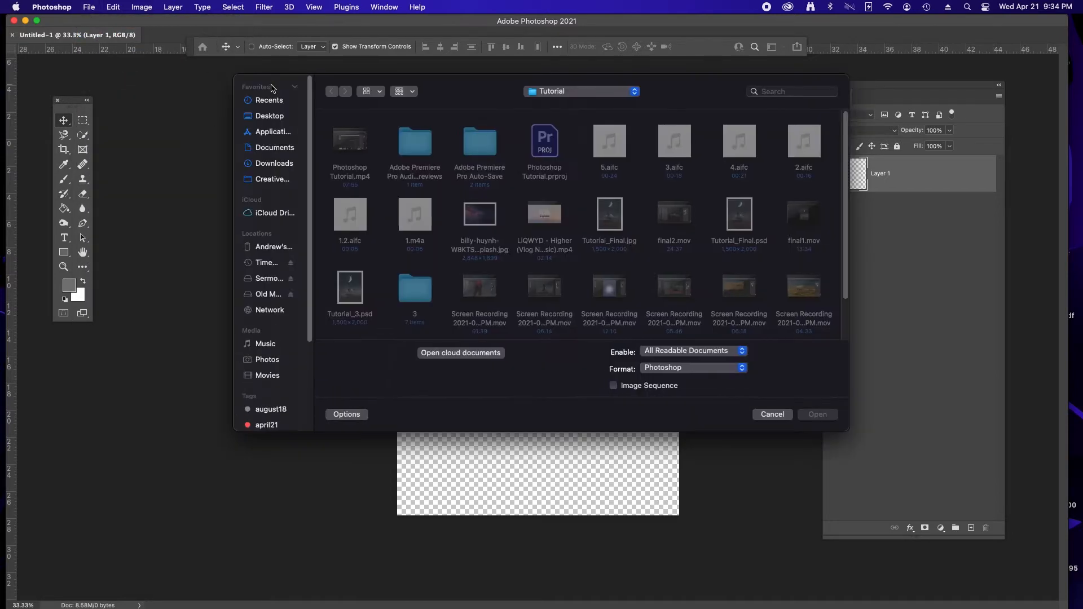
{"action": "double_click", "coordinate": [419, 292]}
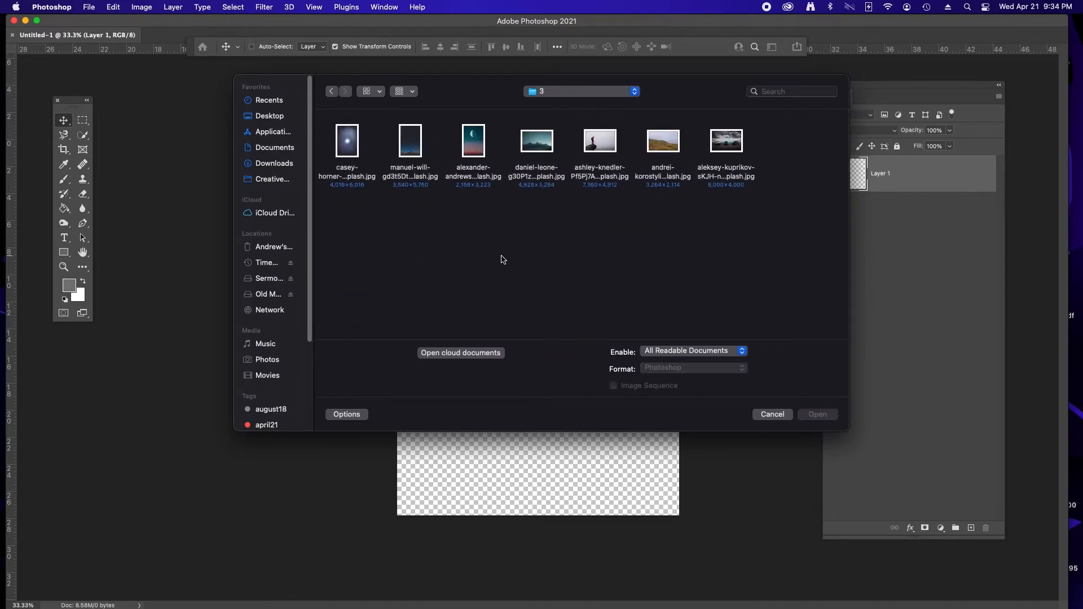
{"action": "double_click", "coordinate": [412, 144]}
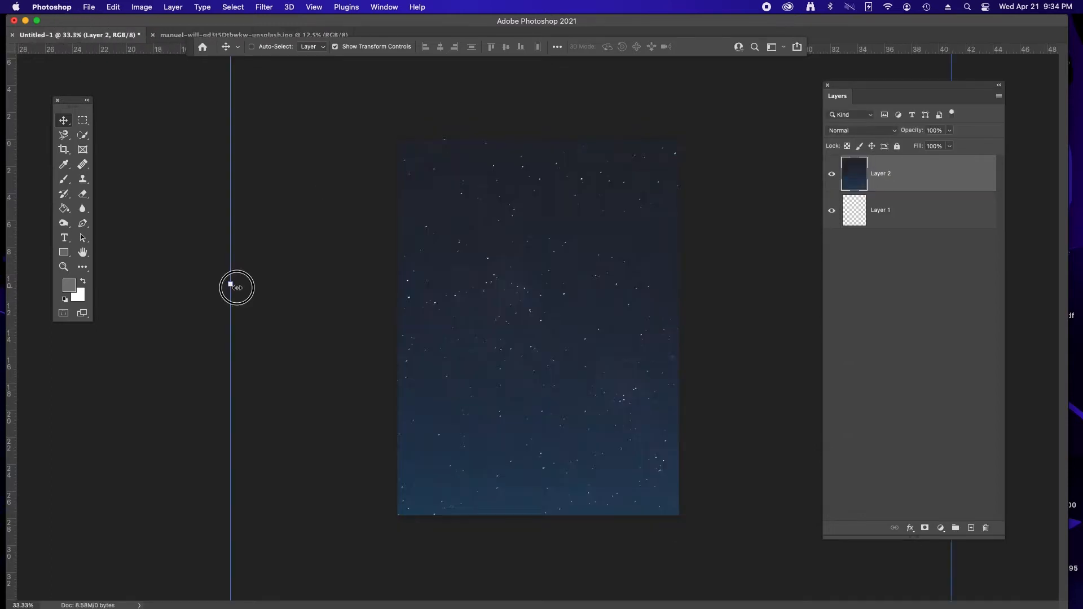
Step: Scale the night-sky photo placed in Untitled-1 down to the canvas width and delete the empty Layer 1
{"action": "left_click_drag", "start_coordinate": [235, 288], "coordinate": [590, 288]}
{"action": "key", "text": "Return"}
{"action": "left_click", "coordinate": [985, 371]}
{"action": "left_click", "coordinate": [895, 217]}
{"action": "key", "text": "BackSpace"}
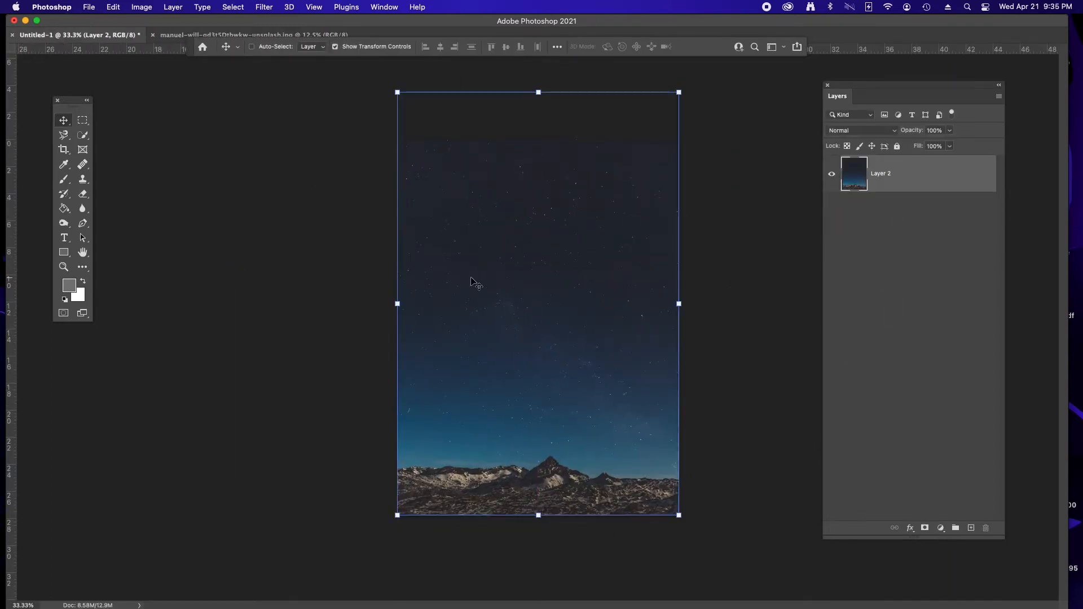
Step: Enlarge the sky photo slightly so it overlaps the canvas edges, and close its source image
{"action": "left_click_drag", "start_coordinate": [397, 304], "coordinate": [391, 304]}
{"action": "left_click_drag", "start_coordinate": [472, 330], "coordinate": [475, 325]}
{"action": "key", "text": "Return"}
{"action": "left_click", "coordinate": [247, 35]}
{"action": "key", "text": "super+w"}
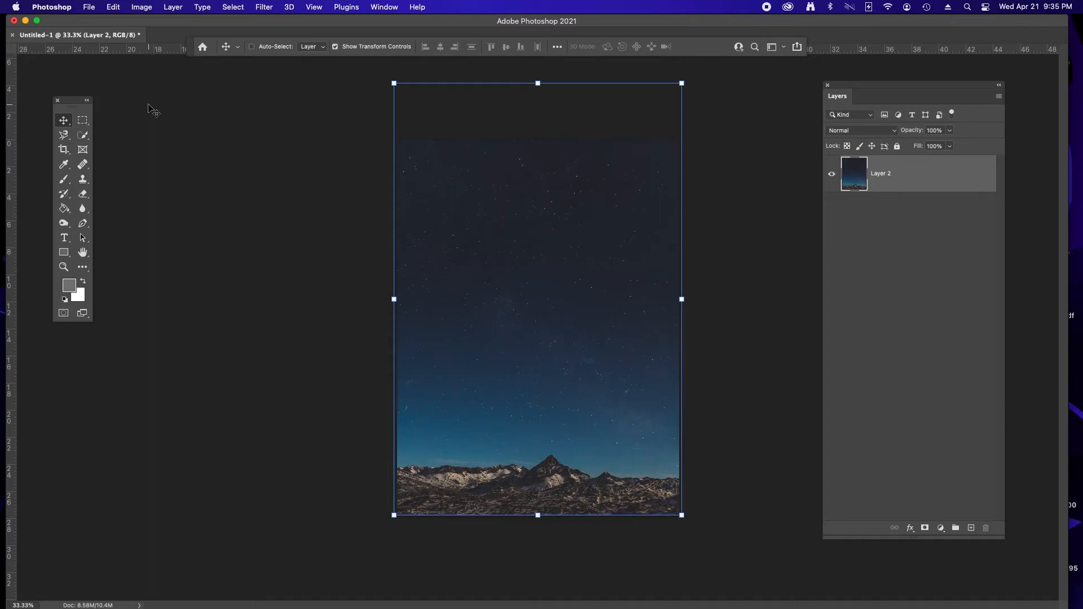
Step: Add a Hue/Saturation adjustment layer above the night-sky photo
{"action": "left_click", "coordinate": [384, 8]}
{"action": "left_click", "coordinate": [401, 107]}
{"action": "left_click_drag", "start_coordinate": [108, 92], "coordinate": [0, 81]}
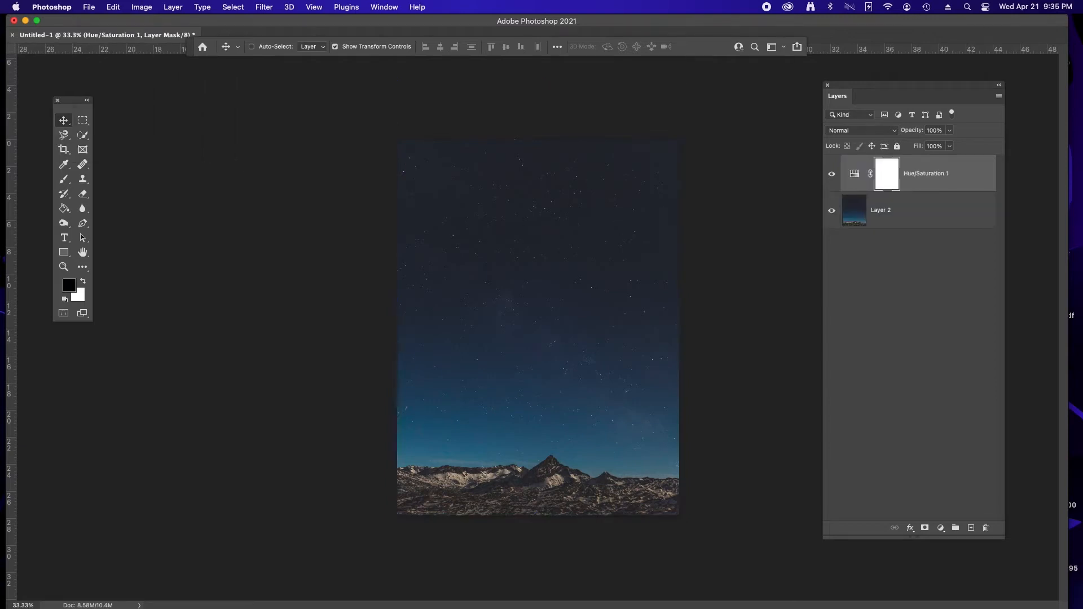
{"action": "left_click_drag", "start_coordinate": [320, 107], "coordinate": [240, 97]}
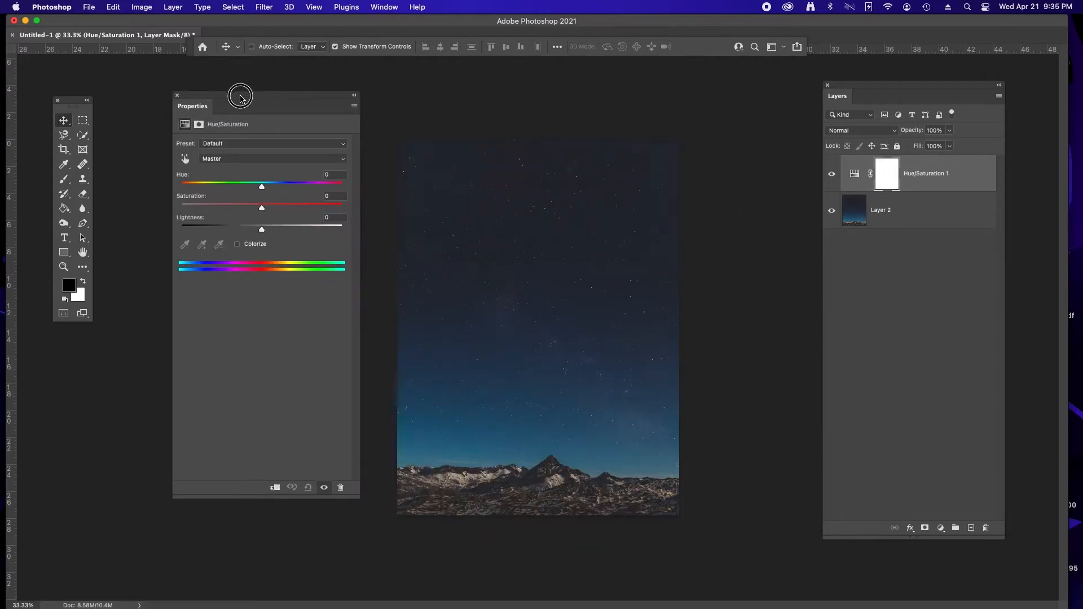
Step: Colorize the Hue/Saturation adjustment, clip it to the sky layer, and set hue 201 and saturation 31
{"action": "left_click", "coordinate": [237, 244]}
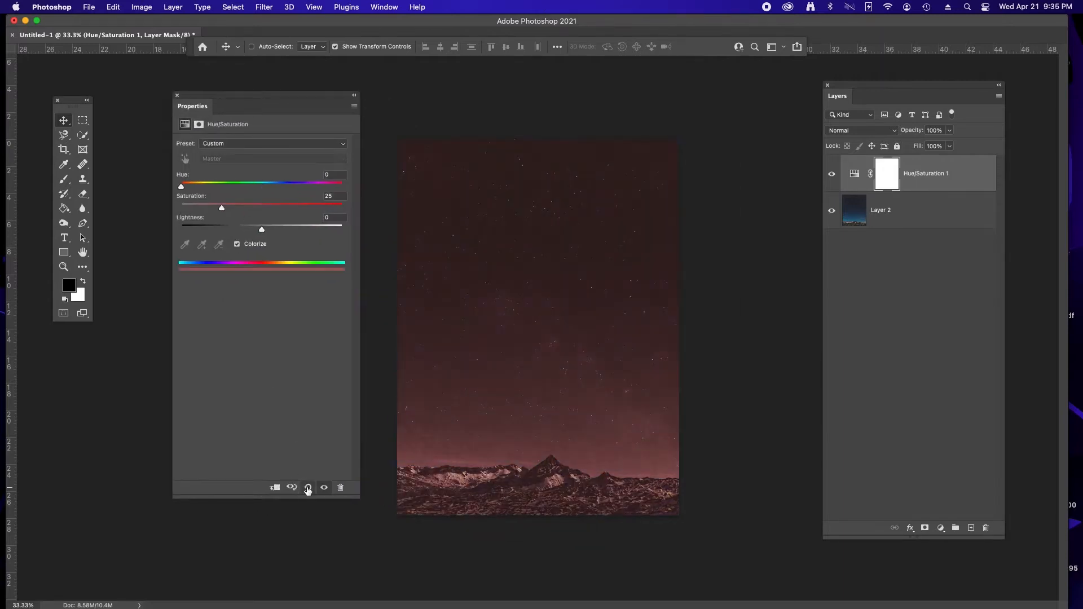
{"action": "left_click", "coordinate": [275, 487]}
{"action": "left_click", "coordinate": [272, 185]}
{"action": "left_click_drag", "start_coordinate": [222, 208], "coordinate": [231, 208]}
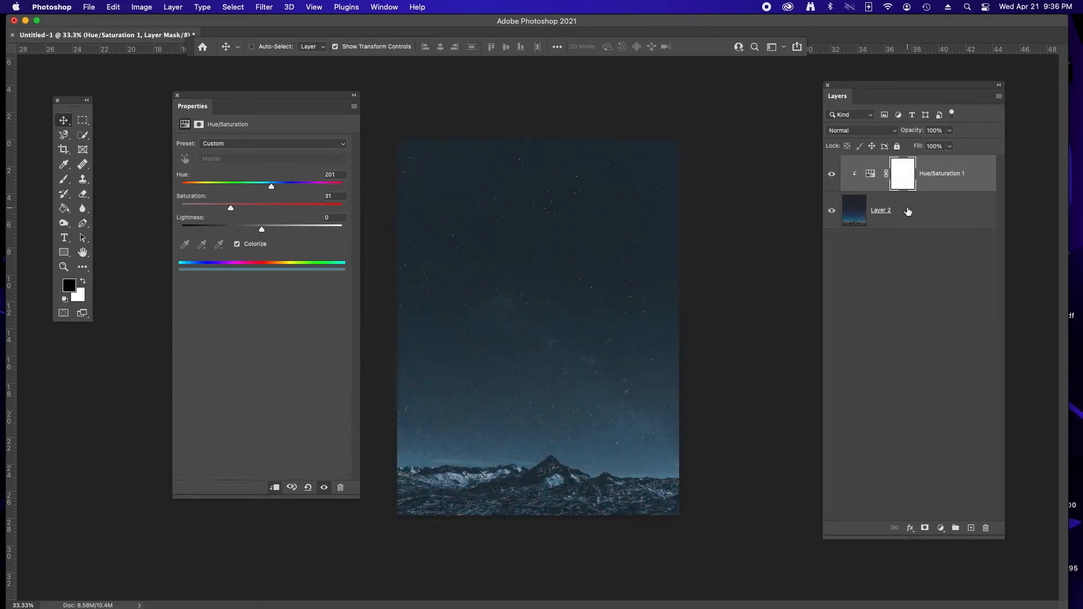
Step: Group the sky photo with its Hue/Saturation adjustment and name the group Sky
{"action": "left_click", "coordinate": [880, 210]}
{"action": "left_click", "coordinate": [940, 173], "text": "shift"}
{"action": "key", "text": "super+g"}
{"action": "double_click", "coordinate": [869, 163]}
{"action": "type", "text": "Sky"}
{"action": "key", "text": "Return"}
Step: Save the document in the Tutorial folder as Tutorial_Final2 in Photoshop format
{"action": "key", "text": "super+s"}
{"action": "left_click", "coordinate": [574, 122]}
{"action": "type", "text": "Tutorial"}
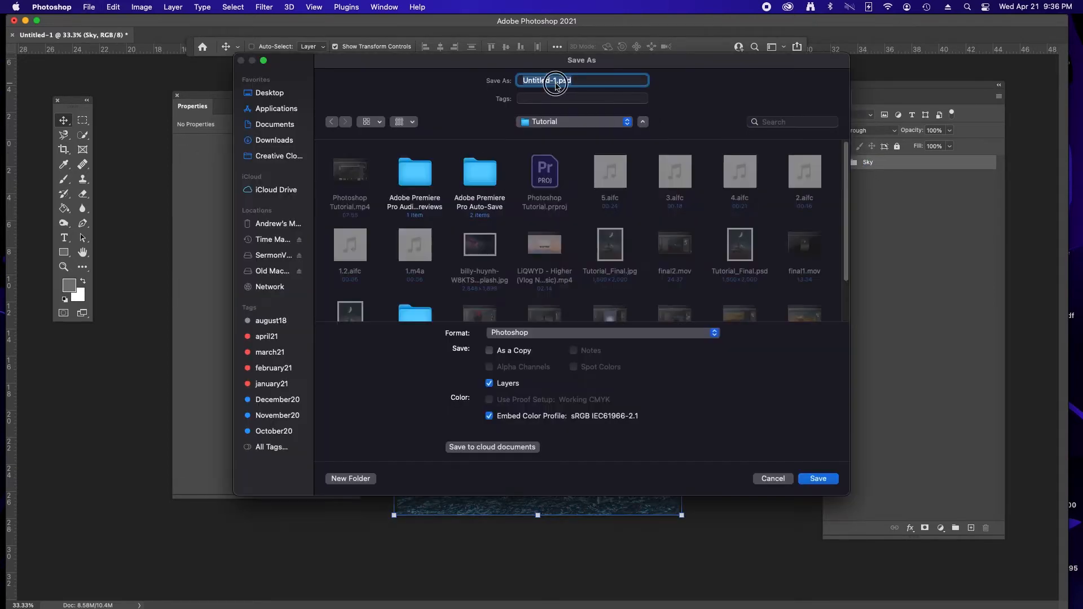
{"action": "type", "text": "_Final2"}
{"action": "key", "text": "Return"}
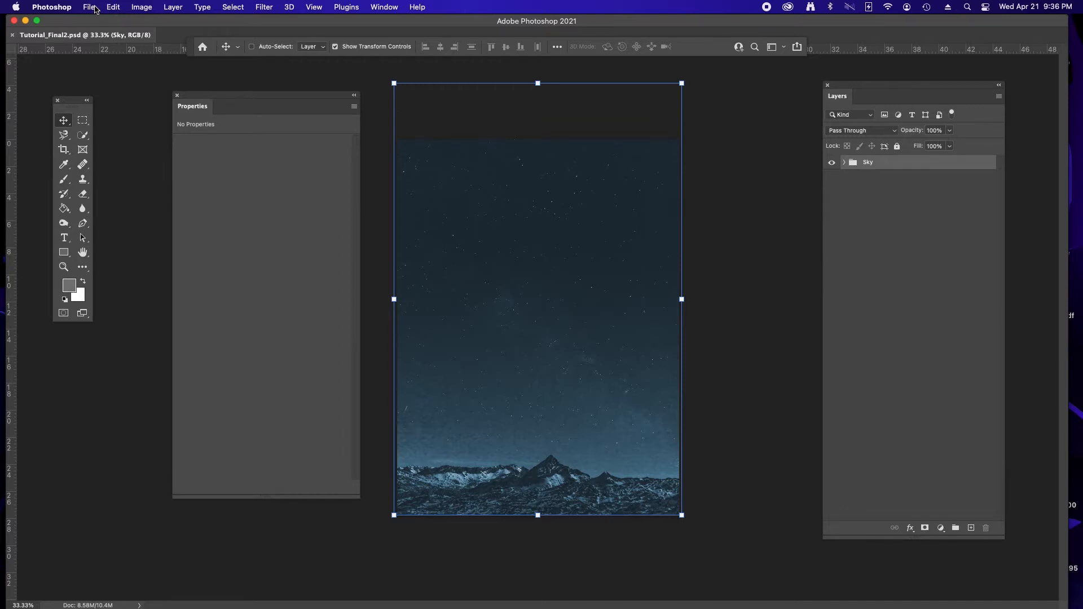
Step: Open the landscape photo of teal snow-capped mountains from folder 3
{"action": "left_click", "coordinate": [90, 6]}
{"action": "left_click", "coordinate": [102, 34]}
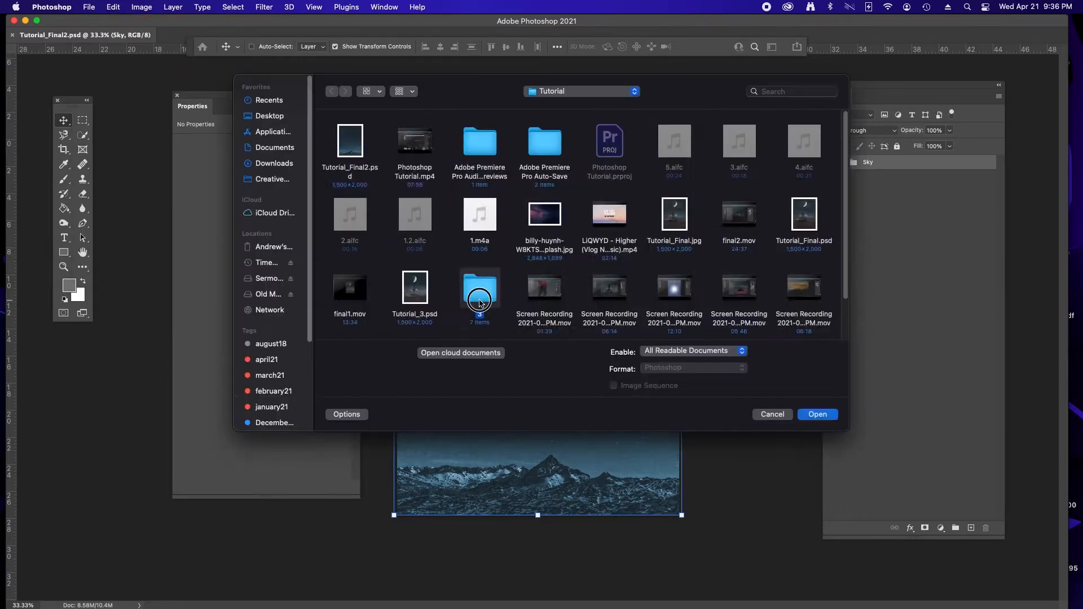
{"action": "double_click", "coordinate": [550, 151]}
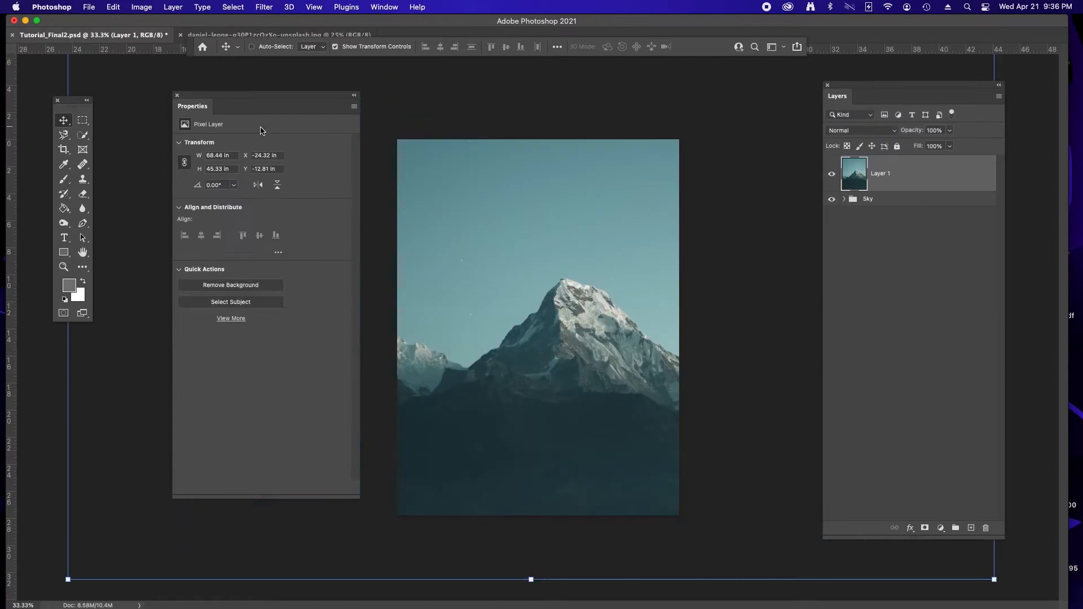
Step: Scale the placed mountain photo to slightly wider than the canvas and position it across the middle
{"action": "left_click", "coordinate": [177, 95]}
{"action": "left_click_drag", "start_coordinate": [73, 105], "coordinate": [44, 95]}
{"action": "left_click_drag", "start_coordinate": [478, 323], "coordinate": [505, 282]}
{"action": "key", "text": "Return"}
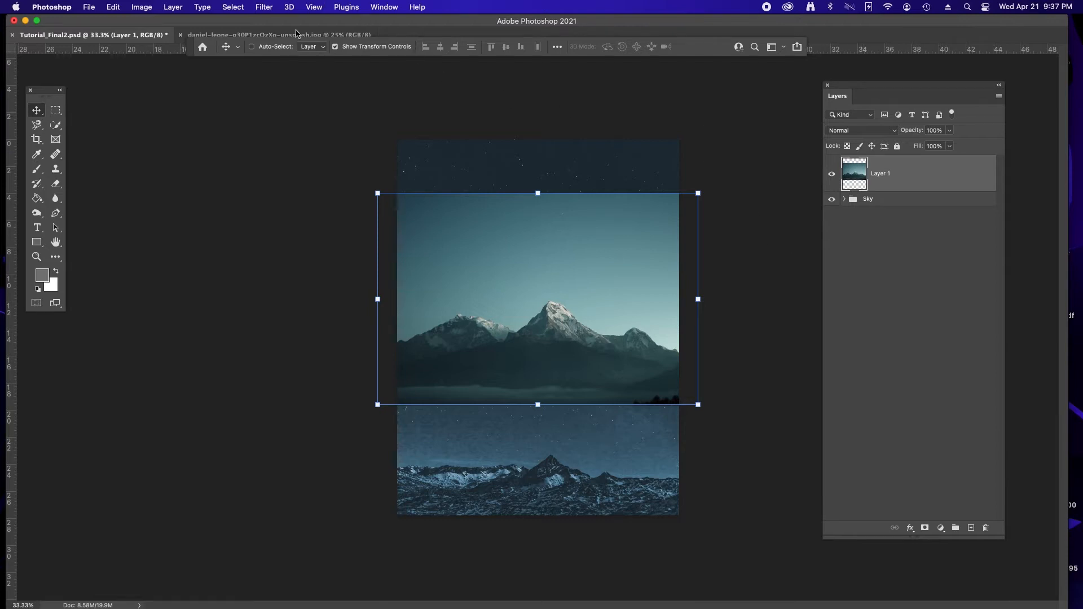
Step: Select the teal sky above the mountains with Quick Selection, refining the edge along the first snowy ridge
{"action": "left_click", "coordinate": [54, 124]}
{"action": "left_click", "coordinate": [554, 257]}
{"action": "mouse_move", "coordinate": [400, 235]}
{"action": "left_mouse_down"}
{"action": "mouse_move", "coordinate": [580, 357]}
{"action": "mouse_move", "coordinate": [810, 425]}
{"action": "left_mouse_up"}
{"action": "scroll", "coordinate": [435, 333], "scroll_direction": "up", "scroll_amount": 5}
{"action": "key", "text": "bracketleft"}
{"action": "key", "text": "bracketleft"}
{"action": "key", "text": "bracketleft"}
{"action": "mouse_move", "coordinate": [411, 282]}
{"action": "left_mouse_down"}
{"action": "mouse_move", "coordinate": [483, 288]}
{"action": "mouse_move", "coordinate": [428, 306]}
{"action": "mouse_move", "coordinate": [603, 276]}
{"action": "mouse_move", "coordinate": [708, 302]}
{"action": "left_mouse_up"}
{"action": "scroll", "coordinate": [427, 286], "scroll_direction": "right", "scroll_amount": 5}
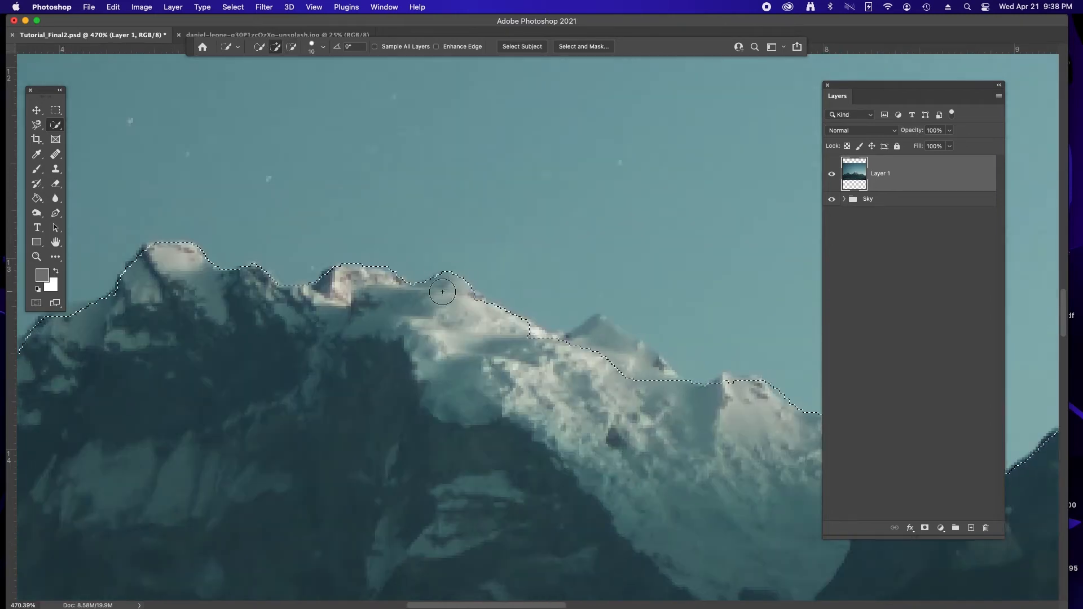
Step: Refine the sky selection along the main peak and the ridge beyond it, leaving out the snow
{"action": "scroll", "coordinate": [638, 357], "scroll_direction": "right", "scroll_amount": 10}
{"action": "scroll", "coordinate": [637, 358], "scroll_direction": "down", "scroll_amount": 2}
{"action": "scroll", "coordinate": [482, 290], "scroll_direction": "right", "scroll_amount": 15}
{"action": "scroll", "coordinate": [482, 289], "scroll_direction": "up", "scroll_amount": 3}
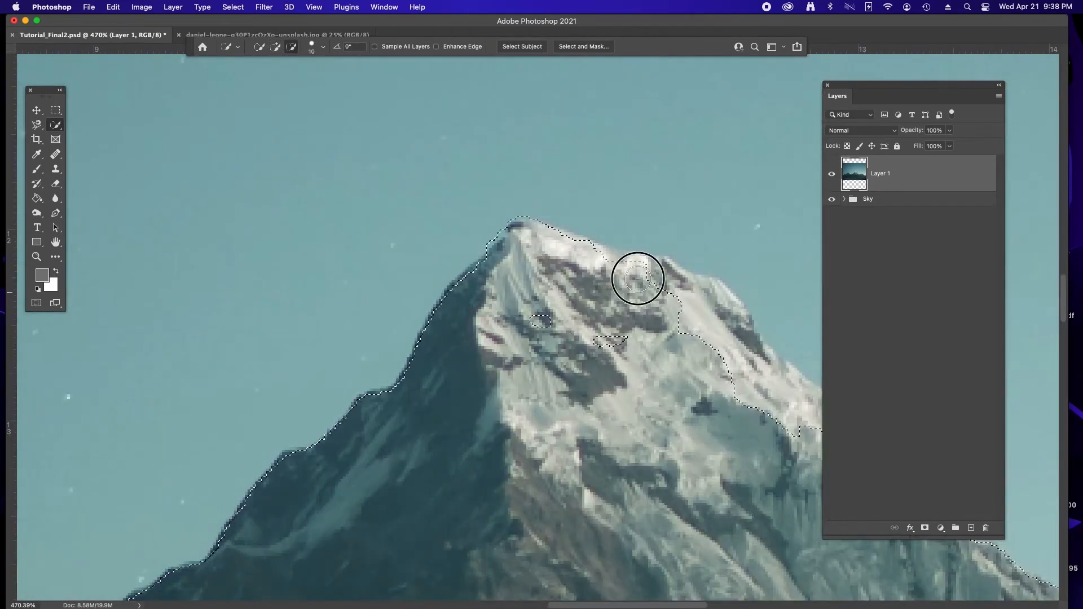
{"action": "scroll", "coordinate": [636, 273], "scroll_direction": "down", "scroll_amount": 3}
{"action": "scroll", "coordinate": [387, 249], "scroll_direction": "right", "scroll_amount": 20}
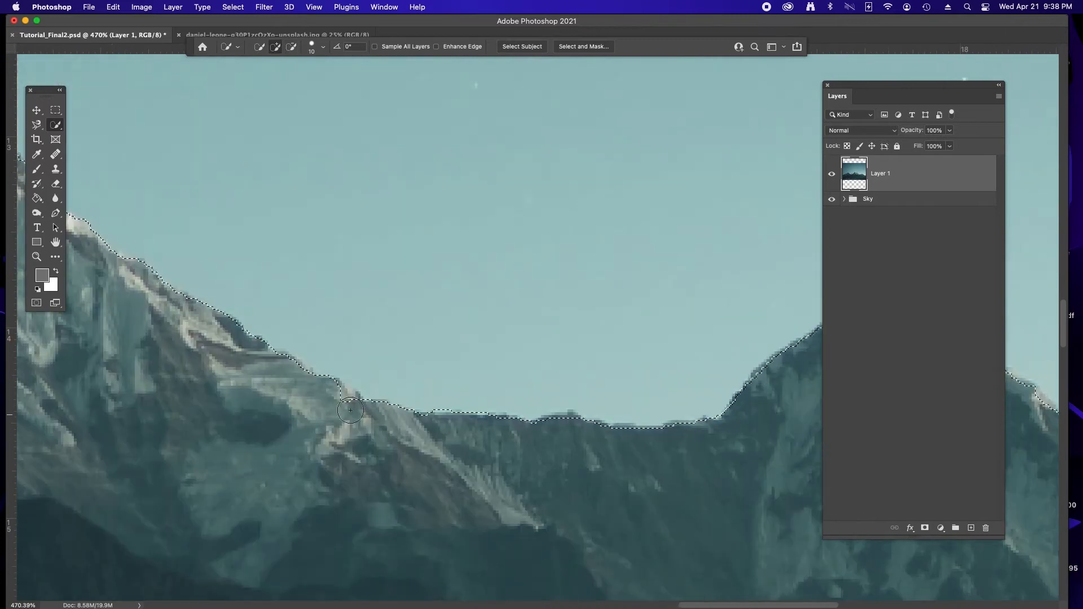
{"action": "scroll", "coordinate": [282, 428], "scroll_direction": "down", "scroll_amount": 5}
{"action": "scroll", "coordinate": [525, 268], "scroll_direction": "left", "scroll_amount": 10}
Step: Touch up the sky selection's edge around the smaller snowy peak
{"action": "left_click", "coordinate": [525, 269], "text": "alt+super"}
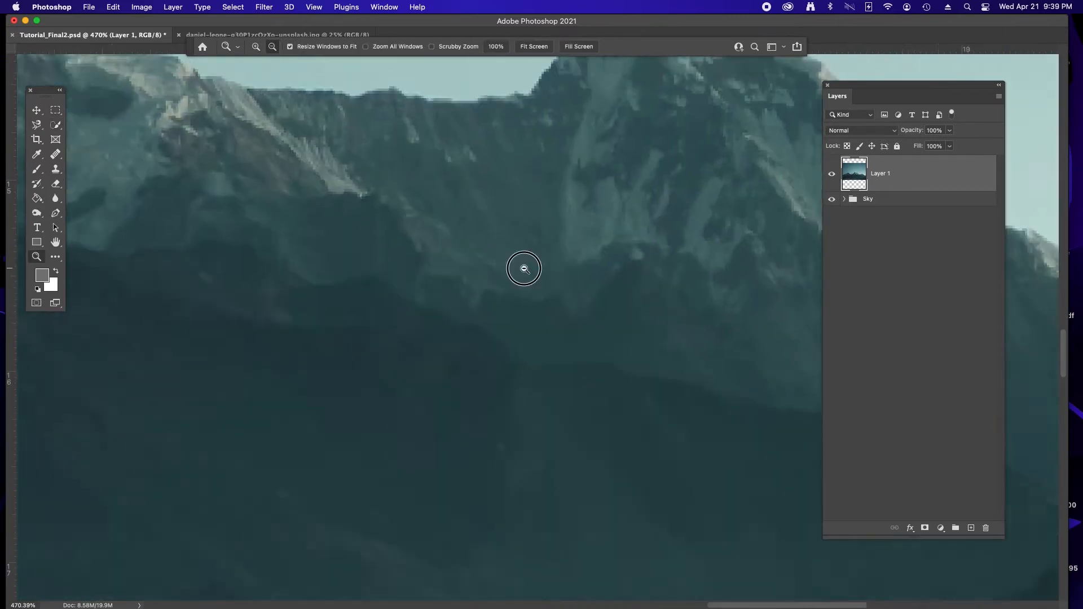
{"action": "scroll", "coordinate": [403, 323], "scroll_direction": "left", "scroll_amount": 15}
{"action": "left_click", "coordinate": [379, 360], "text": "super"}
{"action": "left_click", "coordinate": [541, 202], "text": "alt"}
{"action": "scroll", "coordinate": [540, 202], "scroll_direction": "right", "scroll_amount": 9}
{"action": "scroll", "coordinate": [541, 202], "scroll_direction": "up", "scroll_amount": 2}
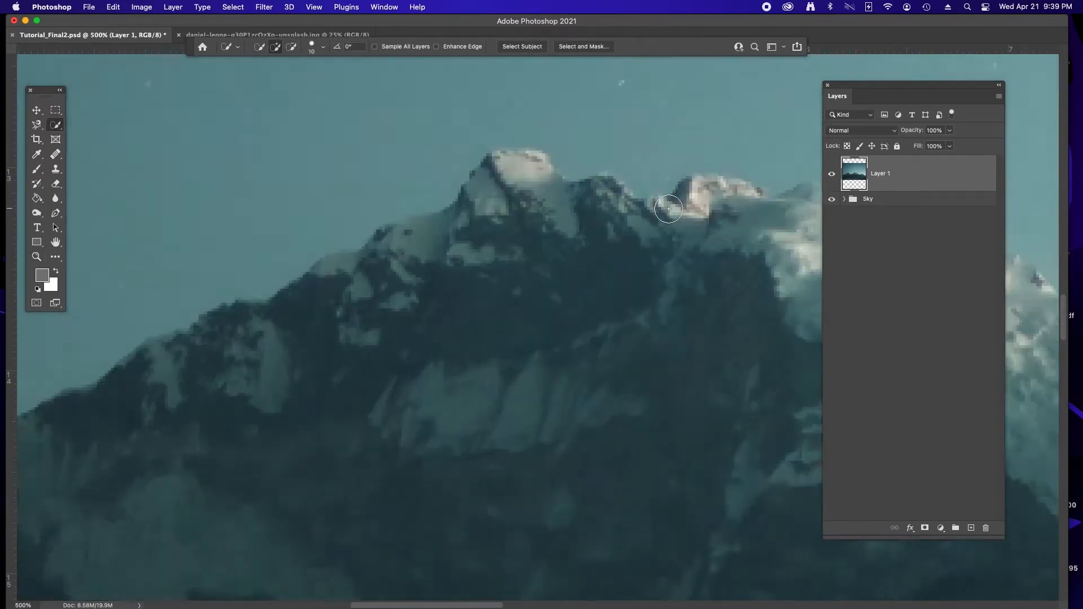
Step: Add a layer mask to Layer 1 from the sky selection and invert it so only the mountains show
{"action": "key", "text": "z"}
{"action": "left_click", "coordinate": [549, 147], "text": "alt"}
{"action": "left_click", "coordinate": [550, 147], "text": "alt"}
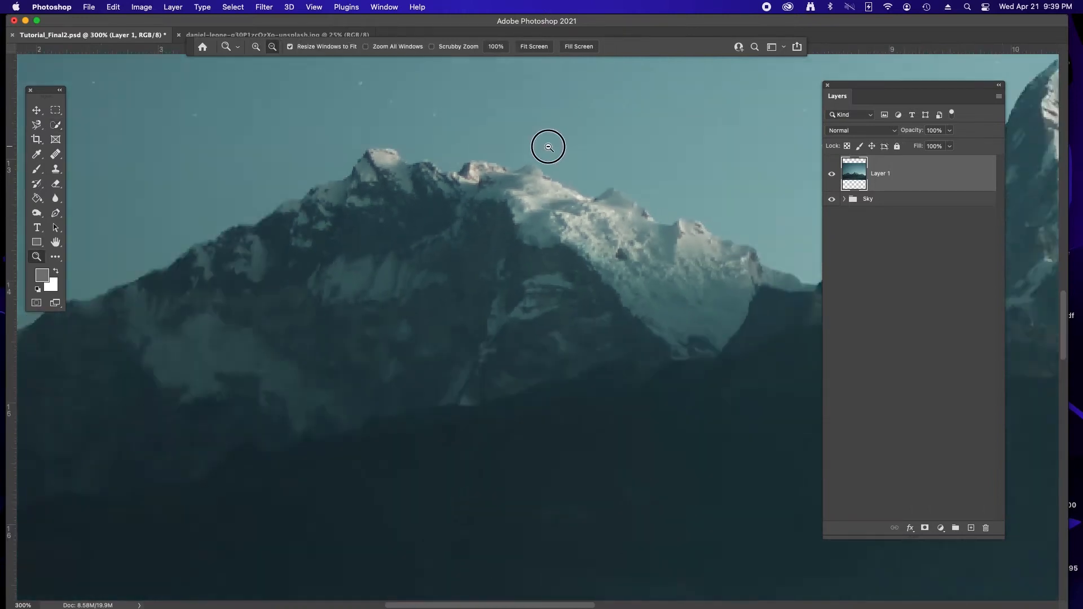
{"action": "left_click", "coordinate": [549, 146], "text": "alt"}
{"action": "left_click", "coordinate": [550, 148], "text": "alt"}
{"action": "left_click", "coordinate": [568, 184], "text": "alt"}
{"action": "key", "text": "super+0"}
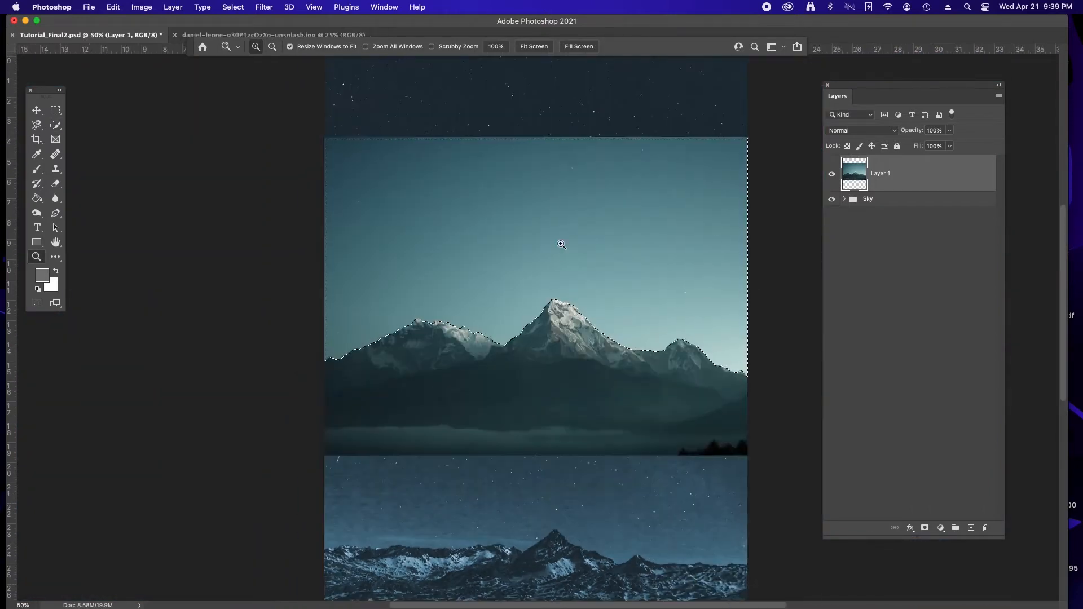
{"action": "left_click", "coordinate": [38, 289]}
{"action": "left_click", "coordinate": [924, 529]}
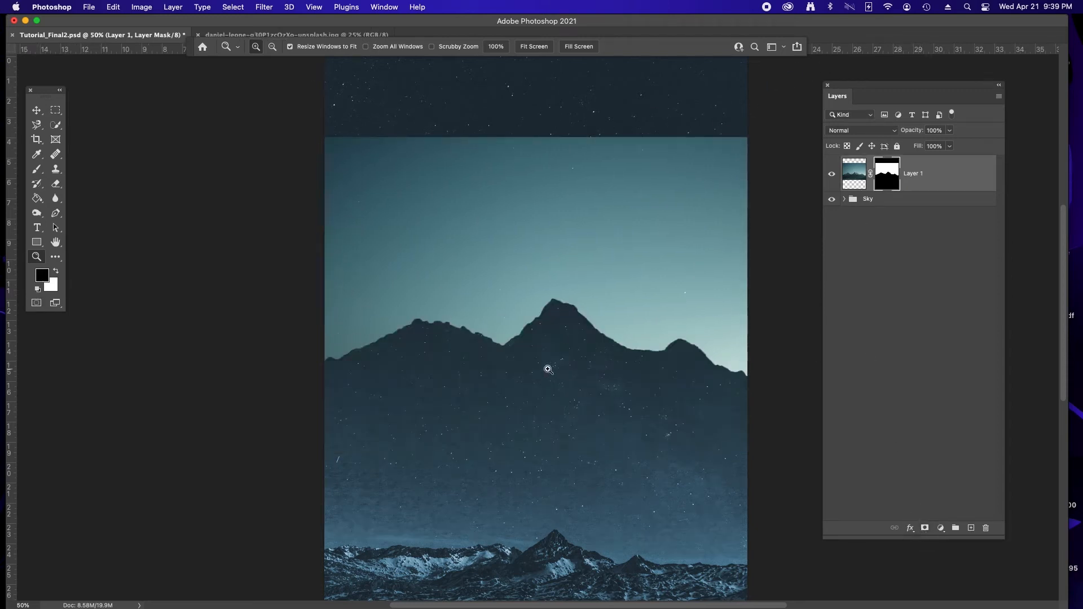
{"action": "key", "text": "v"}
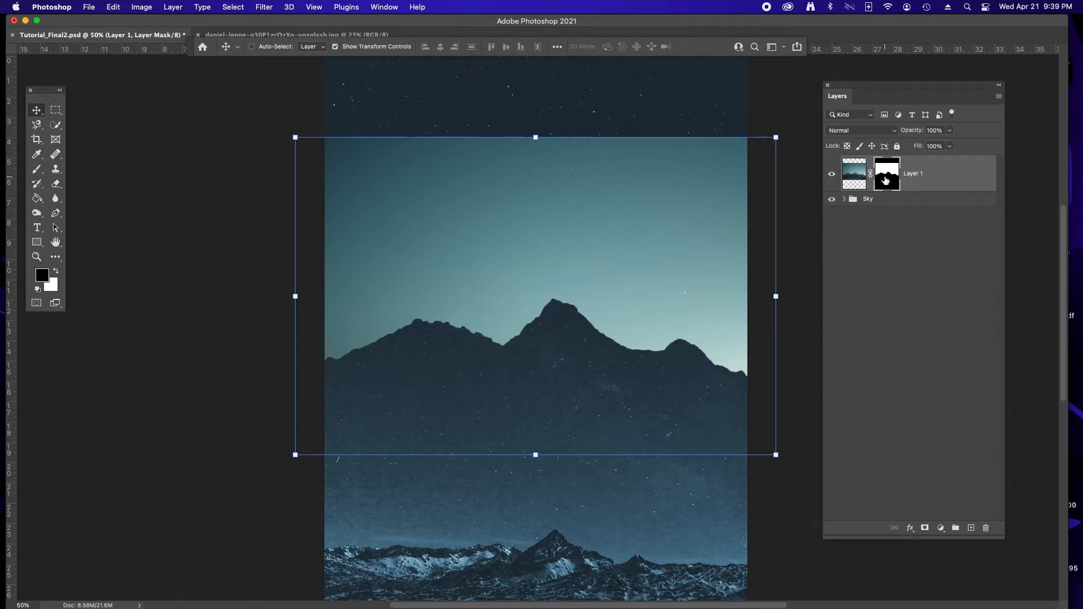
{"action": "key", "text": "super+i"}
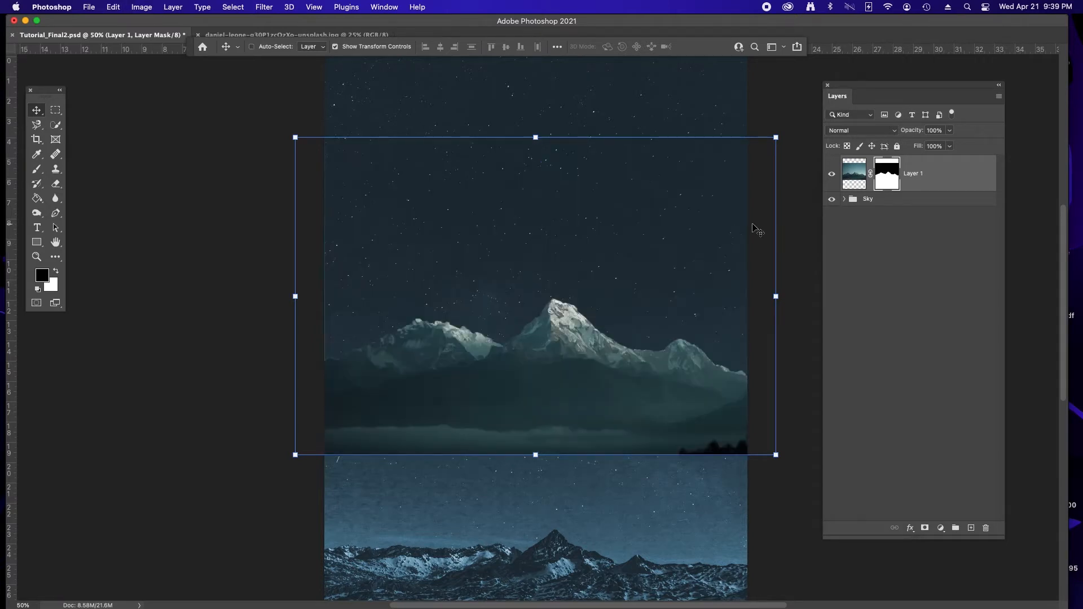
{"action": "key", "text": "b"}
{"action": "key", "text": "a"}
{"action": "key", "text": "b"}
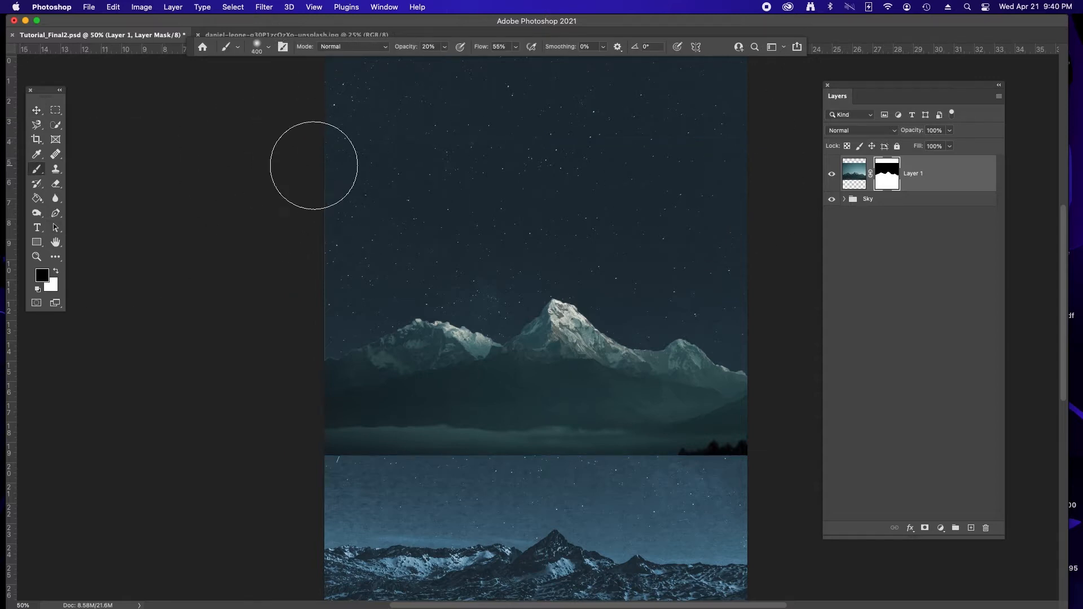
{"action": "key", "text": "bracketleft"}
{"action": "key", "text": "bracketleft"}
{"action": "key", "text": "bracketleft"}
{"action": "key", "text": "bracketleft"}
{"action": "key", "text": "bracketleft"}
{"action": "key", "text": "bracketleft"}
{"action": "key", "text": "bracketleft"}
{"action": "key", "text": "v"}
Step: Rename the masked mountain layer to mountains
{"action": "left_click", "coordinate": [888, 248]}
{"action": "double_click", "coordinate": [913, 173]}
{"action": "type", "text": "mountains"}
{"action": "key", "text": "Return"}
Step: Delete the Brightness/Contrast adjustment layer above the mountains
{"action": "left_click", "coordinate": [88, 8]}
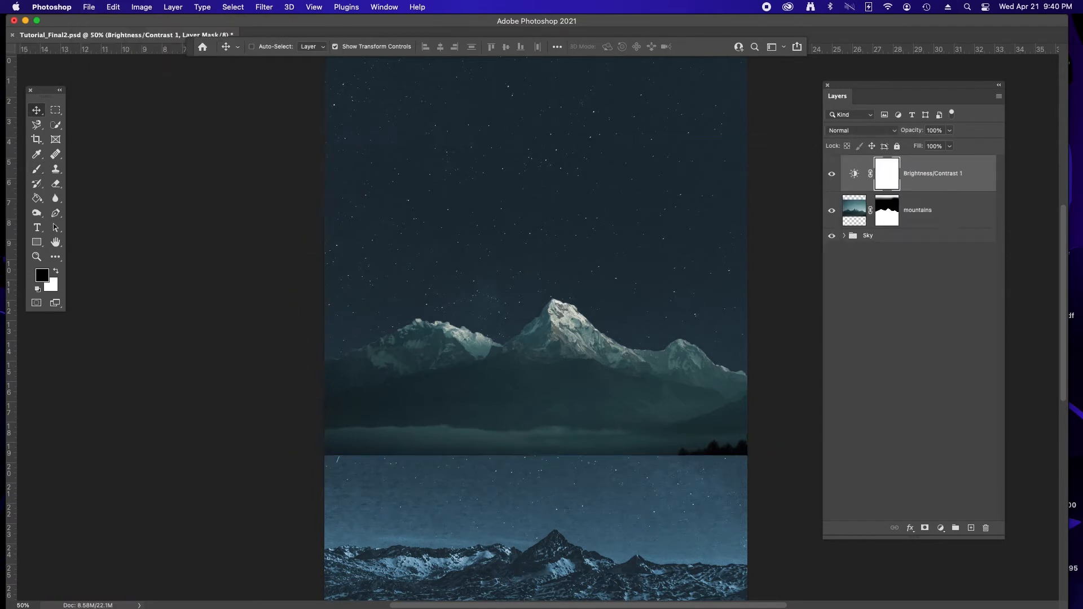
{"action": "left_click", "coordinate": [986, 528]}
{"action": "left_click", "coordinate": [986, 527]}
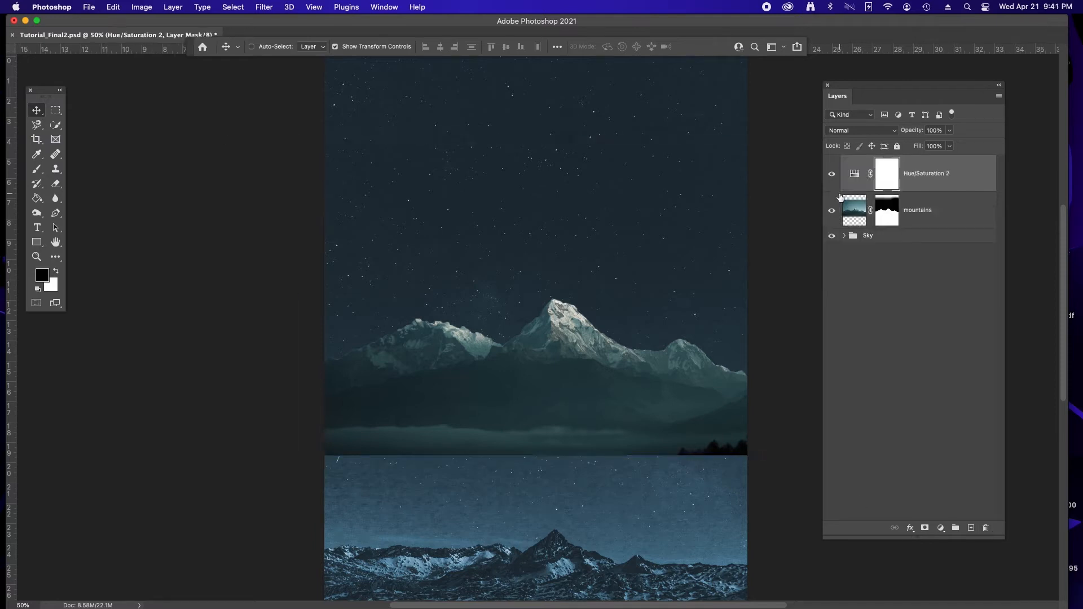
Step: Clip the new Hue/Saturation adjustment to the mountains layer, set its hue to +16, and compare with the previous state
{"action": "key", "text": "alt+super+g"}
{"action": "left_click_drag", "start_coordinate": [194, 163], "coordinate": [207, 168]}
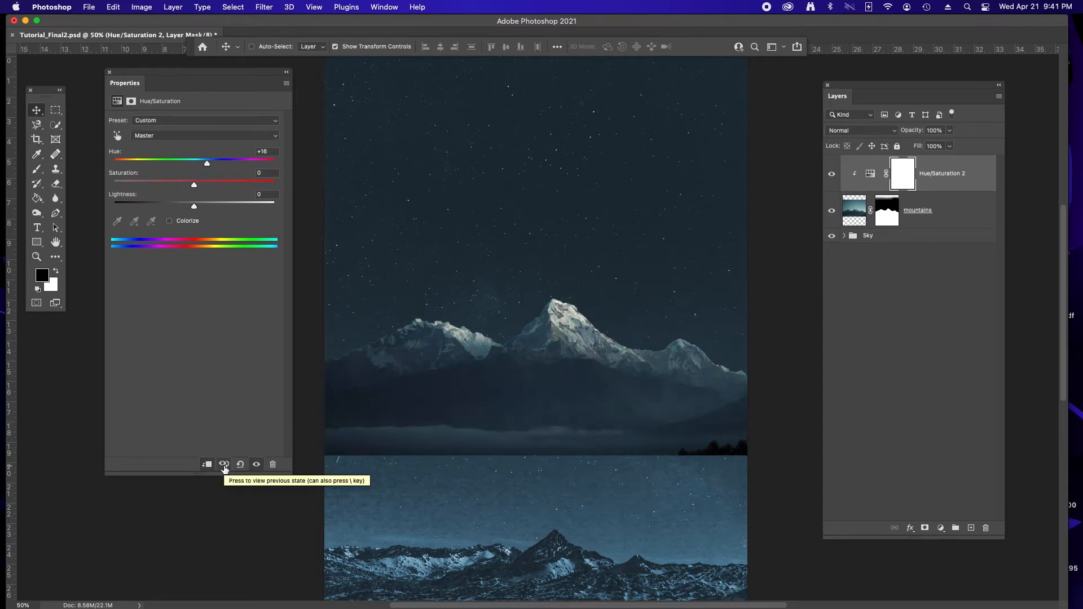
{"action": "left_click", "coordinate": [223, 465]}
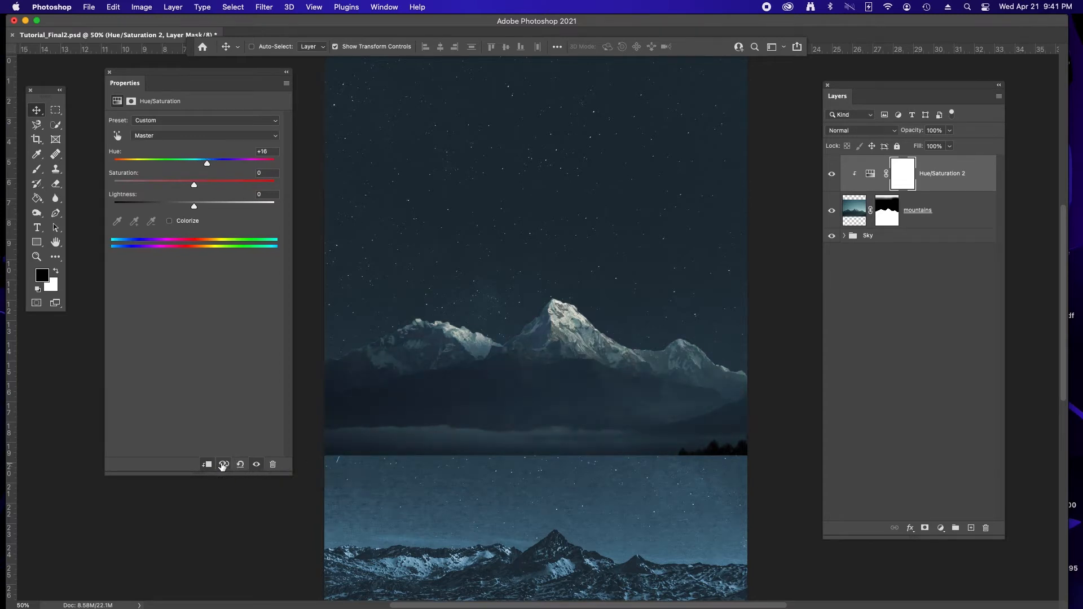
{"action": "key", "text": "Escape"}
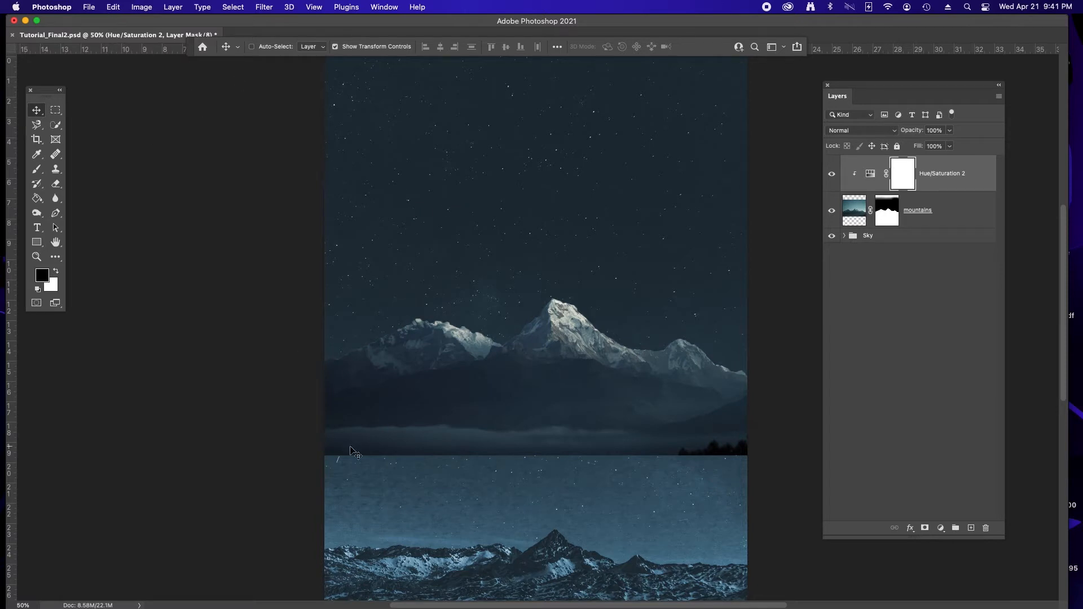
Step: Group the mountains layer with its Hue/Saturation adjustment and name the group mountains
{"action": "left_click", "coordinate": [952, 214], "text": "shift"}
{"action": "key", "text": "super+g"}
{"action": "double_click", "coordinate": [874, 163]}
{"action": "type", "text": "mountains"}
Step: Open the photo of the grassy brown hillside from folder 3
{"action": "left_click", "coordinate": [88, 7]}
{"action": "left_click", "coordinate": [97, 31]}
{"action": "double_click", "coordinate": [664, 160]}
Step: Scale, rotate and position the grassy hillside photo so the grass fills the lower part of the canvas
{"action": "left_click_drag", "start_coordinate": [535, 271], "coordinate": [528, 308]}
{"action": "left_click_drag", "start_coordinate": [67, 307], "coordinate": [224, 356]}
{"action": "left_click_drag", "start_coordinate": [696, 440], "coordinate": [652, 454]}
{"action": "scroll", "coordinate": [637, 431], "scroll_direction": "down", "scroll_amount": 3}
{"action": "left_click_drag", "start_coordinate": [627, 418], "coordinate": [632, 465]}
{"action": "key", "text": "Return"}
{"action": "left_click_drag", "start_coordinate": [660, 410], "coordinate": [637, 449]}
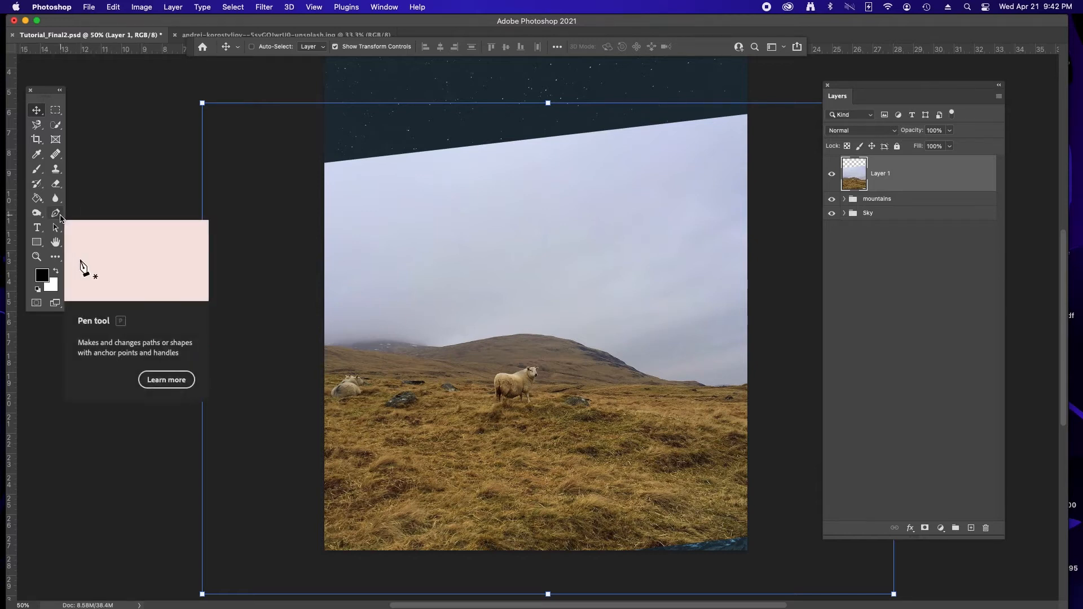
Step: Trace a closed Pen path around the grassy foreground, extending past the canvas edges, and apply it as Layer 1's vector mask
{"action": "left_click", "coordinate": [58, 214]}
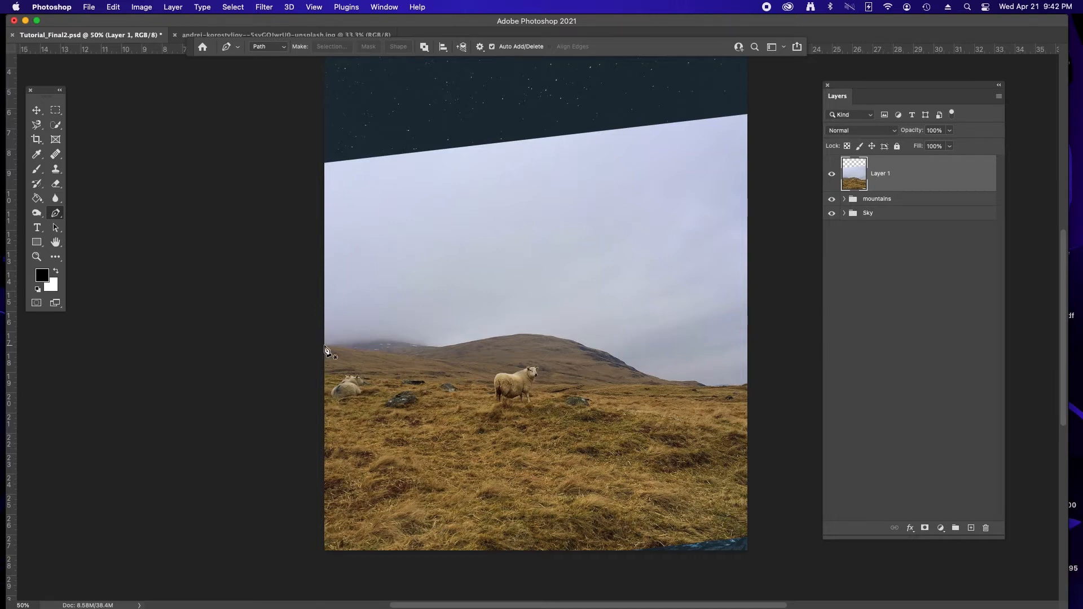
{"action": "left_click", "coordinate": [325, 345]}
{"action": "left_click", "coordinate": [769, 386]}
{"action": "left_click", "coordinate": [801, 568]}
{"action": "left_click", "coordinate": [252, 564]}
{"action": "left_click", "coordinate": [263, 341]}
{"action": "left_click", "coordinate": [324, 345]}
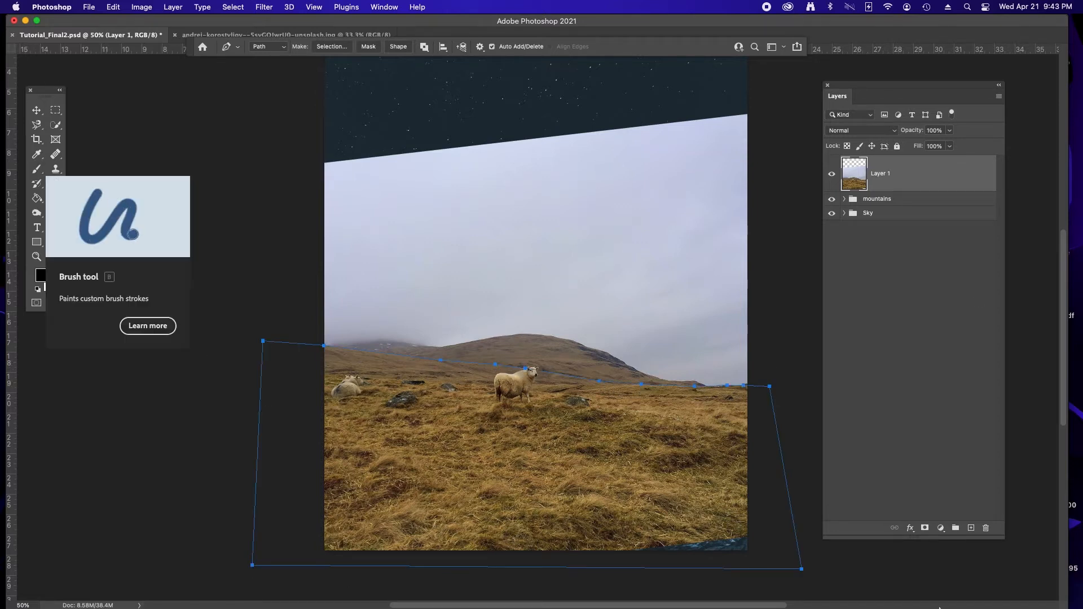
{"action": "left_click", "coordinate": [924, 528]}
{"action": "left_click", "coordinate": [924, 527]}
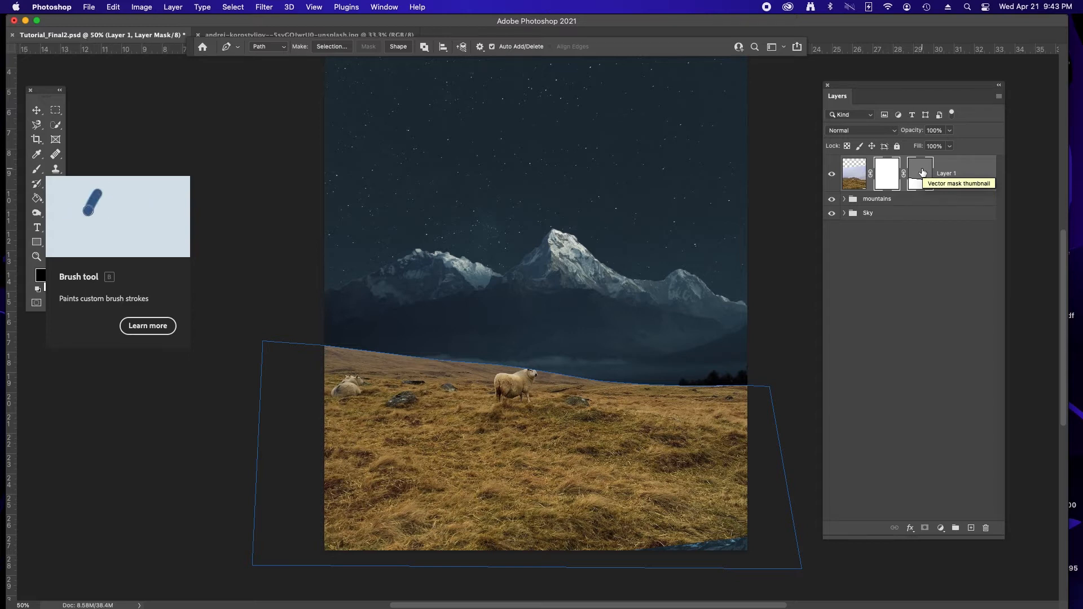
Step: Rename the grassy foreground layer, Layer 1, as hill
{"action": "left_click", "coordinate": [923, 173]}
{"action": "double_click", "coordinate": [885, 179]}
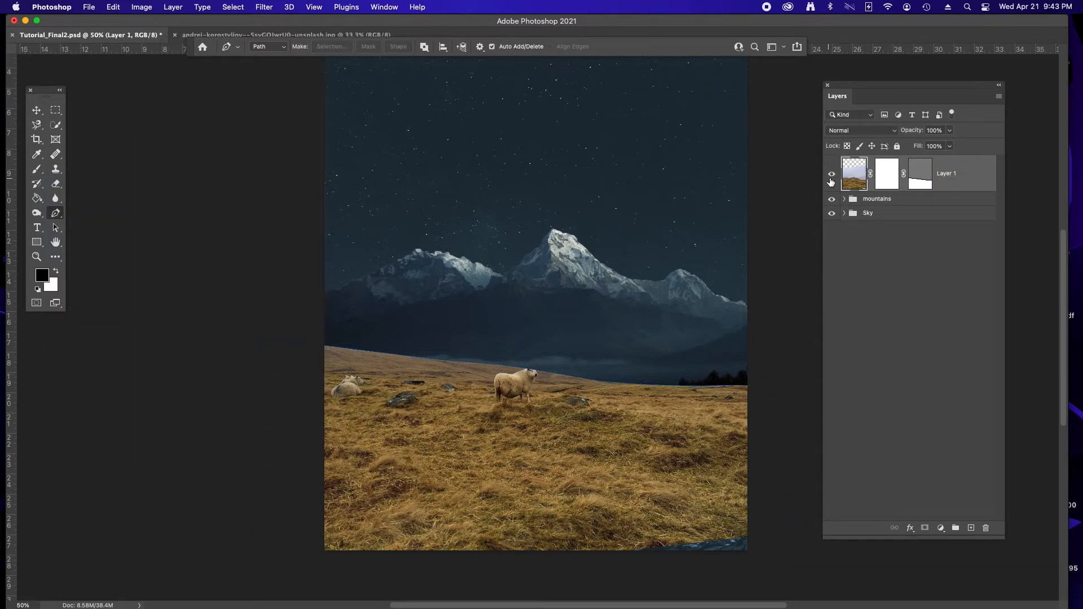
{"action": "left_click", "coordinate": [37, 110]}
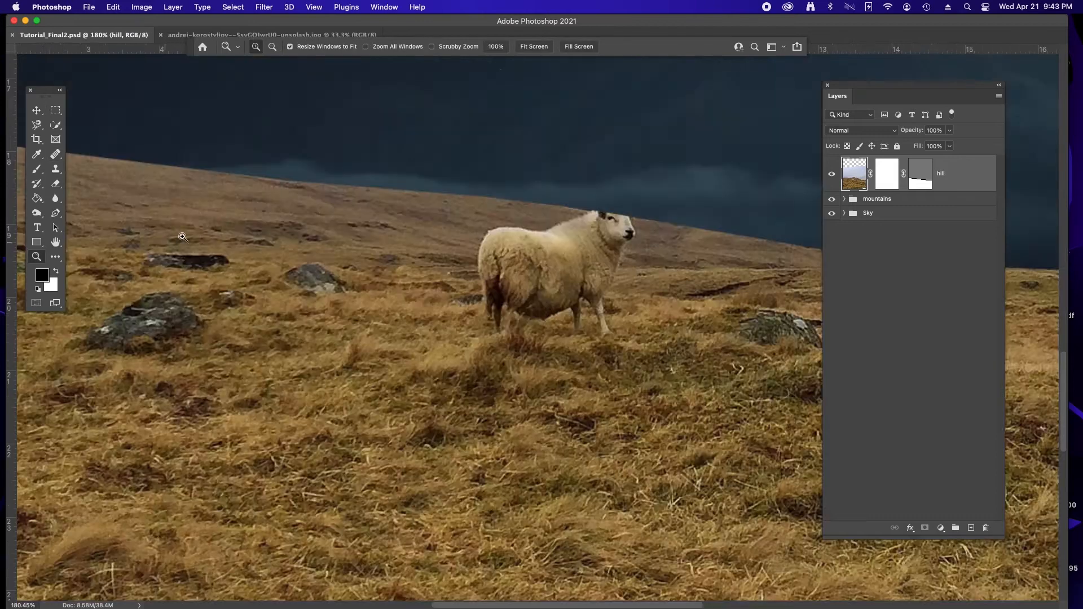
{"action": "right_click", "coordinate": [55, 155]}
{"action": "left_click", "coordinate": [87, 153]}
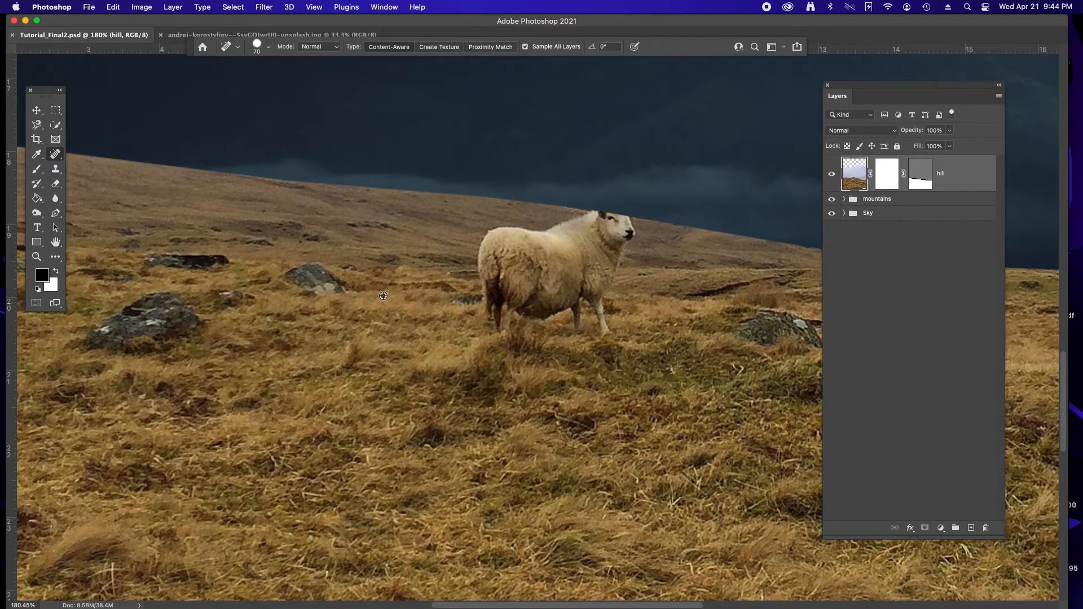
{"action": "left_click", "coordinate": [400, 275], "text": "alt"}
{"action": "left_click", "coordinate": [533, 242]}
Step: Remove the standing sheep from the hill layer with the Healing Brush, sampling the grass and slope beside it
{"action": "right_click", "coordinate": [56, 154]}
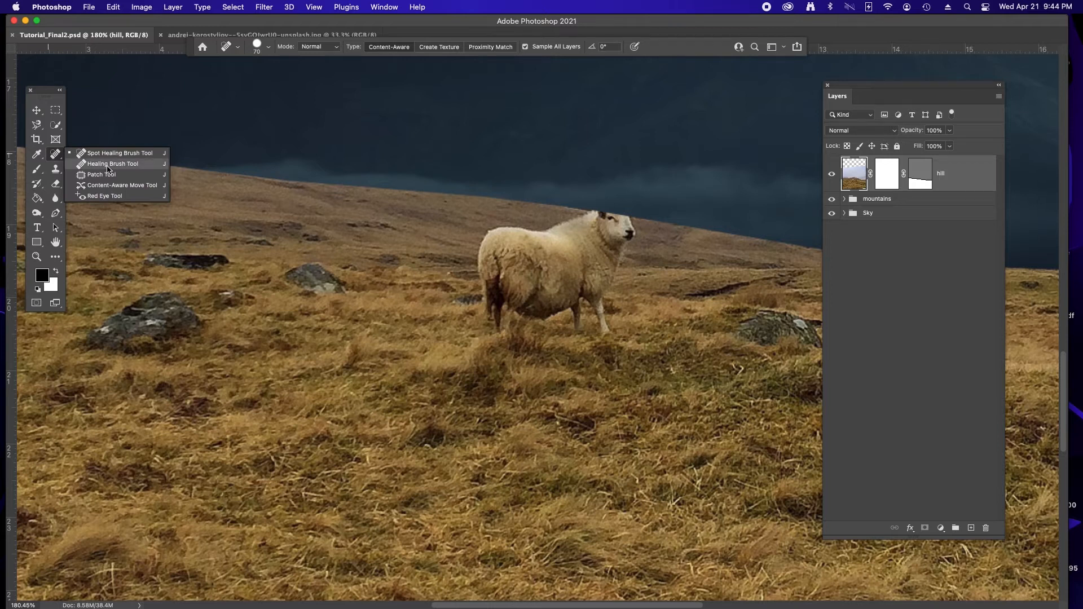
{"action": "left_click", "coordinate": [107, 164]}
{"action": "left_click", "coordinate": [388, 270], "text": "alt"}
{"action": "key", "text": "bracketleft"}
{"action": "key", "text": "bracketleft"}
{"action": "key", "text": "bracketleft"}
{"action": "key", "text": "bracketleft"}
{"action": "left_click_drag", "start_coordinate": [493, 268], "coordinate": [643, 284]}
{"action": "left_click", "coordinate": [693, 282], "text": "alt"}
{"action": "mouse_move", "coordinate": [489, 314]}
{"action": "left_mouse_down"}
{"action": "mouse_move", "coordinate": [575, 306]}
{"action": "mouse_move", "coordinate": [609, 331]}
{"action": "left_mouse_up"}
{"action": "mouse_move", "coordinate": [496, 239]}
{"action": "left_mouse_down"}
{"action": "mouse_move", "coordinate": [486, 235]}
{"action": "mouse_move", "coordinate": [621, 235]}
{"action": "left_mouse_up"}
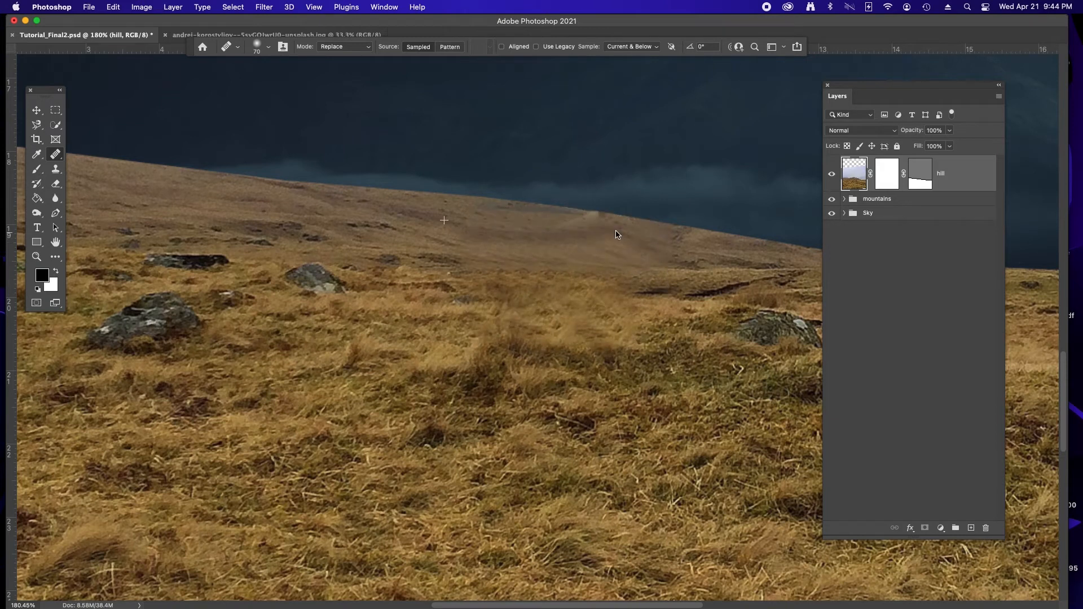
Step: Patch out the lying sheep near the hill's left edge with the adjacent grass and clear the selection
{"action": "key", "text": "z"}
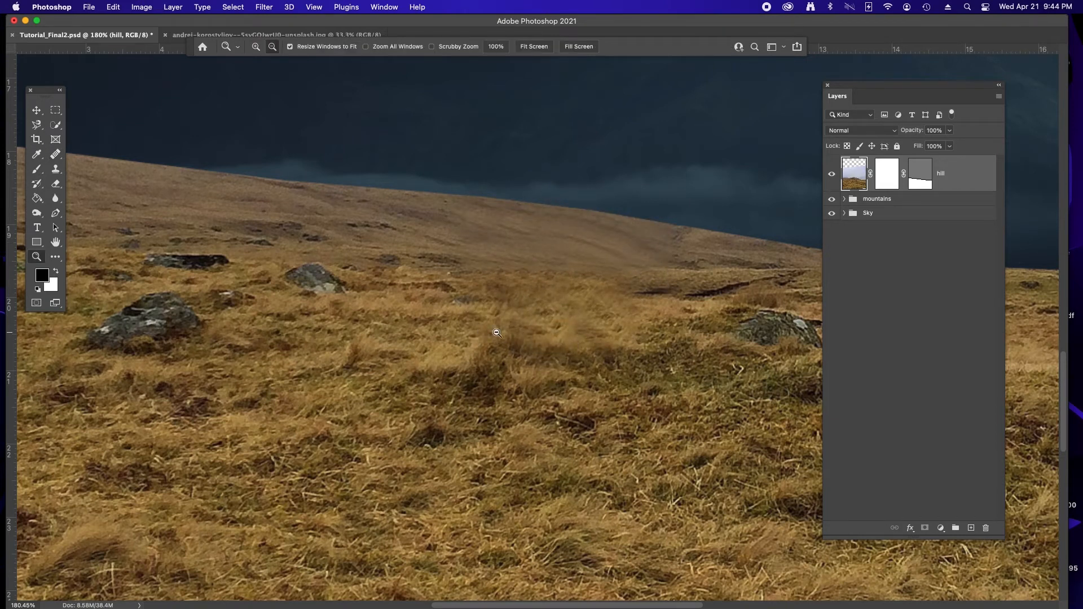
{"action": "left_click", "coordinate": [494, 331], "text": "alt"}
{"action": "left_click", "coordinate": [495, 332], "text": "alt"}
{"action": "left_click_drag", "start_coordinate": [212, 252], "coordinate": [435, 392]}
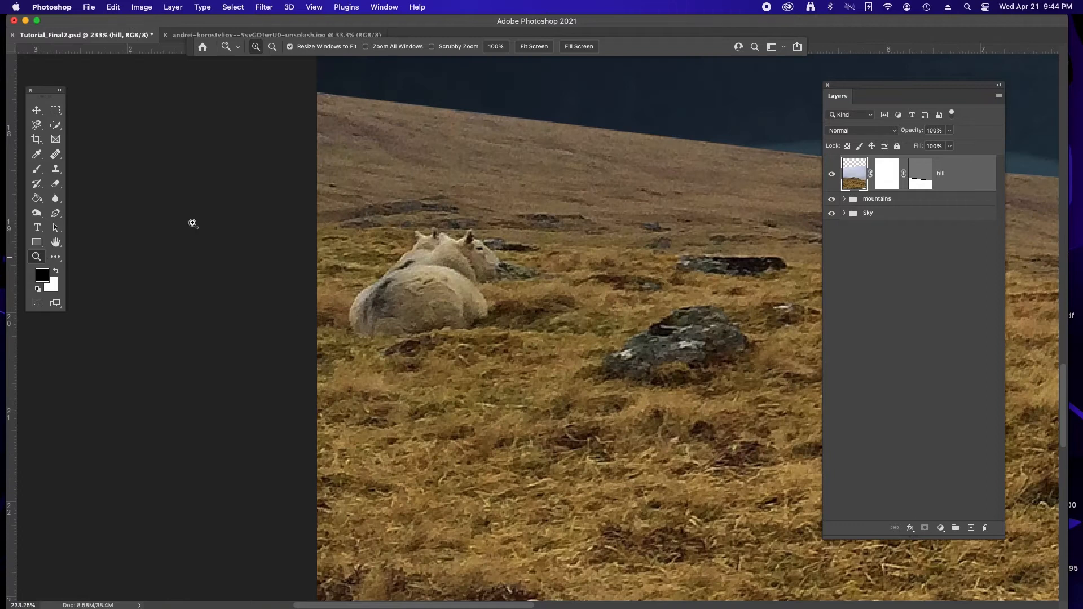
{"action": "left_click_drag", "start_coordinate": [53, 153], "coordinate": [119, 176]}
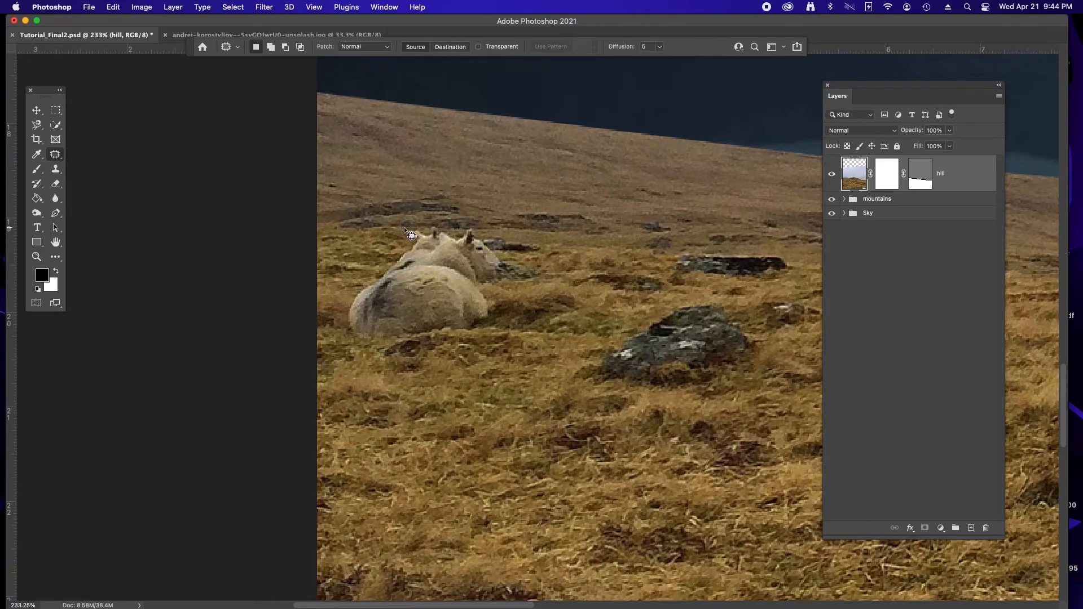
{"action": "mouse_move", "coordinate": [412, 231]}
{"action": "left_mouse_down"}
{"action": "mouse_move", "coordinate": [356, 293]}
{"action": "mouse_move", "coordinate": [342, 322]}
{"action": "mouse_move", "coordinate": [352, 341]}
{"action": "mouse_move", "coordinate": [506, 330]}
{"action": "mouse_move", "coordinate": [490, 282]}
{"action": "mouse_move", "coordinate": [502, 250]}
{"action": "mouse_move", "coordinate": [477, 226]}
{"action": "mouse_move", "coordinate": [433, 219]}
{"action": "mouse_move", "coordinate": [408, 222]}
{"action": "mouse_move", "coordinate": [412, 230]}
{"action": "left_mouse_up"}
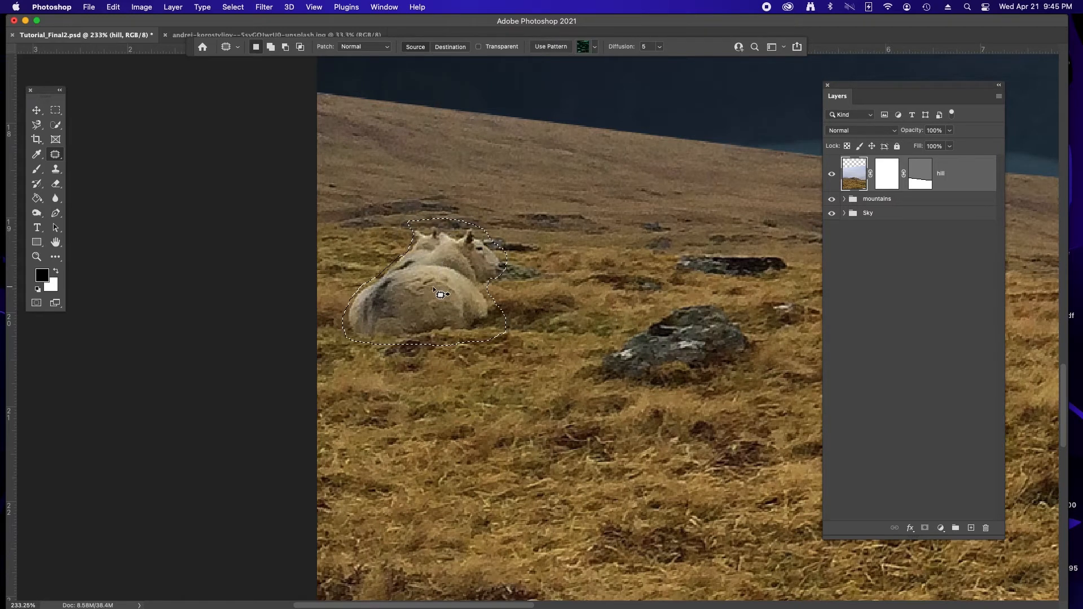
{"action": "left_click_drag", "start_coordinate": [438, 291], "coordinate": [576, 291]}
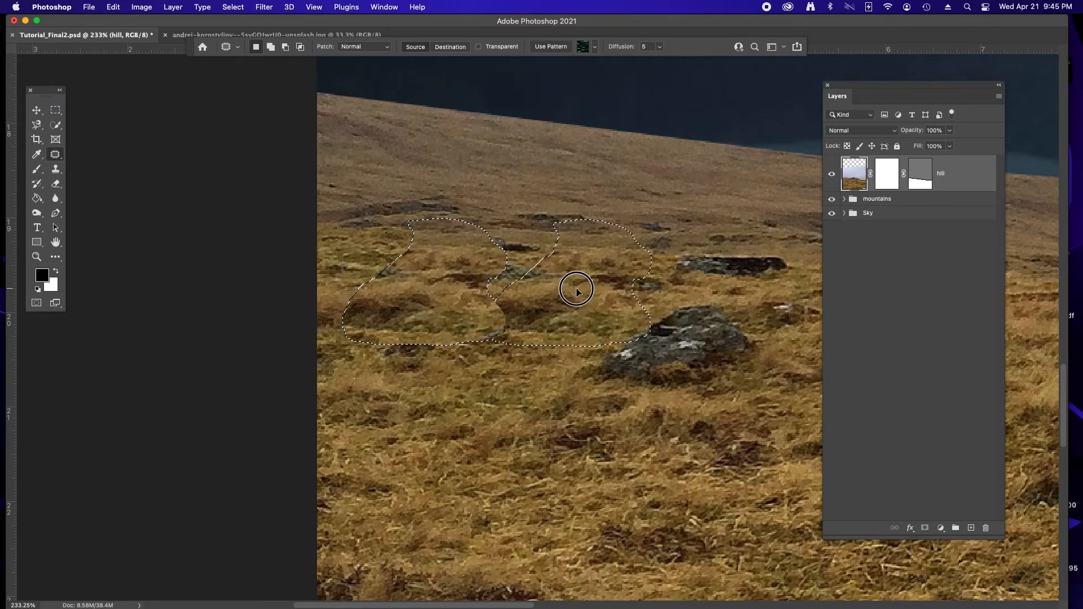
{"action": "left_click_drag", "start_coordinate": [577, 291], "coordinate": [578, 293]}
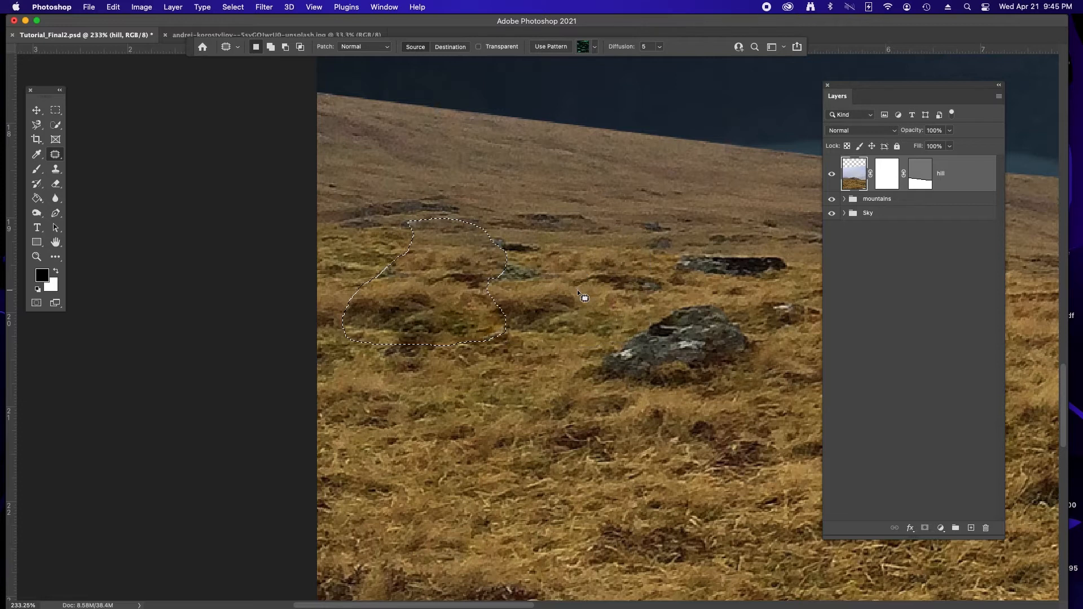
{"action": "key", "text": "super+d"}
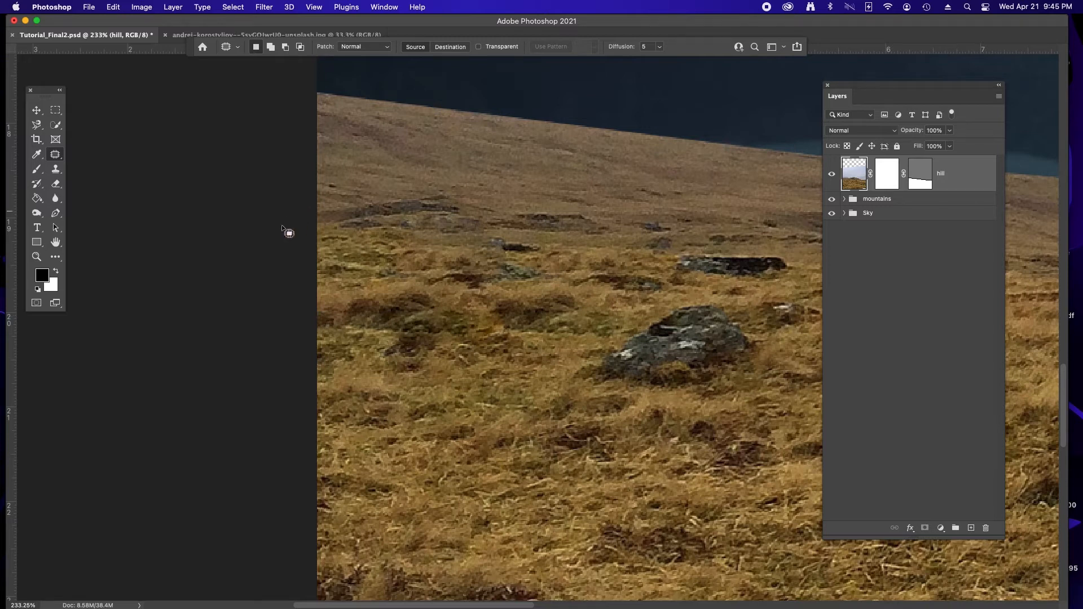
Step: Save the document and clone grass over the uncovered blue strip in the canvas's lower-right corner
{"action": "key", "text": "z"}
{"action": "left_click", "coordinate": [476, 358], "text": "alt"}
{"action": "left_click", "coordinate": [564, 383], "text": "alt"}
{"action": "left_click", "coordinate": [697, 408], "text": "alt"}
{"action": "scroll", "coordinate": [697, 408], "scroll_direction": "down", "scroll_amount": 3}
{"action": "scroll", "coordinate": [693, 407], "scroll_direction": "right", "scroll_amount": 5}
{"action": "left_click_drag", "start_coordinate": [567, 300], "coordinate": [826, 488]}
{"action": "key", "text": "h"}
{"action": "left_click_drag", "start_coordinate": [587, 361], "coordinate": [298, 302]}
{"action": "key", "text": "cmd+s"}
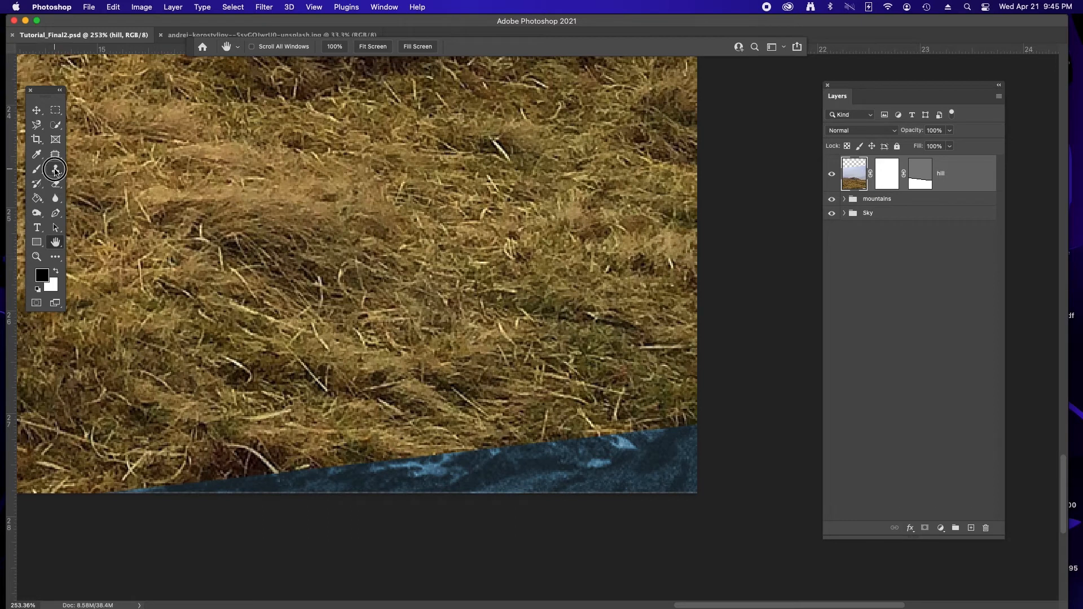
{"action": "left_click", "coordinate": [55, 169]}
{"action": "key", "text": "cmd+1"}
{"action": "left_click", "coordinate": [152, 175], "text": "alt"}
{"action": "left_click_drag", "start_coordinate": [308, 323], "coordinate": [446, 308]}
{"action": "key", "text": "z"}
{"action": "left_click", "coordinate": [736, 526], "text": "alt"}
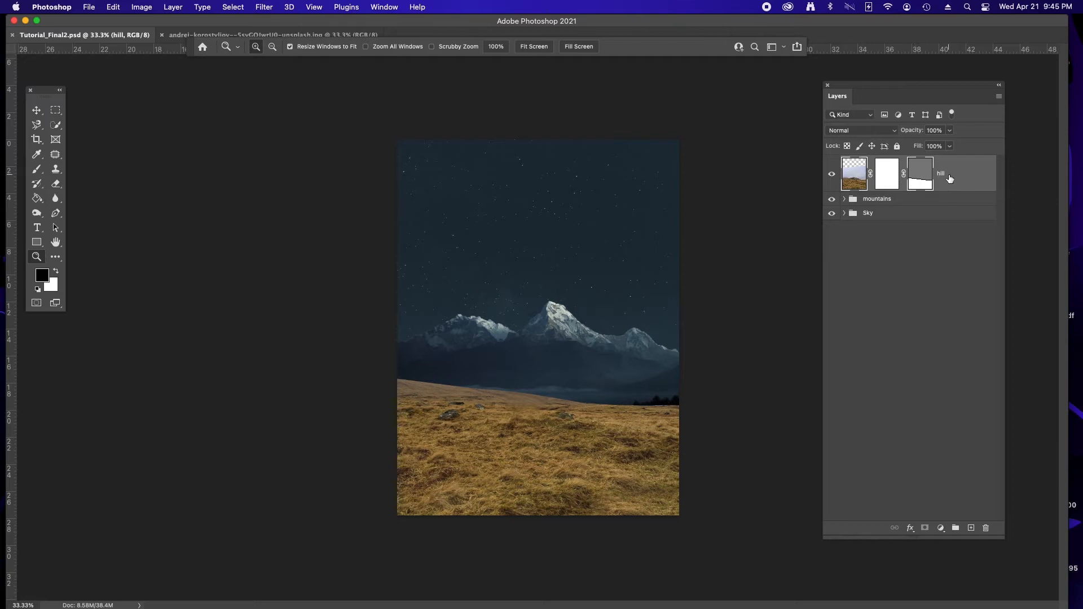
Step: Soften the ridge line with a slight feather on the hill layer's vector mask
{"action": "left_click_drag", "start_coordinate": [346, 70], "coordinate": [219, 83]}
{"action": "left_click_drag", "start_coordinate": [151, 213], "coordinate": [151, 213]}
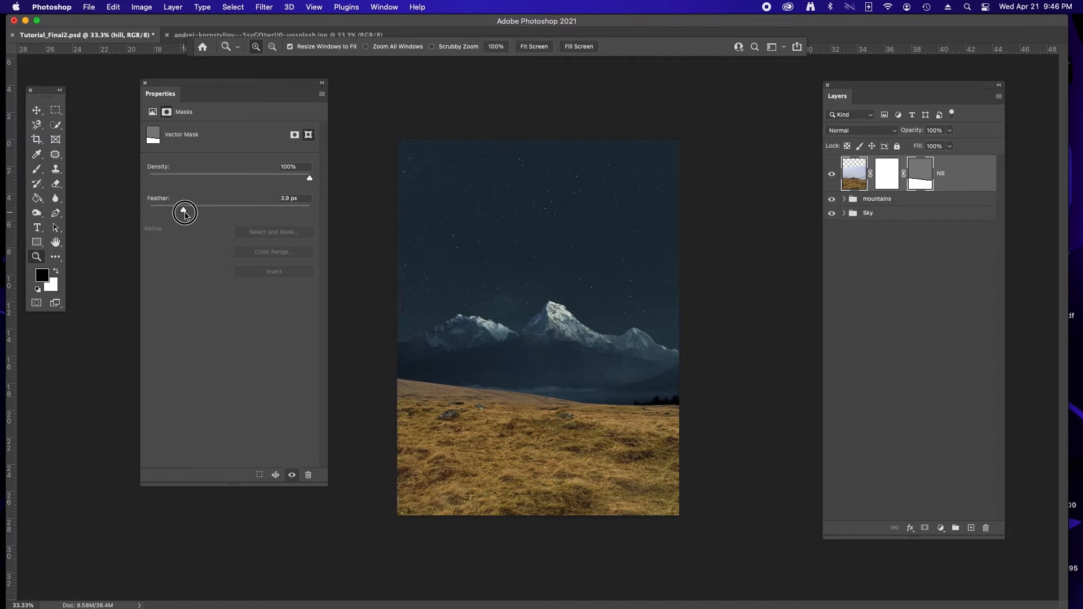
{"action": "left_click", "coordinate": [544, 411]}
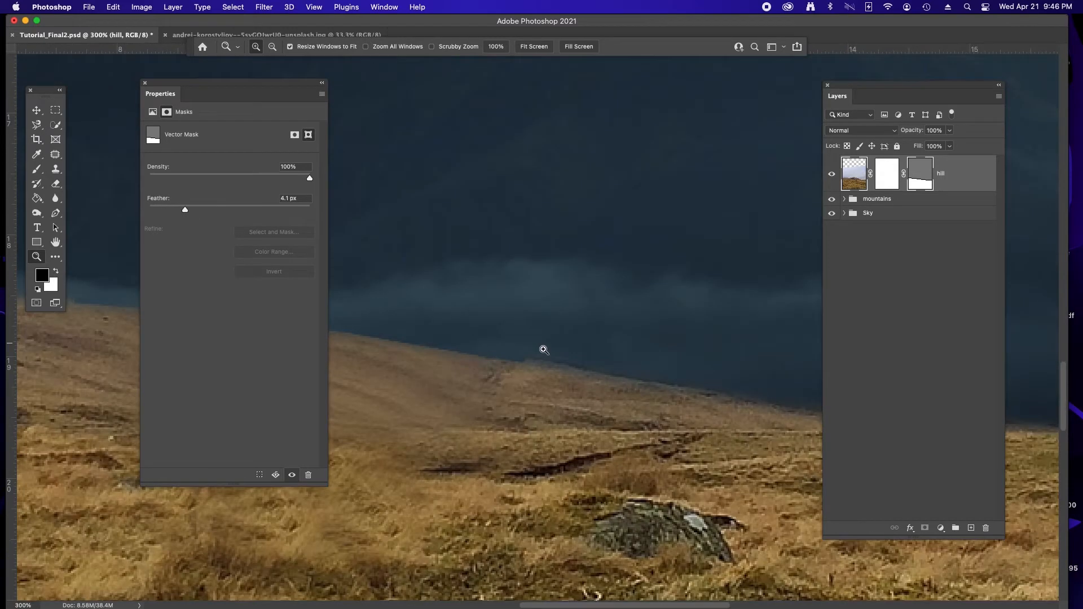
{"action": "left_click_drag", "start_coordinate": [183, 211], "coordinate": [160, 210]}
{"action": "left_click", "coordinate": [144, 83]}
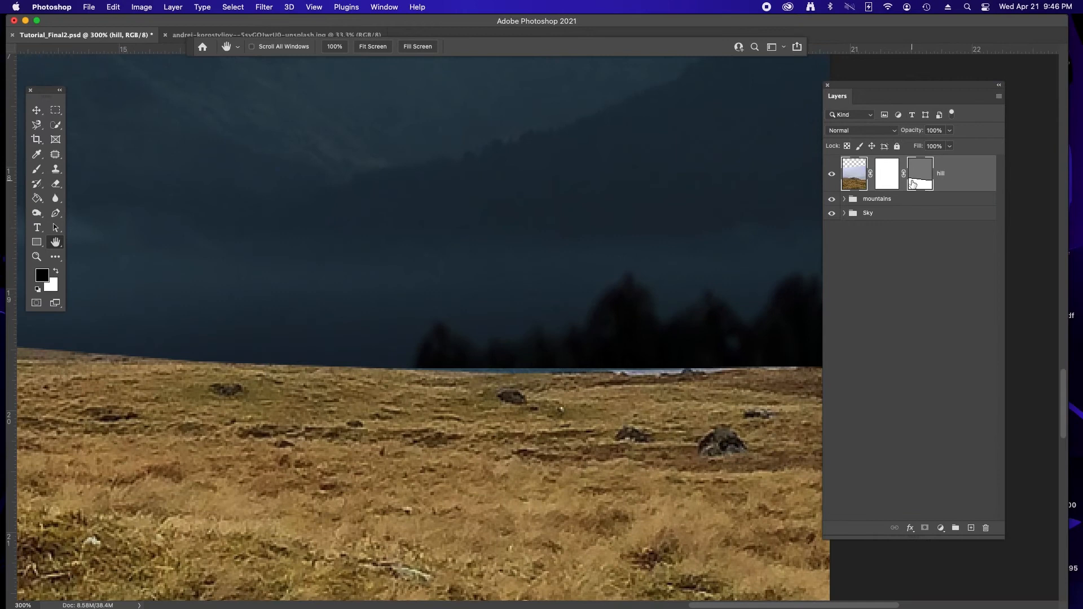
{"action": "left_click", "coordinate": [888, 180]}
{"action": "key", "text": "b"}
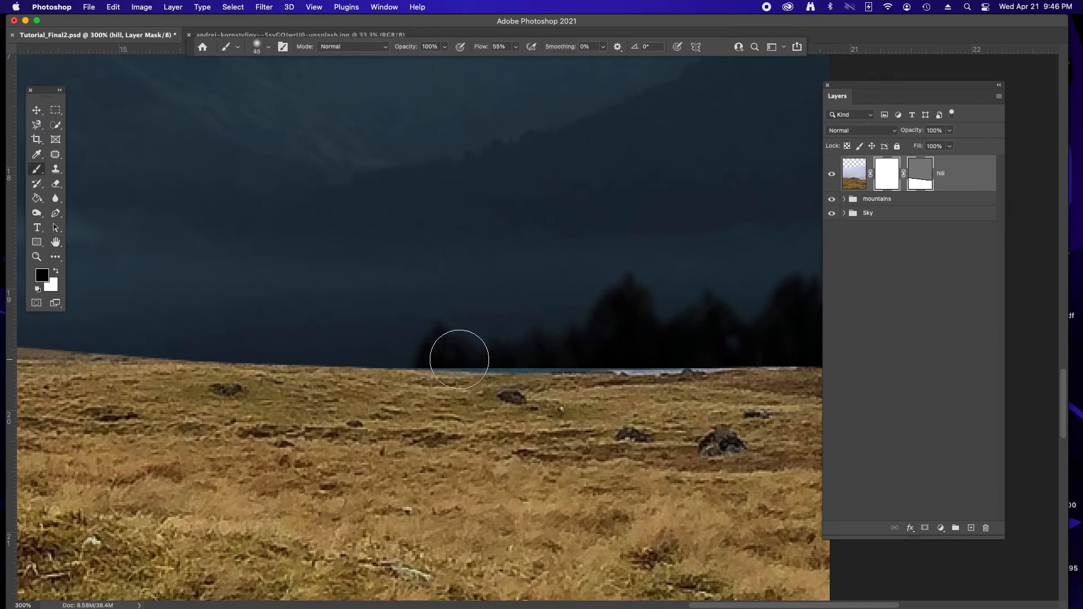
{"action": "key", "text": "x"}
{"action": "right_click", "coordinate": [919, 177]}
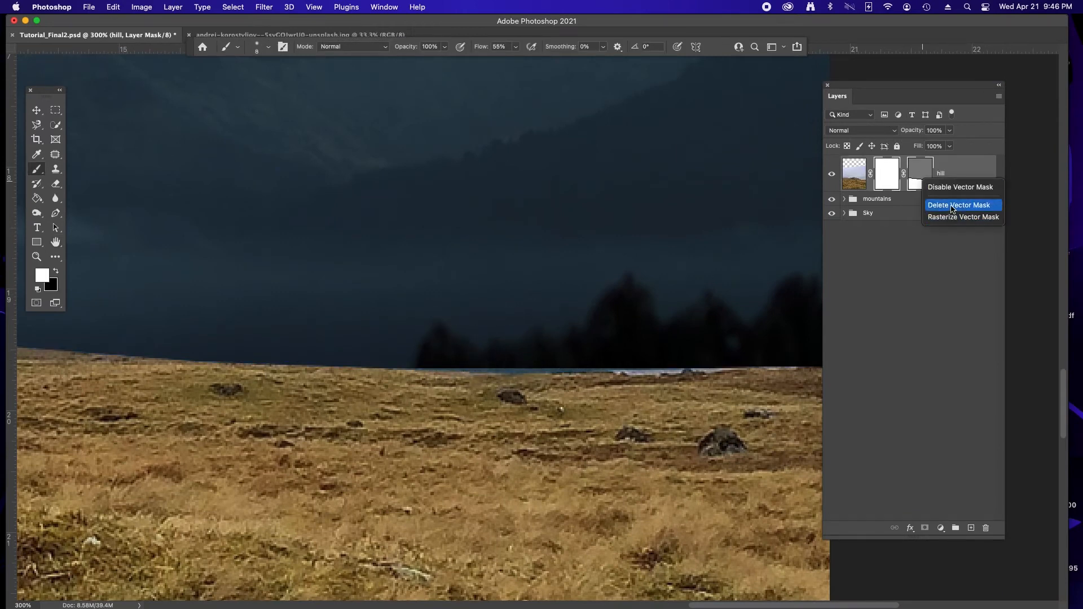
Step: Lower the vector mask's anchor points along the right part of the ridge to hide the pale strip, and save
{"action": "key", "text": "p"}
{"action": "left_click_drag", "start_coordinate": [903, 85], "coordinate": [246, 71]}
{"action": "left_click", "coordinate": [56, 228]}
{"action": "left_click", "coordinate": [738, 369]}
{"action": "left_click_drag", "start_coordinate": [514, 374], "coordinate": [515, 369]}
{"action": "left_click_drag", "start_coordinate": [276, 78], "coordinate": [158, 72]}
{"action": "scroll", "coordinate": [601, 263], "scroll_direction": "left", "scroll_amount": 5}
{"action": "scroll", "coordinate": [602, 263], "scroll_direction": "right", "scroll_amount": 6}
{"action": "left_click_drag", "start_coordinate": [643, 363], "coordinate": [643, 364]}
{"action": "left_click_drag", "start_coordinate": [116, 66], "coordinate": [904, 76]}
{"action": "left_click", "coordinate": [56, 228]}
{"action": "left_click_drag", "start_coordinate": [644, 364], "coordinate": [642, 371]}
{"action": "left_click_drag", "start_coordinate": [447, 369], "coordinate": [545, 371]}
{"action": "left_click_drag", "start_coordinate": [738, 363], "coordinate": [732, 366]}
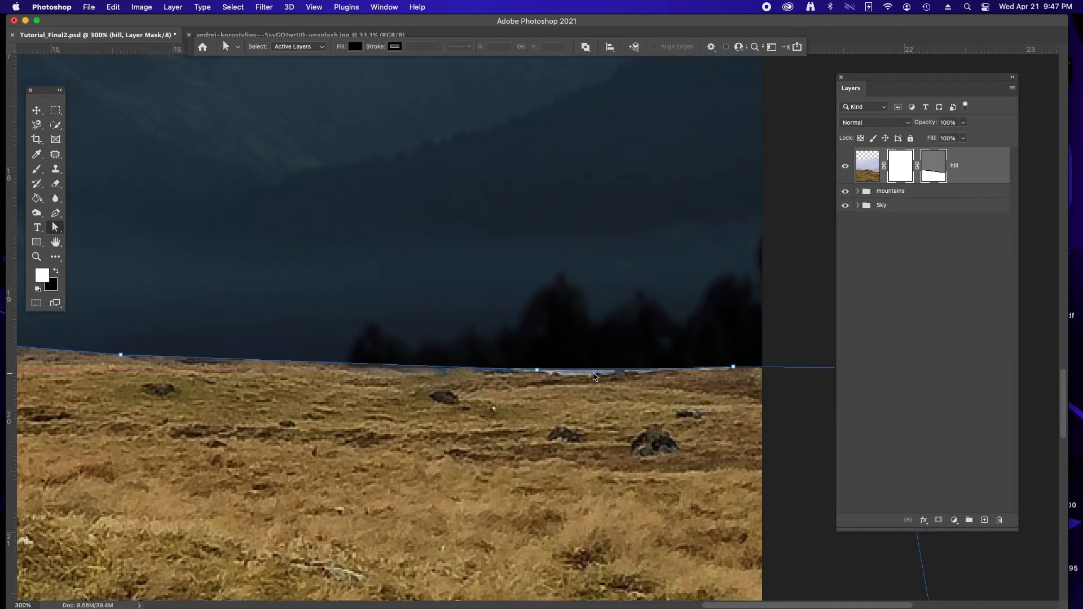
{"action": "left_click", "coordinate": [908, 327]}
{"action": "key", "text": "super+s"}
Step: Add a colorized Hue/Saturation adjustment clipped to the hill layer with hue 6, saturation 25 and lightness -65
{"action": "key", "text": "z"}
{"action": "left_click", "coordinate": [606, 333], "text": "alt"}
{"action": "left_click", "coordinate": [607, 333], "text": "alt"}
{"action": "left_click", "coordinate": [607, 334], "text": "alt"}
{"action": "left_click", "coordinate": [606, 333], "text": "alt"}
{"action": "key", "text": "h"}
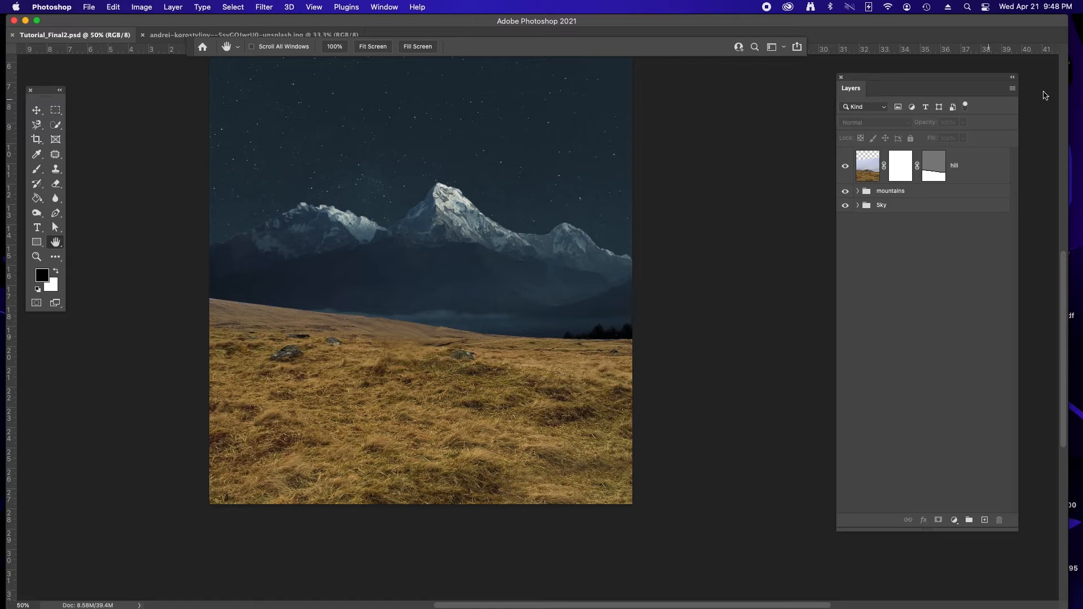
{"action": "scroll", "coordinate": [636, 225], "scroll_direction": "up", "scroll_amount": 2}
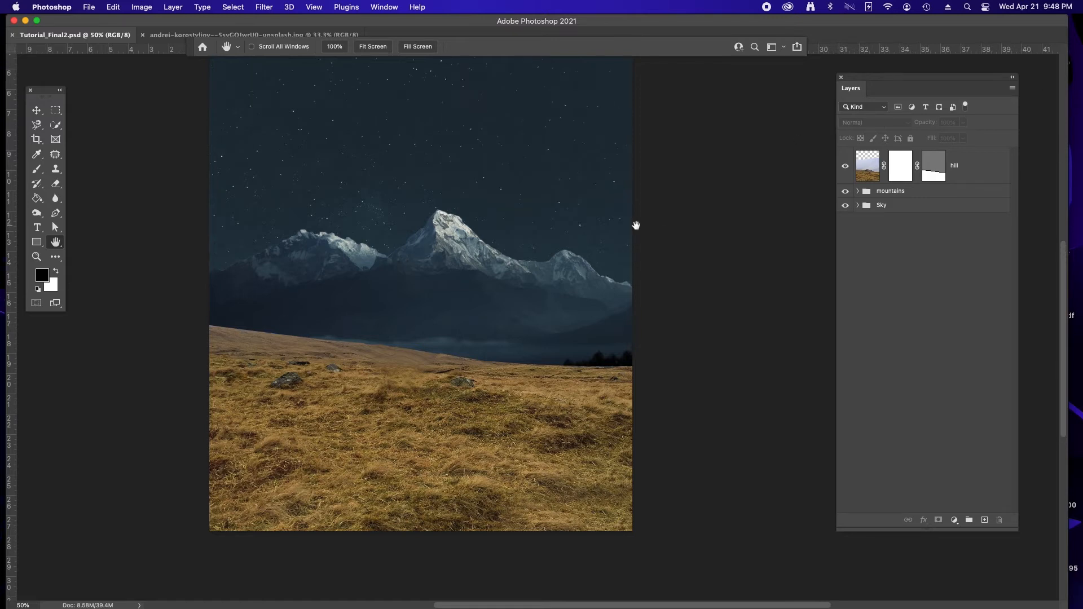
{"action": "left_click_drag", "start_coordinate": [1049, 122], "coordinate": [639, 88]}
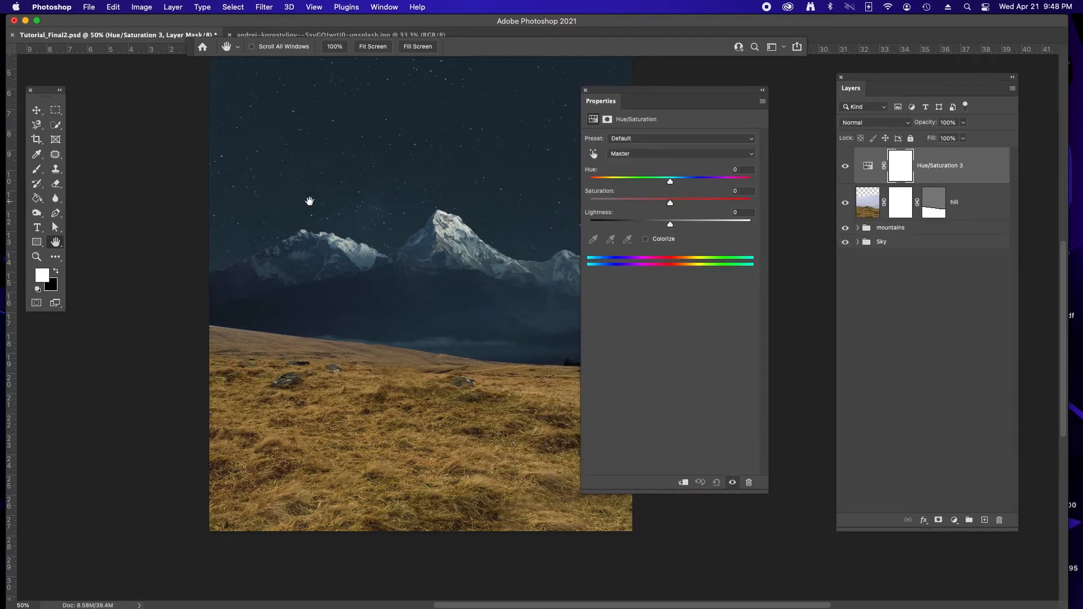
{"action": "left_click", "coordinate": [683, 482]}
{"action": "left_click", "coordinate": [645, 239]}
{"action": "left_click_drag", "start_coordinate": [677, 98], "coordinate": [727, 86]}
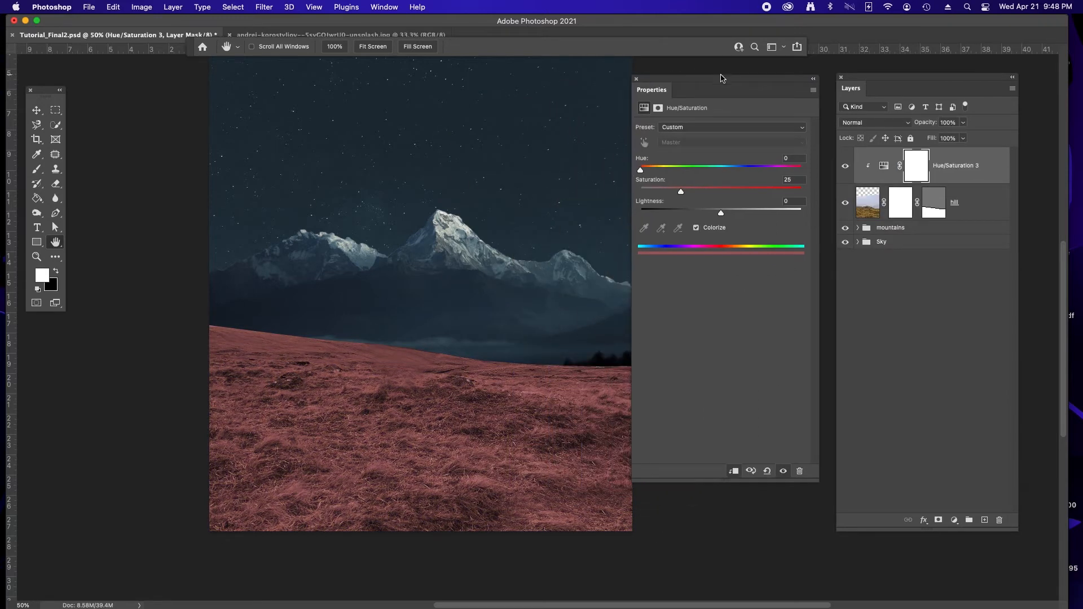
{"action": "left_click_drag", "start_coordinate": [721, 215], "coordinate": [668, 215]}
{"action": "left_click_drag", "start_coordinate": [675, 192], "coordinate": [681, 195]}
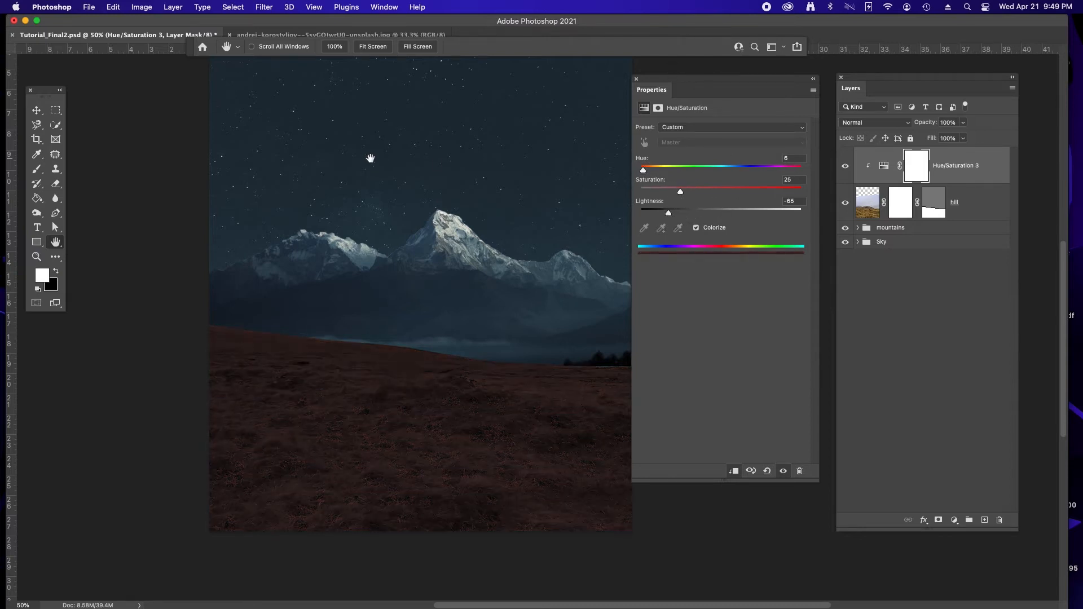
Step: Group the hill layer with its Hue/Saturation adjustment and name the group Hill
{"action": "left_click", "coordinate": [981, 202], "text": "shift"}
{"action": "left_click", "coordinate": [969, 520]}
{"action": "left_click", "coordinate": [888, 152]}
{"action": "type", "text": "Hill"}
{"action": "key", "text": "Return"}
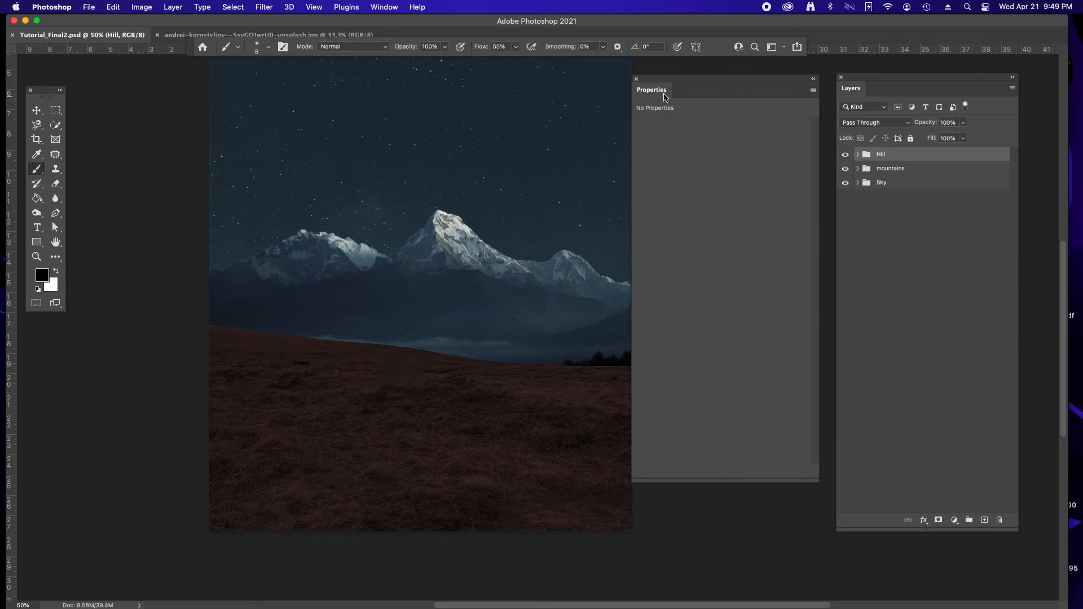
{"action": "left_click", "coordinate": [636, 79]}
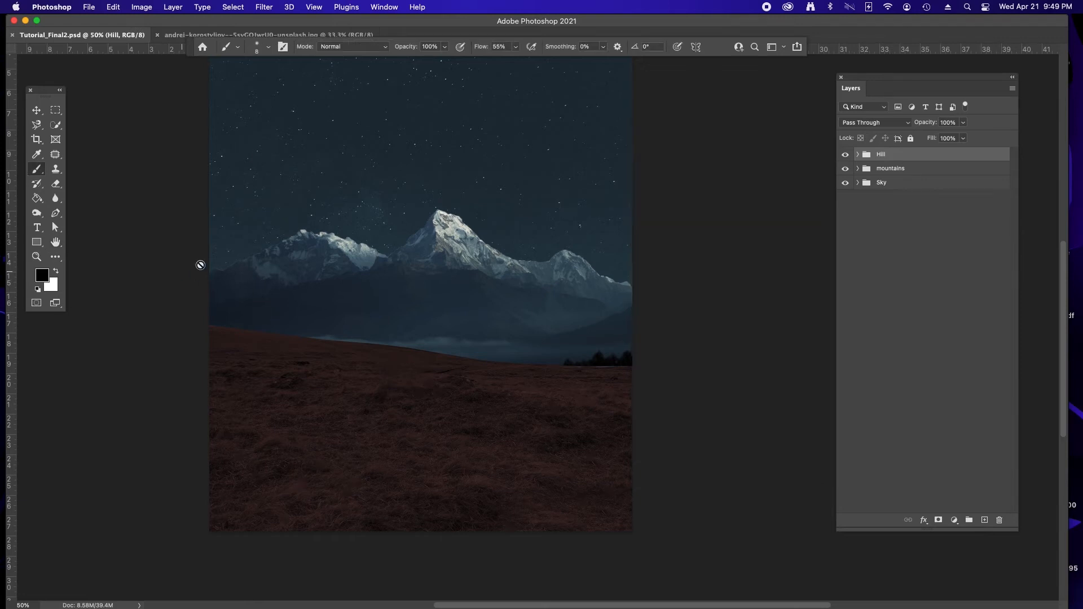
Step: Create a new layer above the Hill group and stamp gray fog over the scene with the 2500 px cloud brush
{"action": "left_click", "coordinate": [984, 520]}
{"action": "left_click", "coordinate": [42, 275]}
{"action": "left_click", "coordinate": [68, 125]}
{"action": "left_click", "coordinate": [326, 42]}
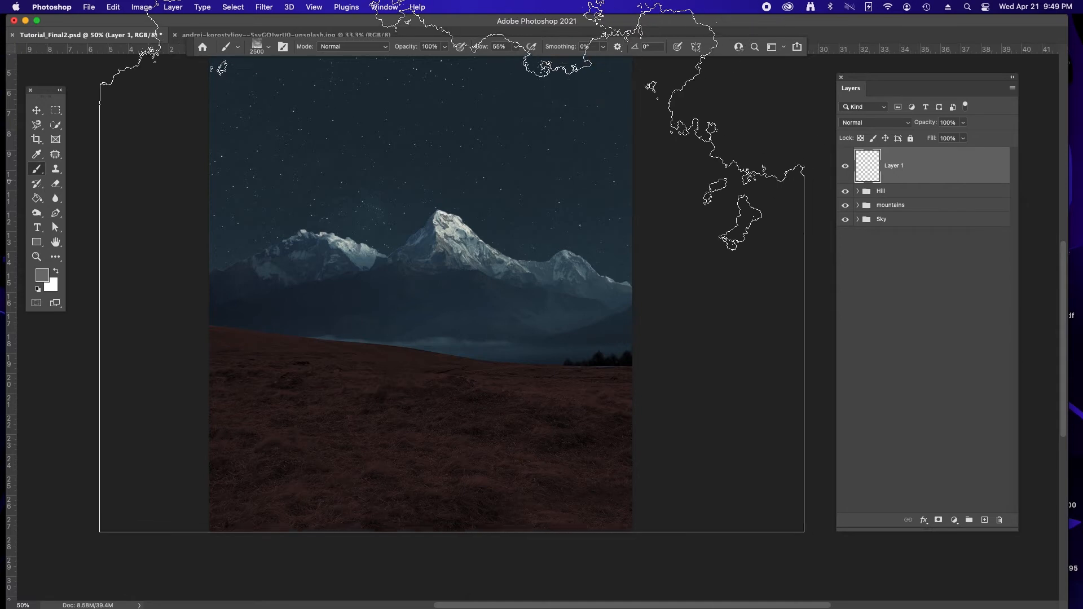
{"action": "left_click", "coordinate": [446, 282]}
Step: Add a layer mask to the fog layer and paint black with a large soft brush over the hill
{"action": "left_click", "coordinate": [938, 520]}
{"action": "key", "text": "x"}
{"action": "key", "text": "bracketright"}
{"action": "key", "text": "bracketright"}
{"action": "key", "text": "bracketright"}
{"action": "key", "text": "bracketright"}
{"action": "key", "text": "bracketright"}
{"action": "key", "text": "bracketright"}
{"action": "mouse_move", "coordinate": [228, 406]}
{"action": "left_mouse_down"}
{"action": "mouse_move", "coordinate": [490, 513]}
{"action": "mouse_move", "coordinate": [508, 440]}
{"action": "mouse_move", "coordinate": [583, 498]}
{"action": "left_mouse_up"}
Step: Paint the fog mask over the sky with a soft 250 px black brush at 75% opacity
{"action": "scroll", "coordinate": [584, 498], "scroll_direction": "up", "scroll_amount": 3}
{"action": "key", "text": "bracketleft"}
{"action": "key", "text": "bracketleft"}
{"action": "key", "text": "bracketleft"}
{"action": "key", "text": "bracketleft"}
{"action": "key", "text": "bracketleft"}
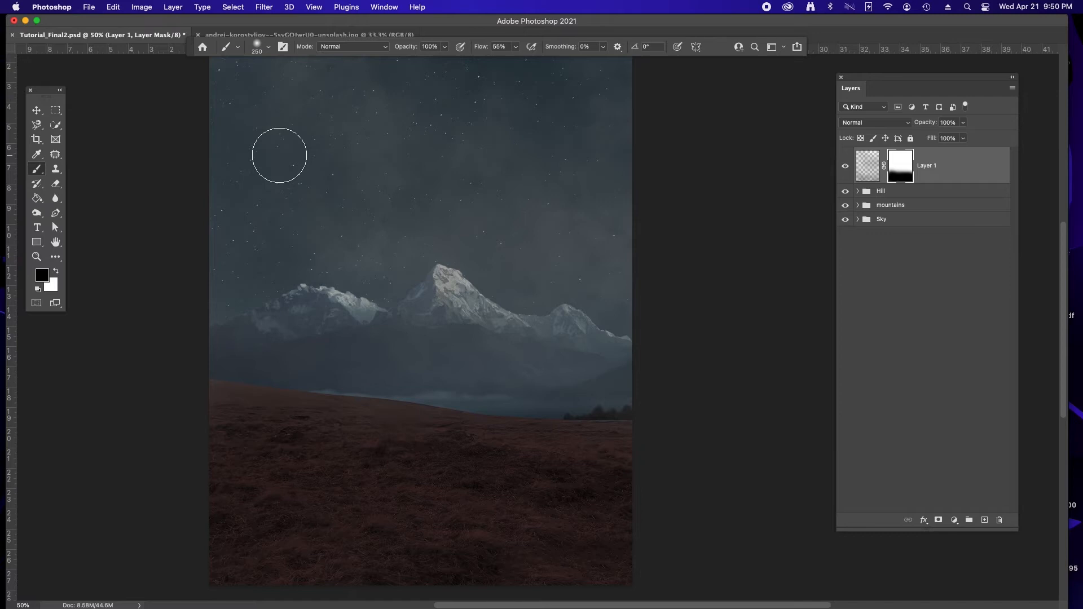
{"action": "scroll", "coordinate": [257, 293], "scroll_direction": "up", "scroll_amount": 3}
{"action": "key", "text": "7"}
{"action": "key", "text": "5"}
{"action": "mouse_move", "coordinate": [215, 128]}
{"action": "left_mouse_down"}
{"action": "mouse_move", "coordinate": [696, 442]}
{"action": "mouse_move", "coordinate": [626, 242]}
{"action": "mouse_move", "coordinate": [411, 248]}
{"action": "mouse_move", "coordinate": [631, 210]}
{"action": "left_mouse_up"}
{"action": "scroll", "coordinate": [631, 210], "scroll_direction": "down", "scroll_amount": 2}
Step: Rename the fog layer as fog1 and save the document
{"action": "double_click", "coordinate": [930, 167]}
{"action": "type", "text": "fog1"}
{"action": "key", "text": "Return"}
{"action": "left_click", "coordinate": [867, 165]}
{"action": "key", "text": "super+s"}
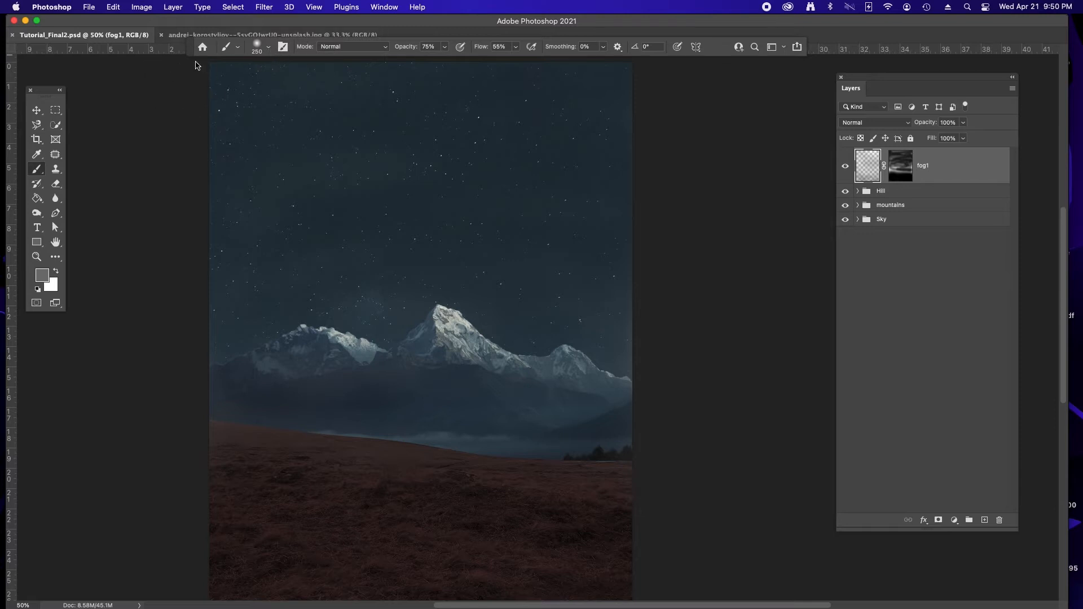
Step: Close the hillside photo and bring the photo of the dark Jeep into the composite as a new layer
{"action": "left_click", "coordinate": [166, 35]}
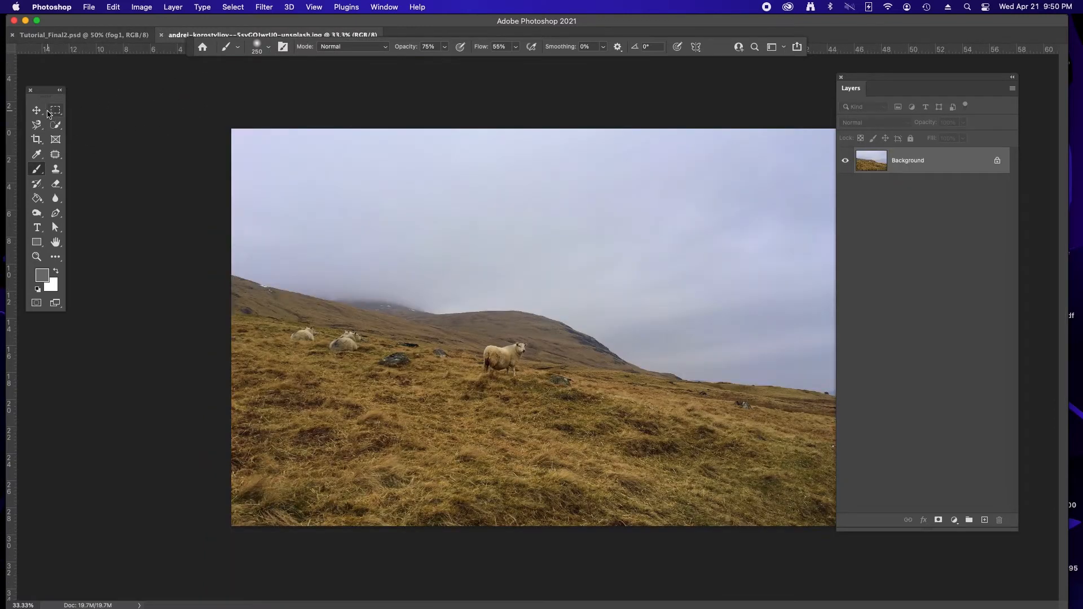
{"action": "left_click", "coordinate": [161, 36]}
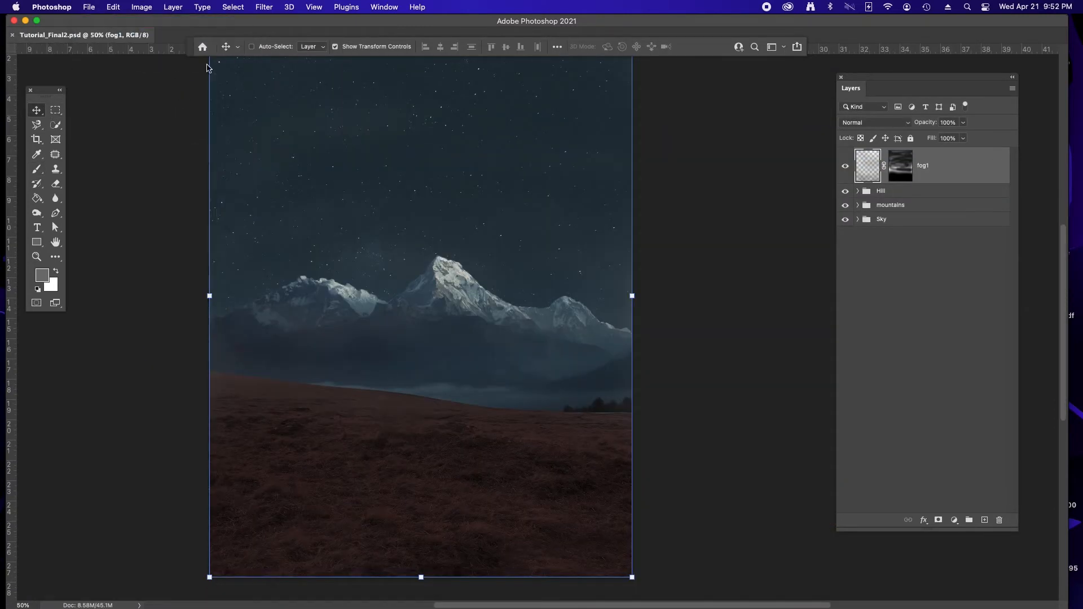
{"action": "key", "text": "super+o"}
{"action": "double_click", "coordinate": [732, 141]}
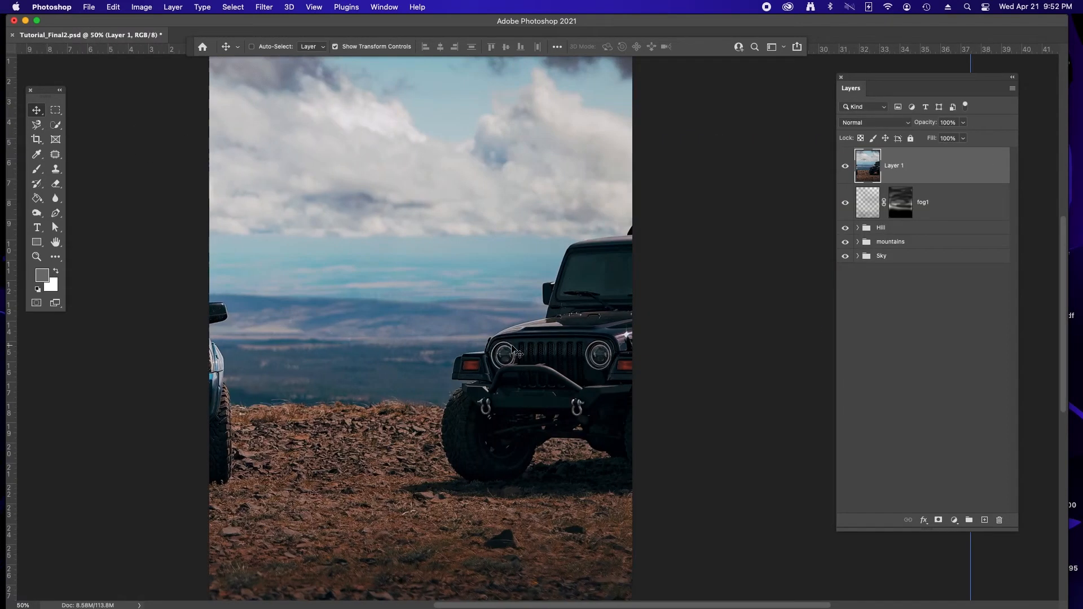
Step: Scale the Jeep photo down to about 52% and position it so the Jeep stands on the hill
{"action": "left_click_drag", "start_coordinate": [660, 237], "coordinate": [602, 212]}
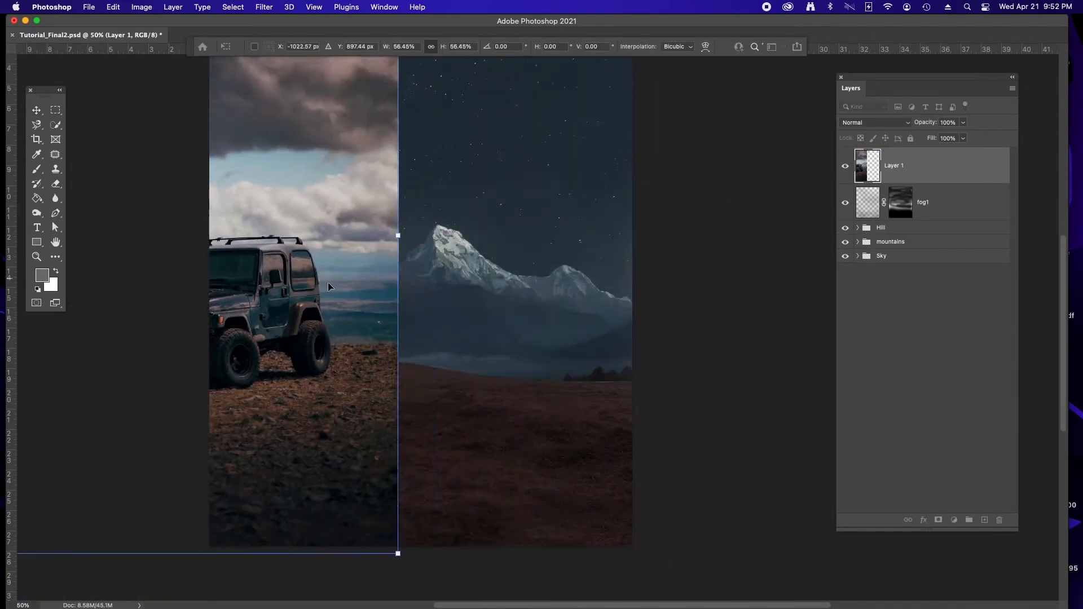
{"action": "left_click_drag", "start_coordinate": [445, 307], "coordinate": [471, 322]}
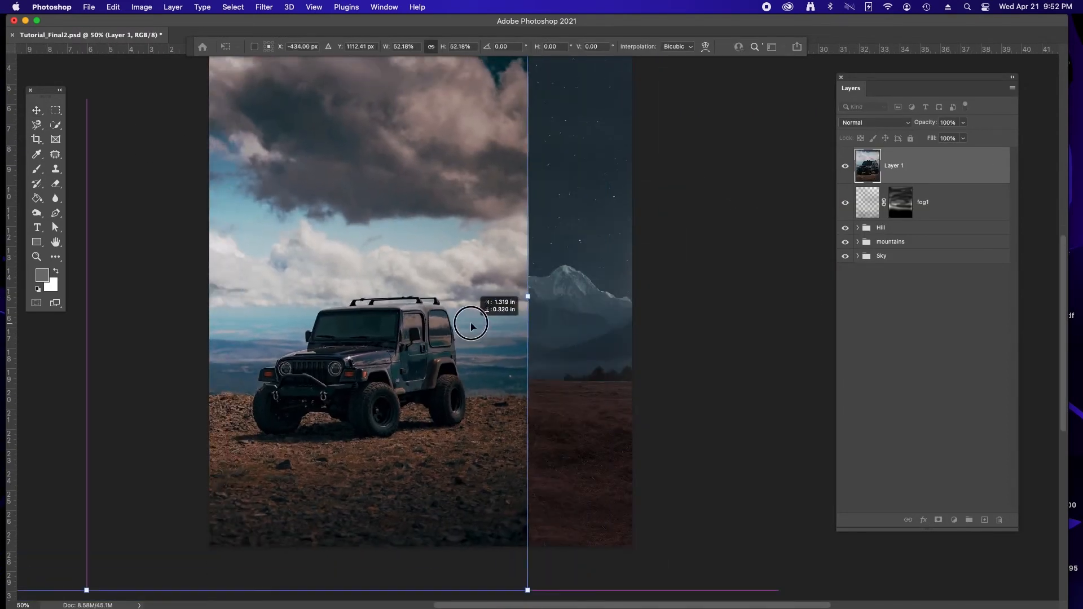
{"action": "key", "text": "Return"}
{"action": "left_click_drag", "start_coordinate": [393, 368], "coordinate": [410, 365]}
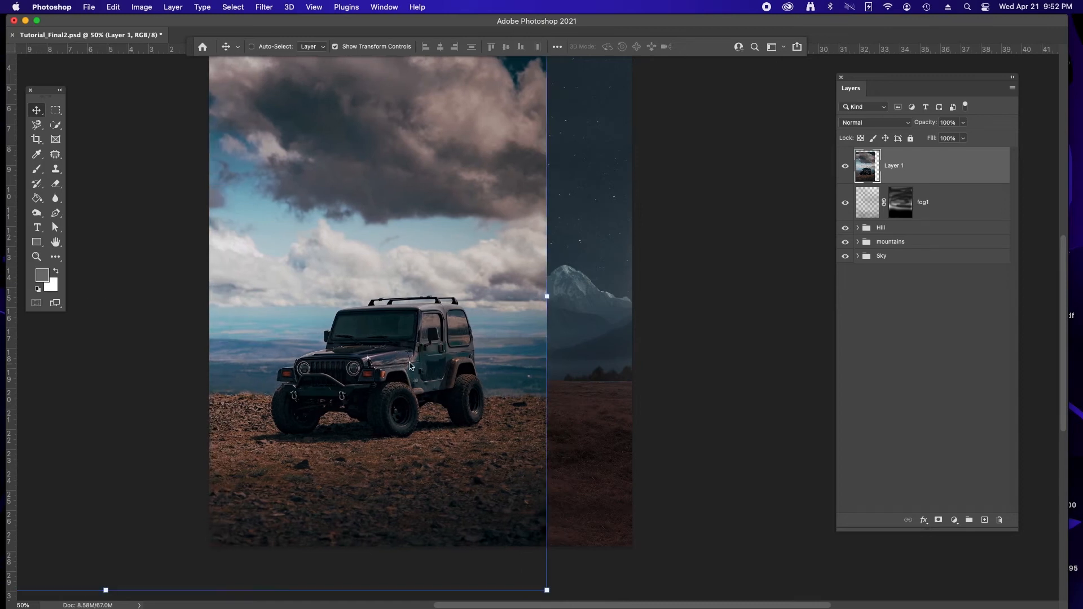
Step: Select the Jeep in its photo with automatic subject selection
{"action": "left_click", "coordinate": [244, 9]}
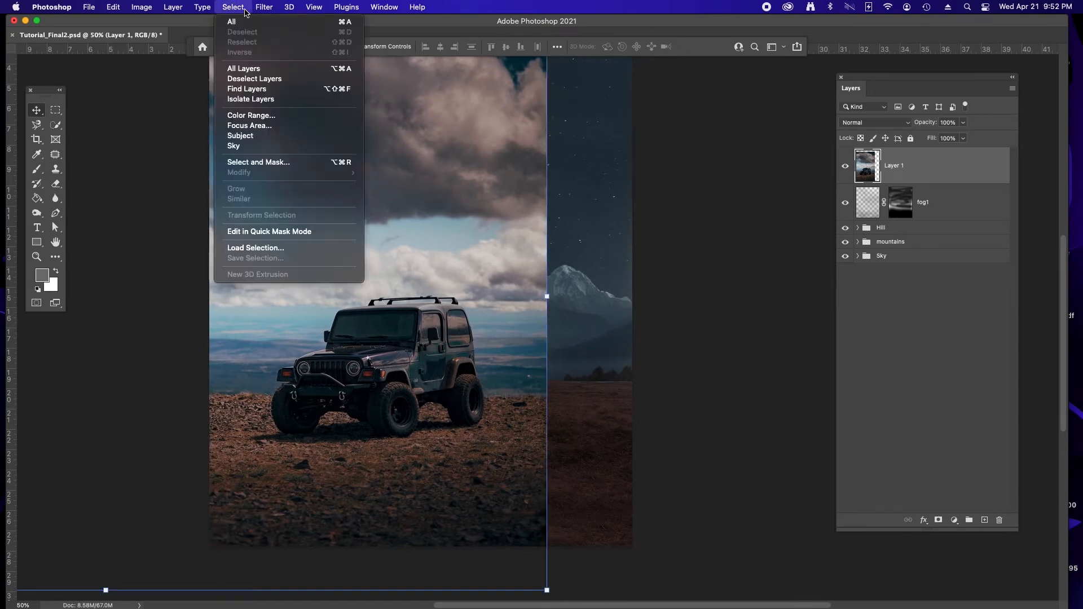
{"action": "left_click", "coordinate": [273, 141]}
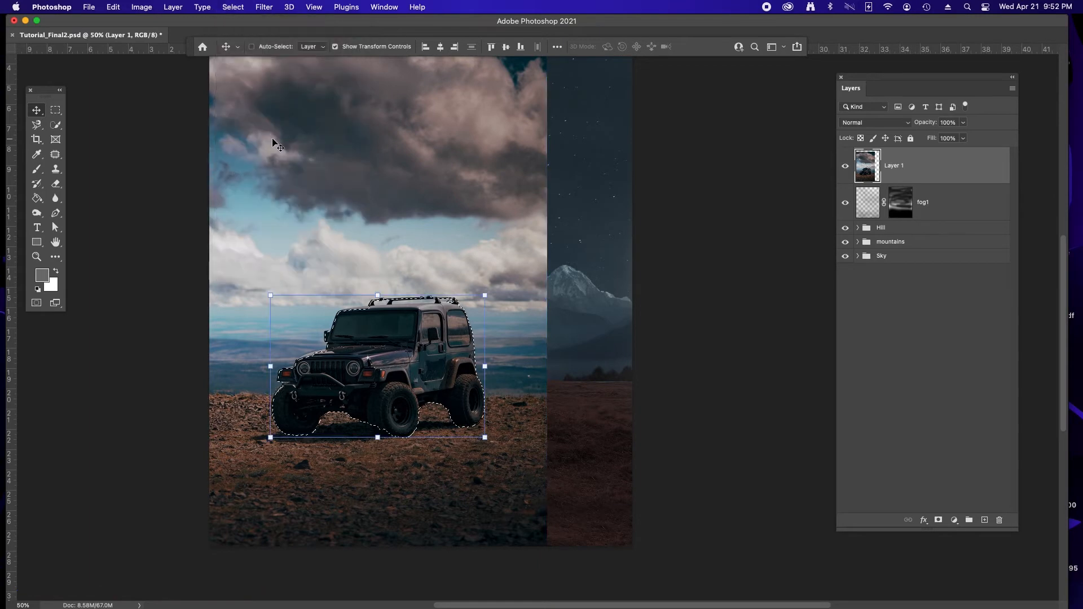
{"action": "left_click", "coordinate": [55, 125]}
{"action": "left_click", "coordinate": [110, 145]}
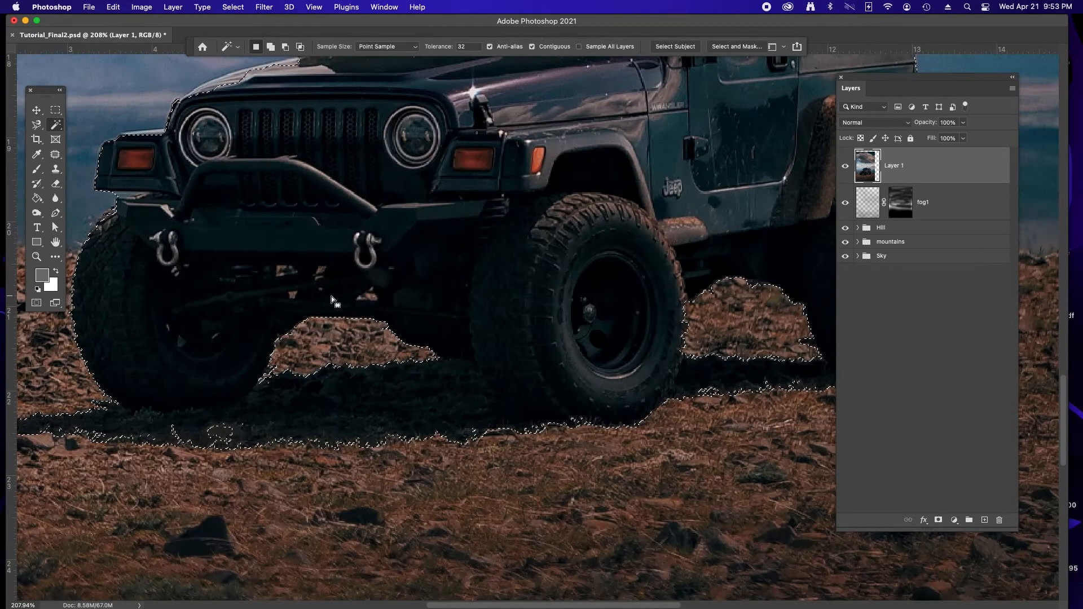
{"action": "scroll", "coordinate": [330, 296], "scroll_direction": "up", "scroll_amount": 5}
{"action": "scroll", "coordinate": [408, 305], "scroll_direction": "right", "scroll_amount": 3}
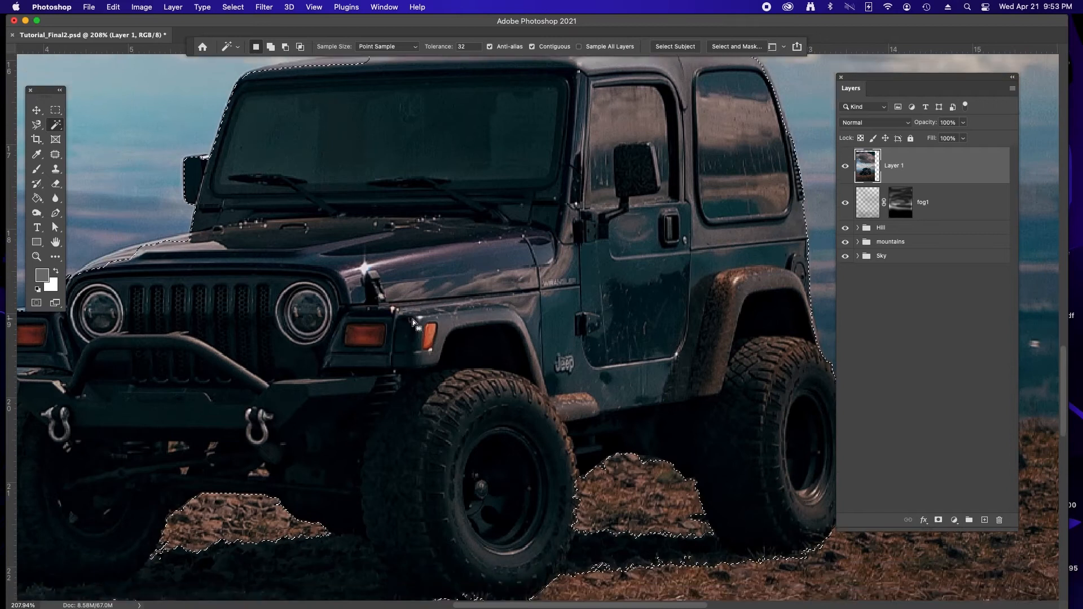
{"action": "scroll", "coordinate": [314, 464], "scroll_direction": "down", "scroll_amount": 3}
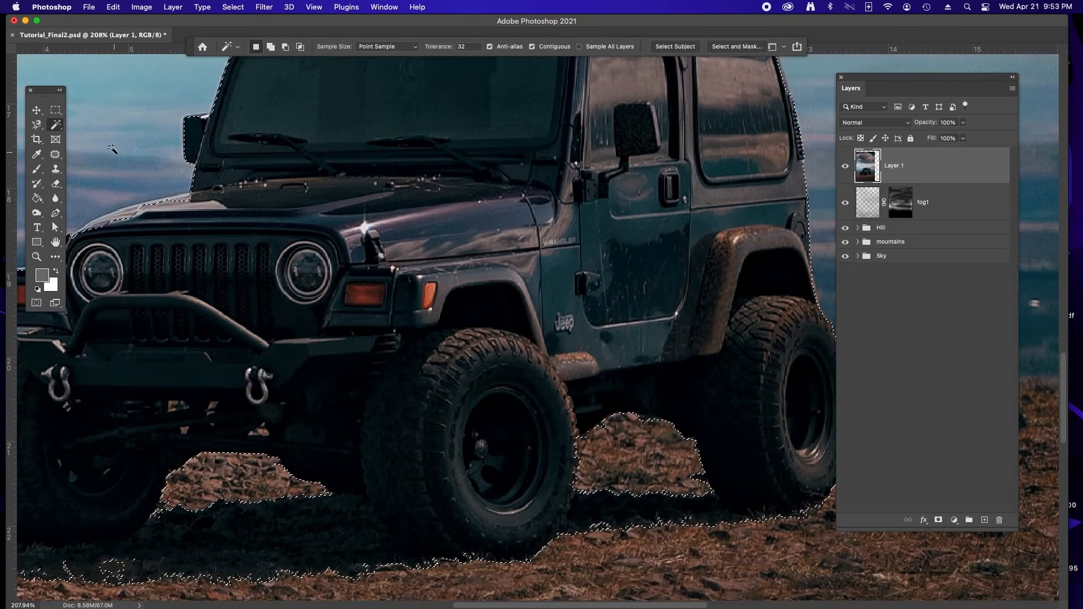
Step: Refine the selection along the front edge of the Jeep's hood with the Quick Selection tool at 20 px
{"action": "left_click", "coordinate": [55, 124]}
{"action": "left_click", "coordinate": [96, 131]}
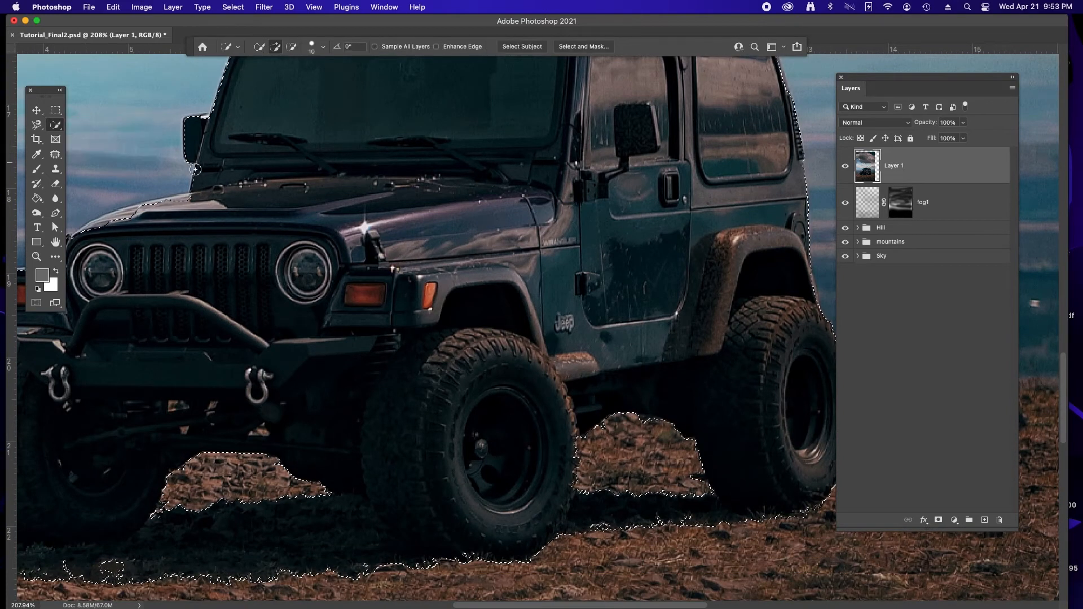
{"action": "key", "text": "bracketright"}
{"action": "key", "text": "bracketright"}
{"action": "scroll", "coordinate": [262, 243], "scroll_direction": "left", "scroll_amount": 6}
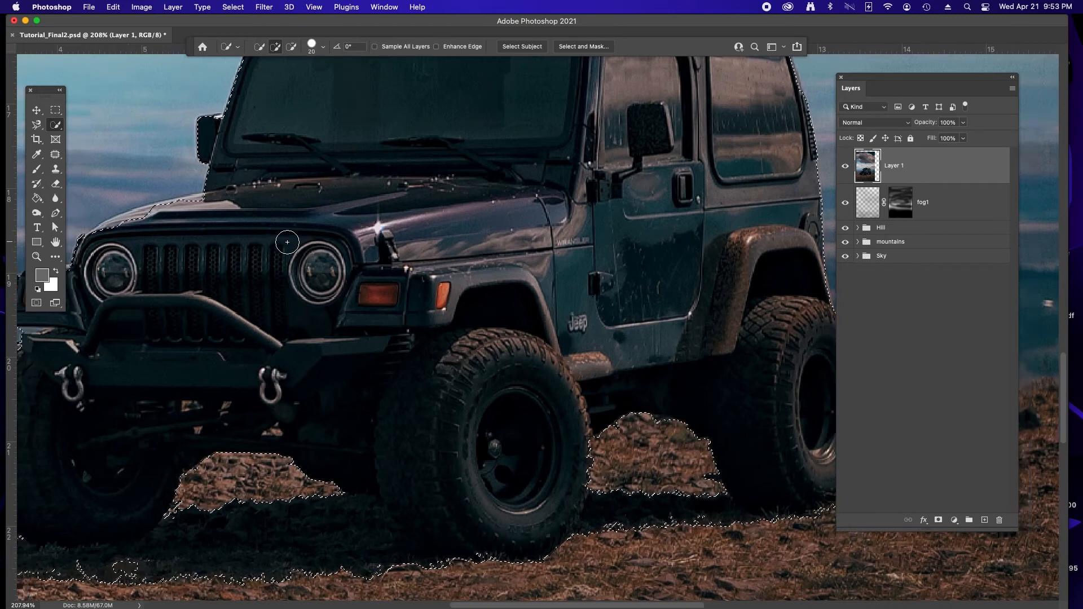
{"action": "left_click_drag", "start_coordinate": [282, 238], "coordinate": [350, 211]}
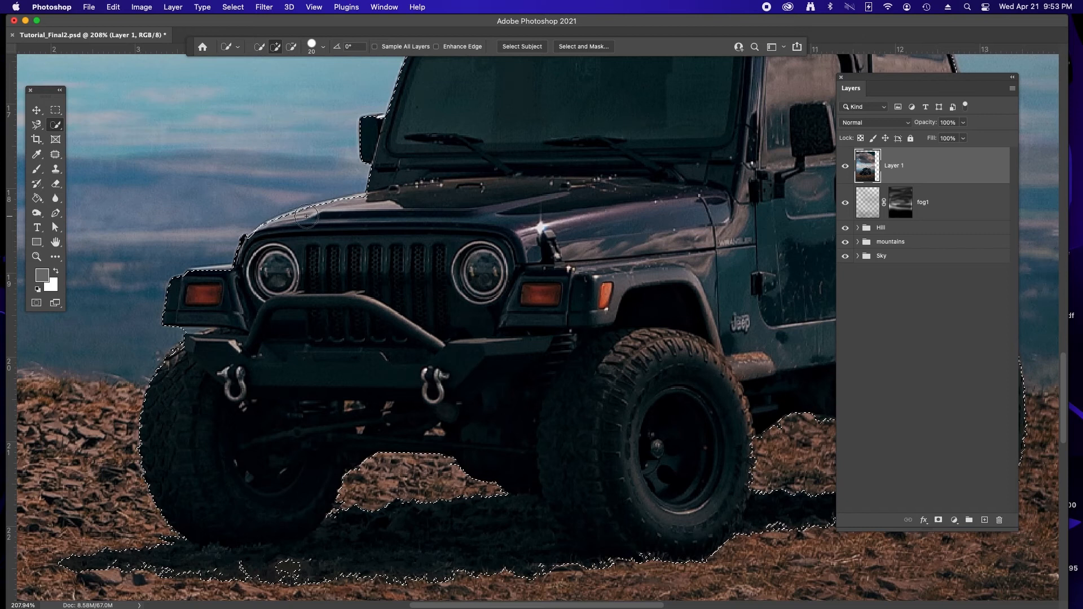
Step: Refine the selection around the roof rack gaps and front roof edge with a 10 px Quick Selection brush
{"action": "key", "text": "bracketleft"}
{"action": "key", "text": "bracketleft"}
{"action": "scroll", "coordinate": [454, 343], "scroll_direction": "up", "scroll_amount": 5}
{"action": "scroll", "coordinate": [454, 342], "scroll_direction": "right", "scroll_amount": 5}
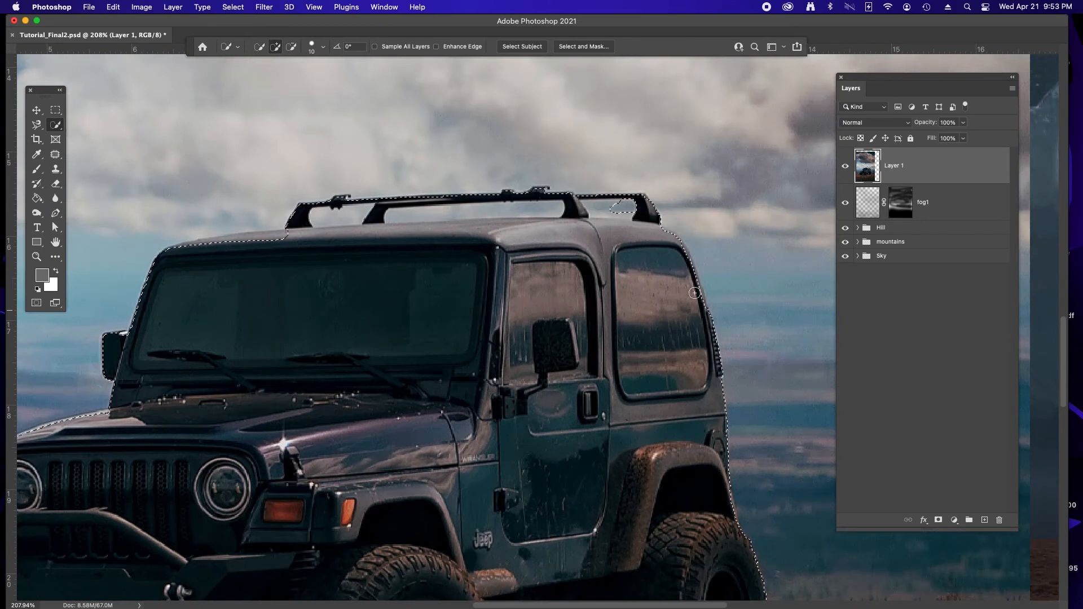
{"action": "left_click_drag", "start_coordinate": [603, 213], "coordinate": [627, 216]}
{"action": "left_click_drag", "start_coordinate": [508, 213], "coordinate": [323, 217]}
{"action": "left_click_drag", "start_coordinate": [277, 237], "coordinate": [189, 249]}
Step: Examine the selection outline around the Jeep's wheels, bumper, headlights and hood at close range
{"action": "scroll", "coordinate": [389, 404], "scroll_direction": "down", "scroll_amount": 3}
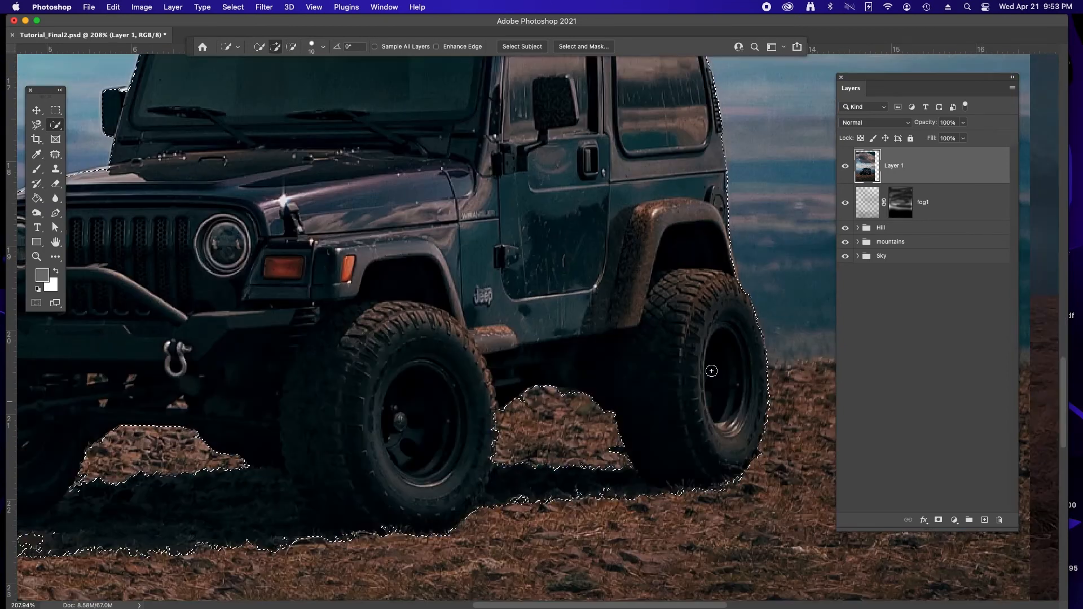
{"action": "scroll", "coordinate": [389, 403], "scroll_direction": "left", "scroll_amount": 5}
{"action": "key", "text": "bracketleft"}
{"action": "key", "text": "bracketleft"}
{"action": "key", "text": "bracketleft"}
{"action": "key", "text": "bracketleft"}
{"action": "key", "text": "bracketleft"}
{"action": "key", "text": "bracketleft"}
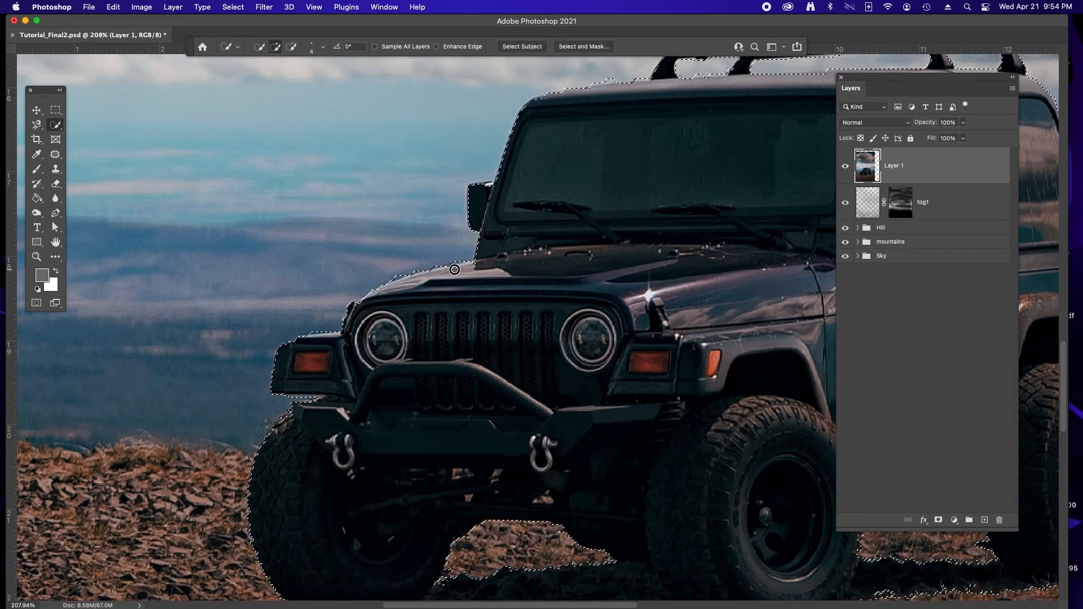
{"action": "key", "text": "z"}
{"action": "left_click", "coordinate": [397, 279]}
{"action": "key", "text": "z"}
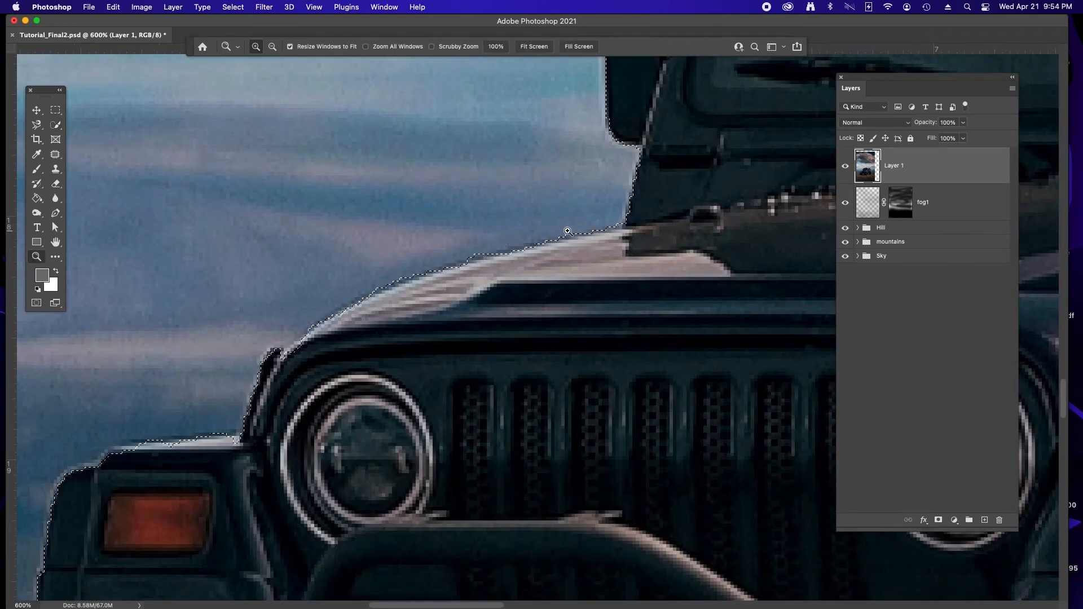
{"action": "left_click", "coordinate": [609, 242], "text": "alt"}
{"action": "left_click_drag", "start_coordinate": [679, 479], "coordinate": [244, 383]}
{"action": "left_click", "coordinate": [244, 384], "text": "alt"}
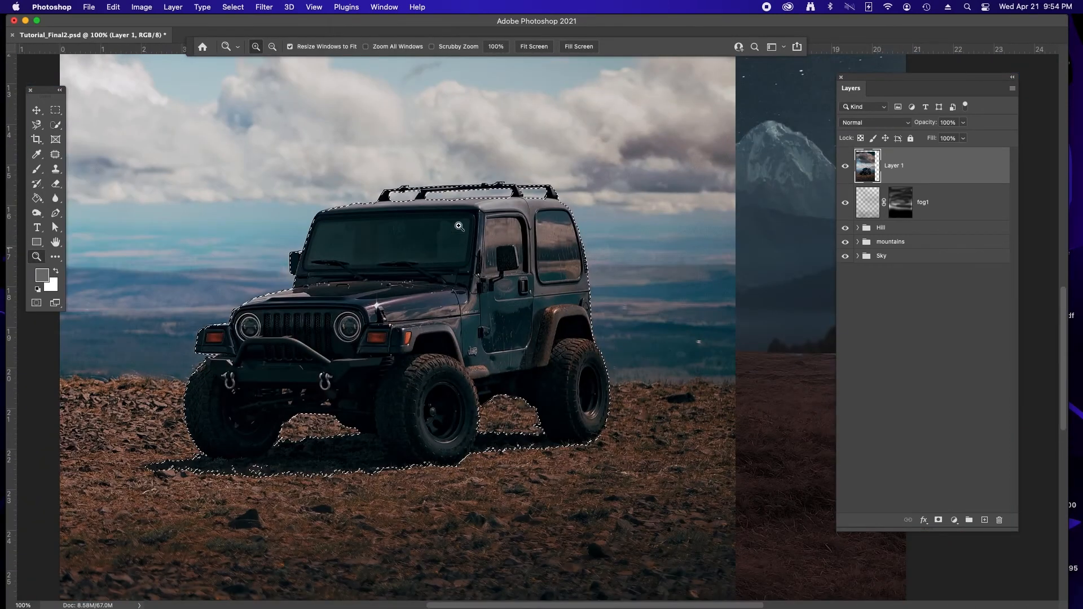
Step: Mask the Jeep layer with the selection and paint out the leftover sky along the front roof edge with a small black brush
{"action": "left_click", "coordinate": [938, 520]}
{"action": "left_click_drag", "start_coordinate": [297, 187], "coordinate": [422, 235]}
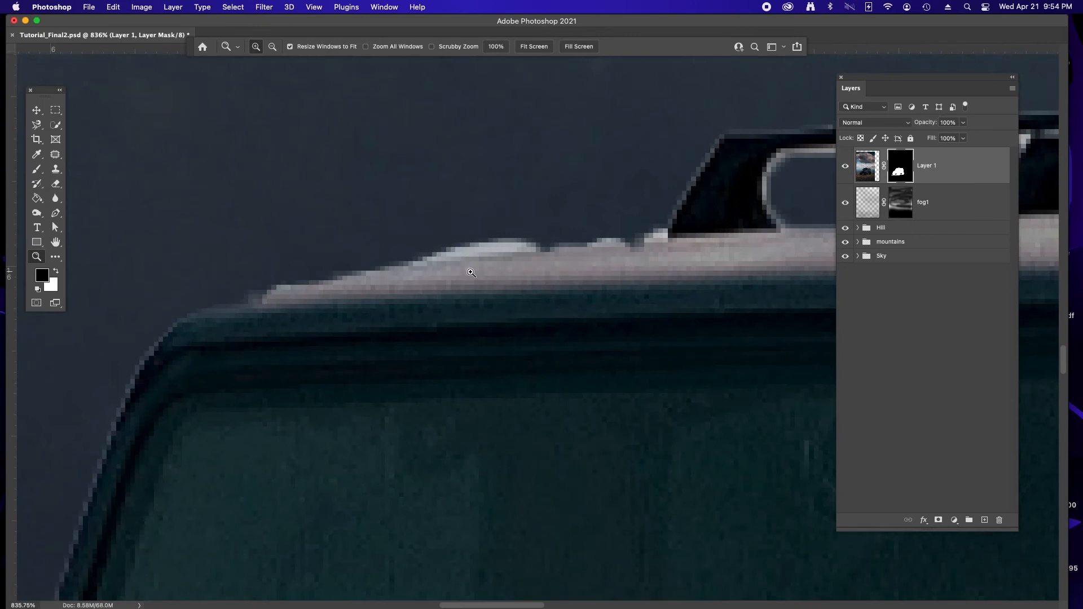
{"action": "key", "text": "b"}
{"action": "key", "text": "bracketleft"}
{"action": "key", "text": "bracketleft"}
{"action": "key", "text": "bracketleft"}
{"action": "key", "text": "bracketleft"}
{"action": "key", "text": "bracketleft"}
{"action": "key", "text": "bracketleft"}
{"action": "key", "text": "bracketleft"}
{"action": "key", "text": "bracketleft"}
{"action": "key", "text": "bracketleft"}
{"action": "key", "text": "bracketleft"}
{"action": "key", "text": "bracketleft"}
{"action": "key", "text": "bracketleft"}
{"action": "key", "text": "bracketleft"}
{"action": "key", "text": "bracketleft"}
{"action": "key", "text": "bracketleft"}
{"action": "left_click_drag", "start_coordinate": [507, 229], "coordinate": [263, 282]}
{"action": "mouse_move", "coordinate": [627, 223]}
{"action": "left_mouse_down"}
{"action": "mouse_move", "coordinate": [643, 225]}
{"action": "mouse_move", "coordinate": [650, 254]}
{"action": "left_mouse_up"}
{"action": "key", "text": "x"}
{"action": "key", "text": "x"}
{"action": "left_click_drag", "start_coordinate": [634, 217], "coordinate": [526, 229]}
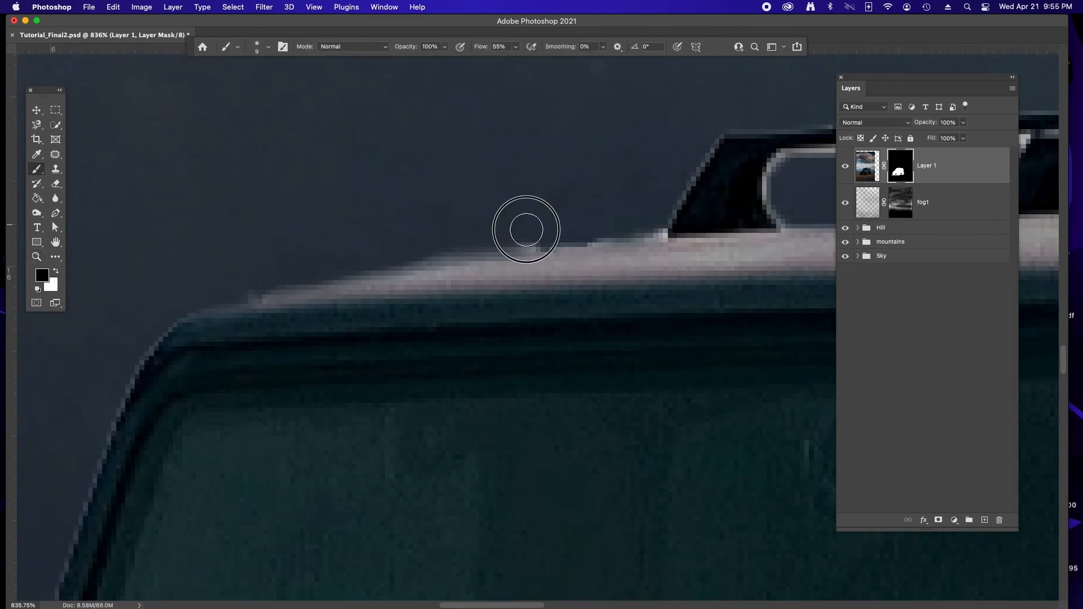
Step: Paint white on the mask along the Jeep's rear side to restore its edge
{"action": "scroll", "coordinate": [526, 229], "scroll_direction": "down", "scroll_amount": 5}
{"action": "key", "text": "x"}
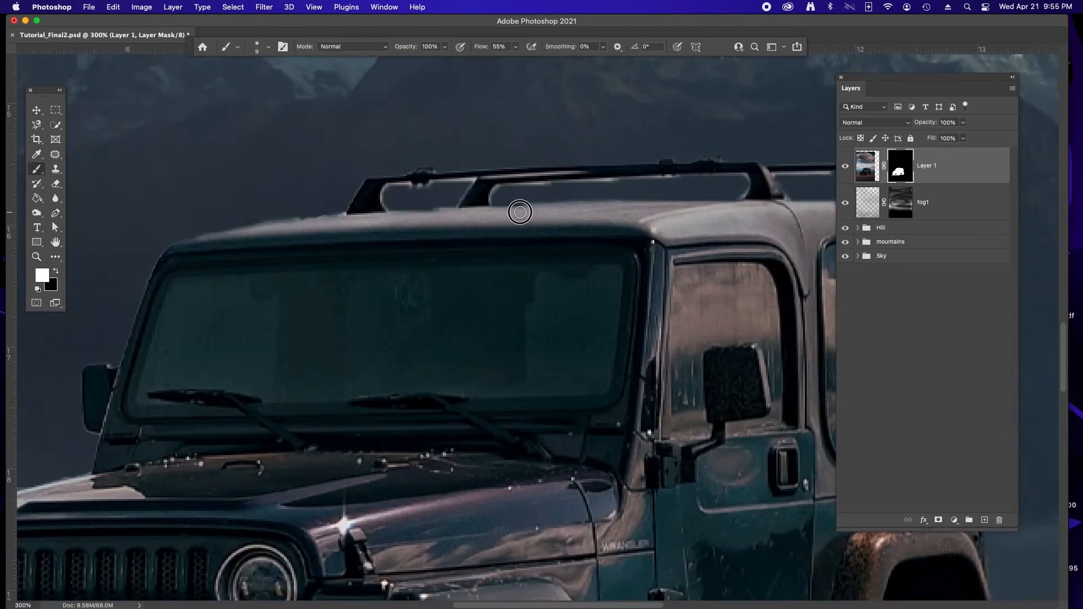
{"action": "scroll", "coordinate": [519, 212], "scroll_direction": "right", "scroll_amount": 5}
{"action": "left_click_drag", "start_coordinate": [612, 250], "coordinate": [647, 344]}
Step: Blend the ground shadow around the Jeep's wheels into the hill on the mask with a 125 px Soft Round brush
{"action": "scroll", "coordinate": [647, 344], "scroll_direction": "down", "scroll_amount": 10}
{"action": "scroll", "coordinate": [568, 241], "scroll_direction": "left", "scroll_amount": 7}
{"action": "key", "text": "bracketright"}
{"action": "key", "text": "bracketright"}
{"action": "key", "text": "bracketright"}
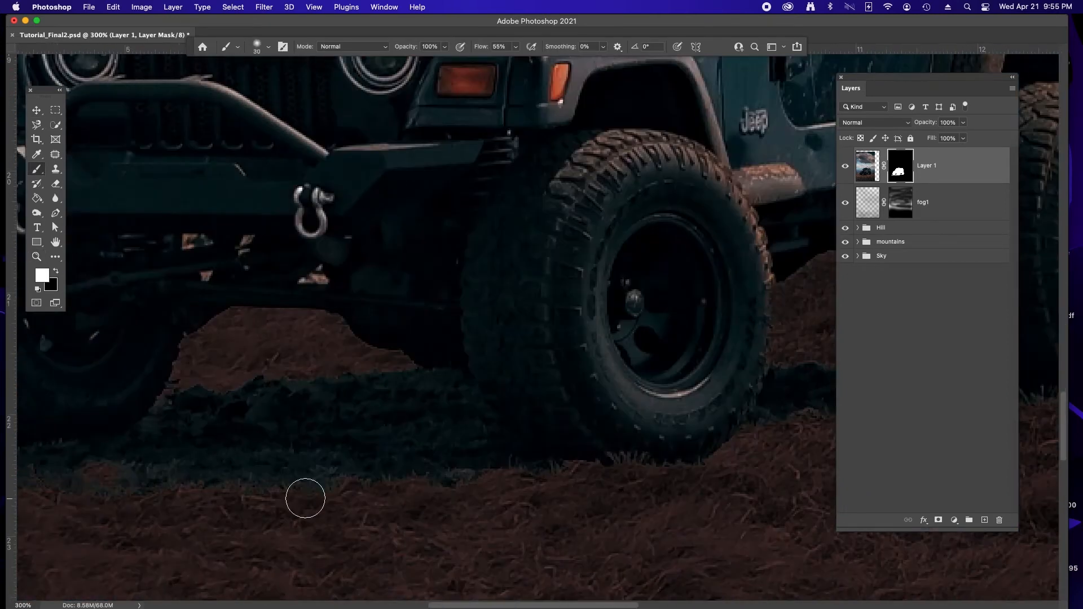
{"action": "key", "text": "bracketright"}
{"action": "key", "text": "bracketright"}
{"action": "key", "text": "bracketright"}
{"action": "key", "text": "bracketright"}
{"action": "key", "text": "bracketright"}
{"action": "key", "text": "bracketright"}
{"action": "key", "text": "bracketright"}
{"action": "key", "text": "bracketright"}
{"action": "scroll", "coordinate": [300, 483], "scroll_direction": "left", "scroll_amount": 3}
{"action": "scroll", "coordinate": [657, 484], "scroll_direction": "right", "scroll_amount": 8}
{"action": "key", "text": "x"}
{"action": "right_click", "coordinate": [441, 539]}
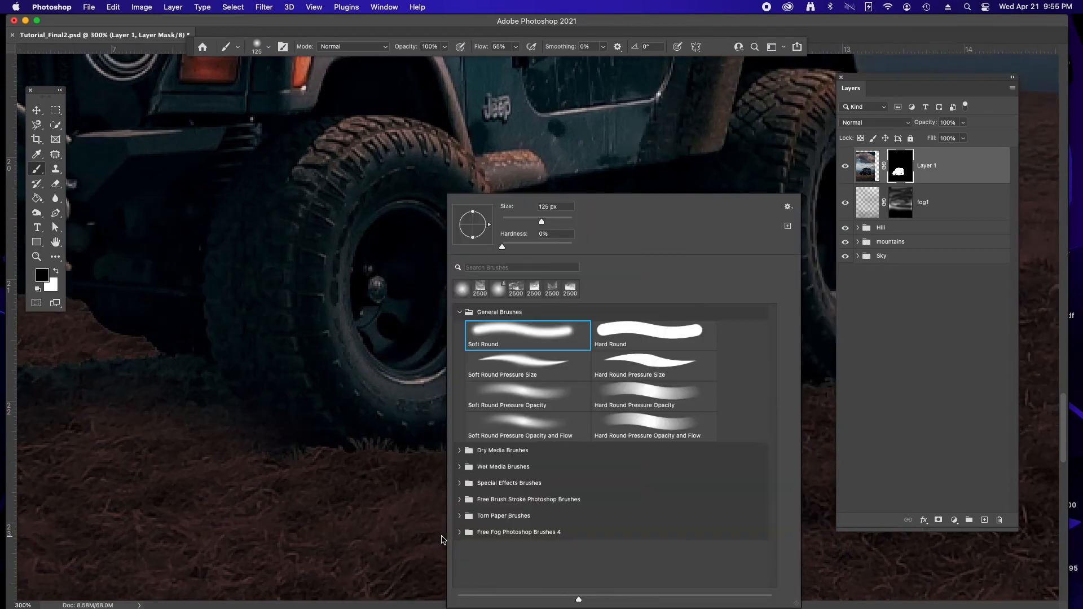
{"action": "scroll", "coordinate": [441, 540], "scroll_direction": "right", "scroll_amount": 2}
{"action": "left_click", "coordinate": [424, 26]}
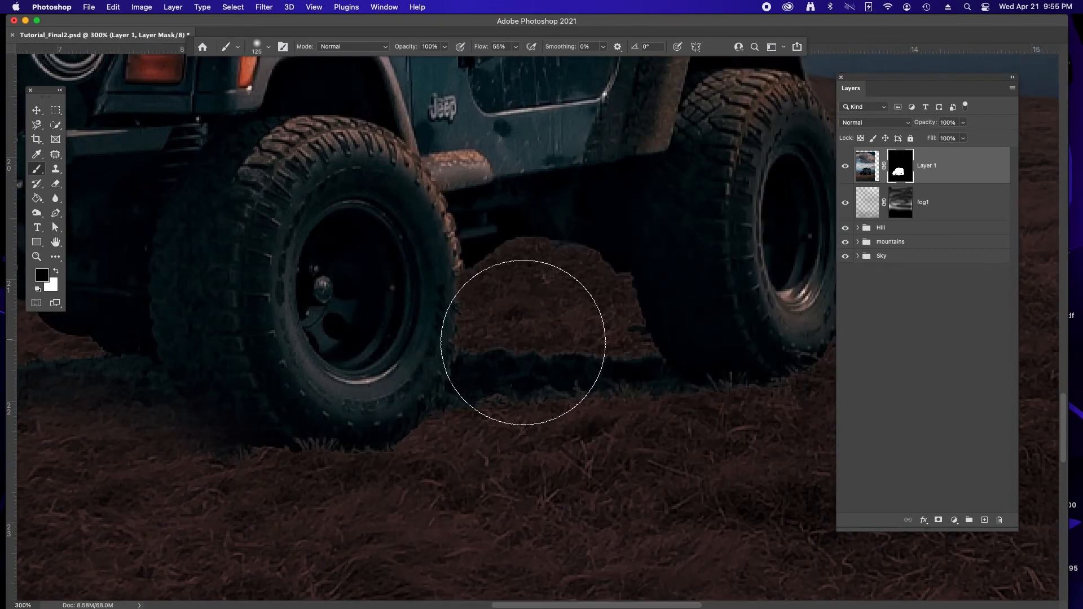
Step: Rename the masked Jeep layer as jeep and save the document
{"action": "key", "text": "z"}
{"action": "left_click", "coordinate": [439, 336], "text": "alt"}
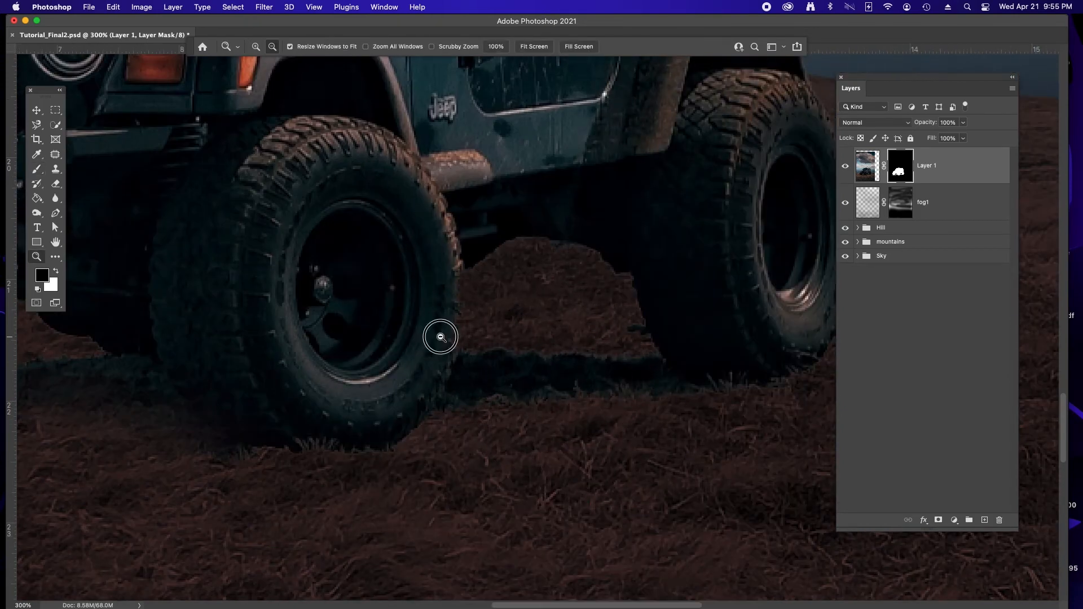
{"action": "left_click", "coordinate": [537, 273]}
{"action": "left_click", "coordinate": [529, 270], "text": "alt"}
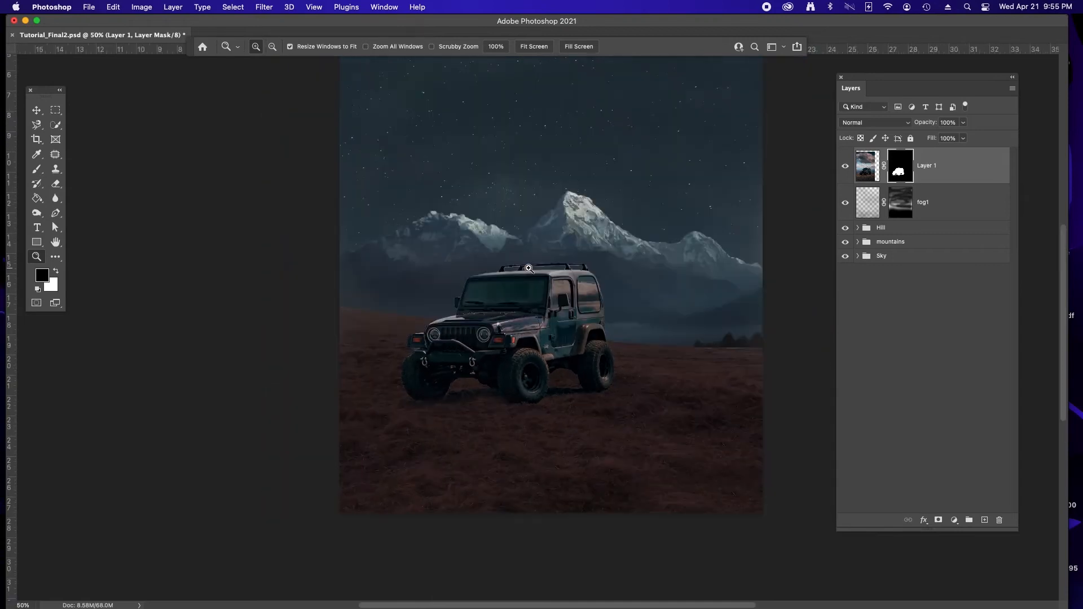
{"action": "key", "text": "super+s"}
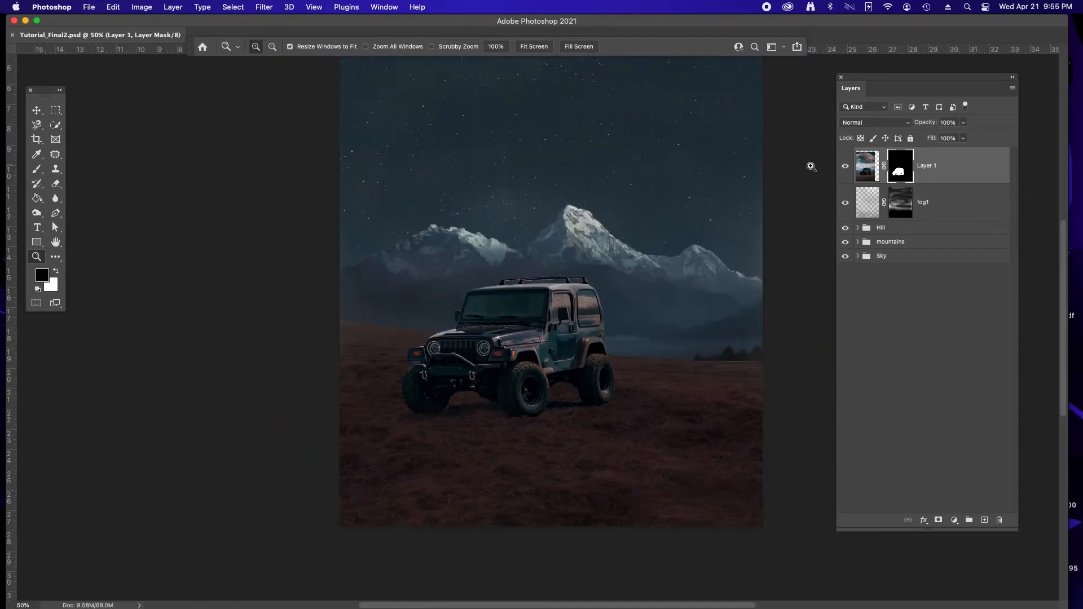
{"action": "key", "text": "v"}
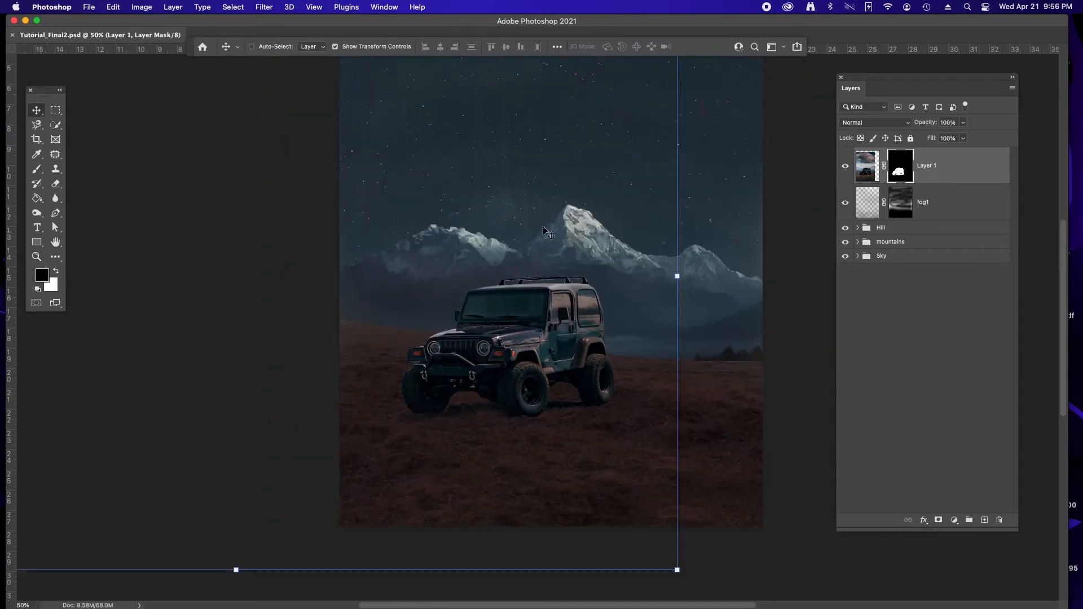
{"action": "double_click", "coordinate": [928, 165]}
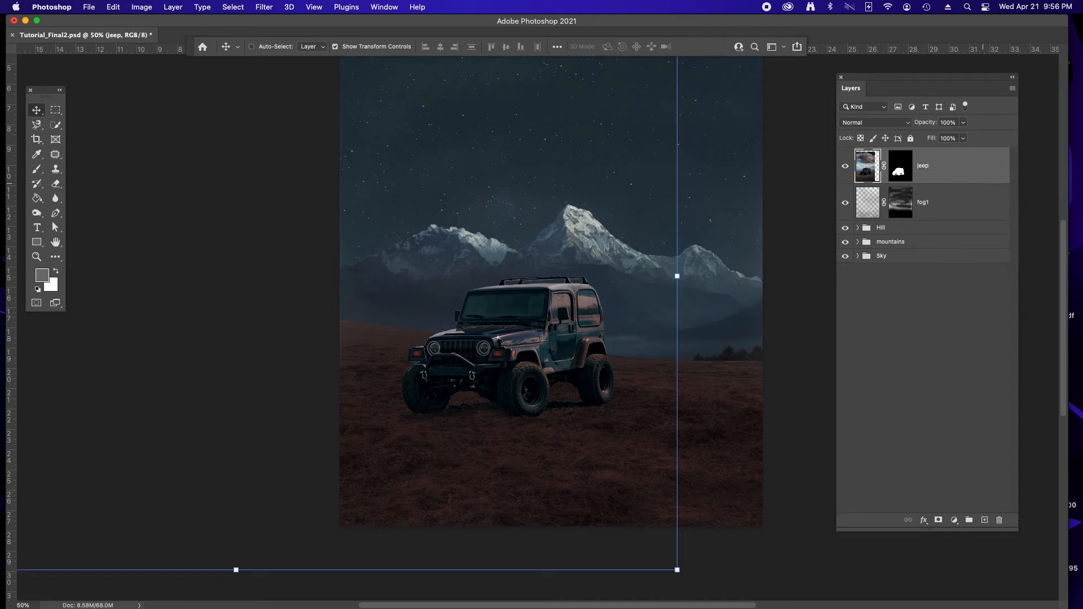
{"action": "key", "text": "super+s"}
Step: Add a Curves adjustment clipped to the jeep layer and lower the curve to darken the Jeep
{"action": "key", "text": "super+m"}
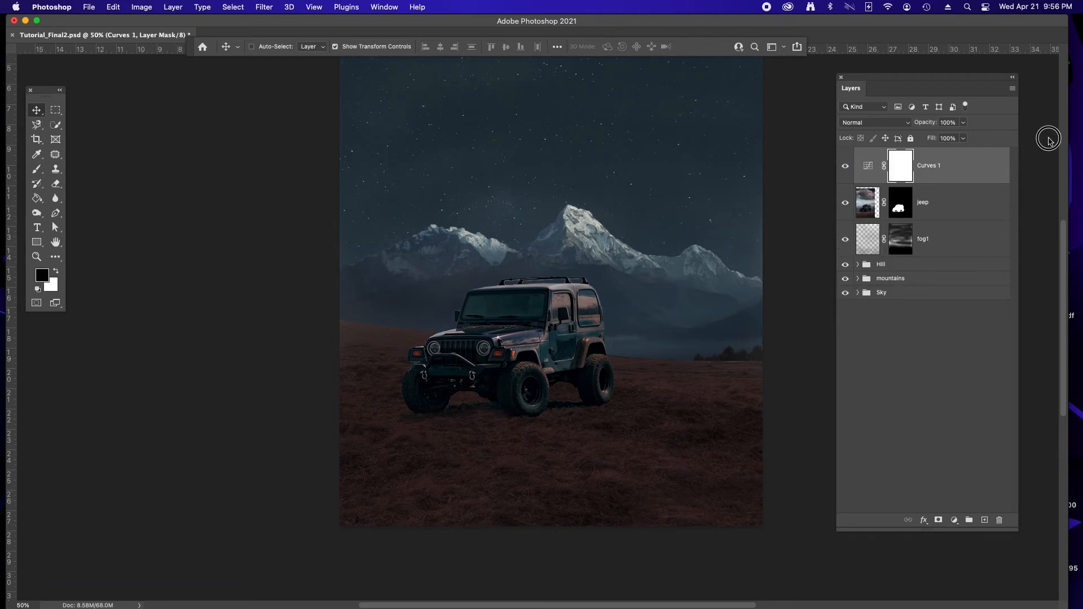
{"action": "left_click_drag", "start_coordinate": [1049, 139], "coordinate": [265, 101]}
{"action": "mouse_move", "coordinate": [255, 277]}
{"action": "left_mouse_down"}
{"action": "mouse_move", "coordinate": [255, 187]}
{"action": "mouse_move", "coordinate": [254, 288]}
{"action": "left_mouse_up"}
{"action": "mouse_move", "coordinate": [332, 206]}
{"action": "left_mouse_down"}
{"action": "mouse_move", "coordinate": [316, 312]}
{"action": "mouse_move", "coordinate": [316, 220]}
{"action": "left_mouse_up"}
{"action": "key", "text": "alt+super+g"}
{"action": "left_click", "coordinate": [289, 492]}
{"action": "left_click", "coordinate": [289, 492]}
{"action": "left_click", "coordinate": [938, 423]}
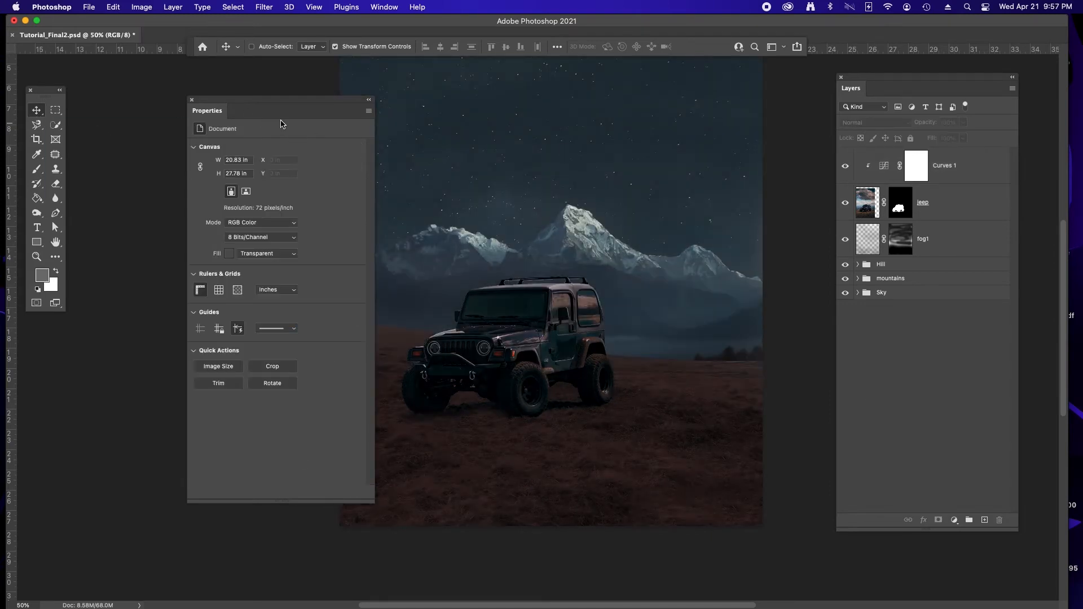
{"action": "left_click_drag", "start_coordinate": [290, 101], "coordinate": [0, 100]}
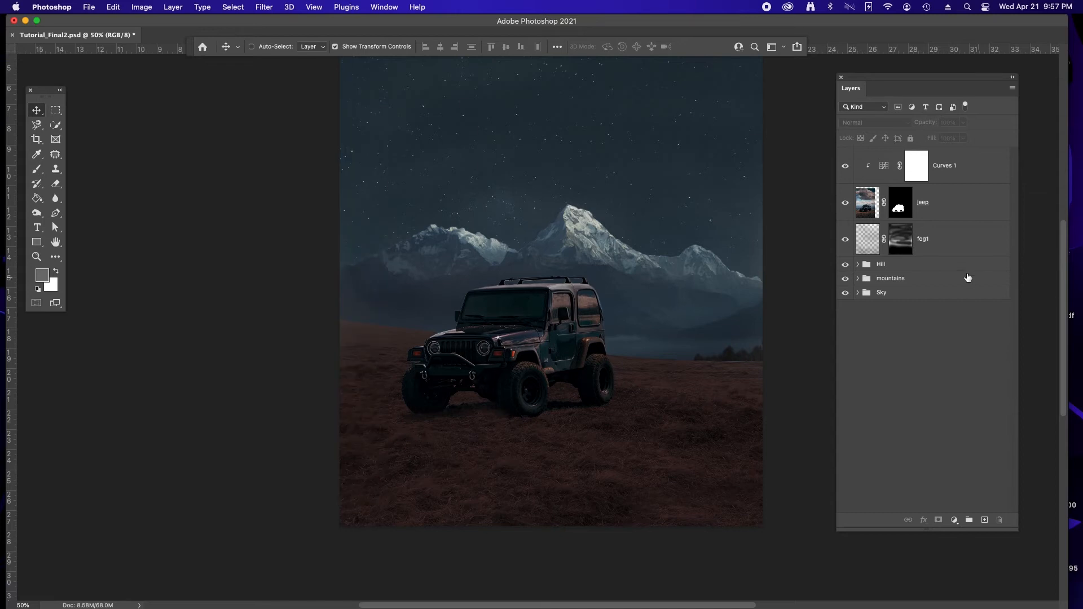
Step: Open the photo of the bright starburst and bring it into the composite as a new layer above the Jeep's Curves adjustment
{"action": "left_click", "coordinate": [979, 201]}
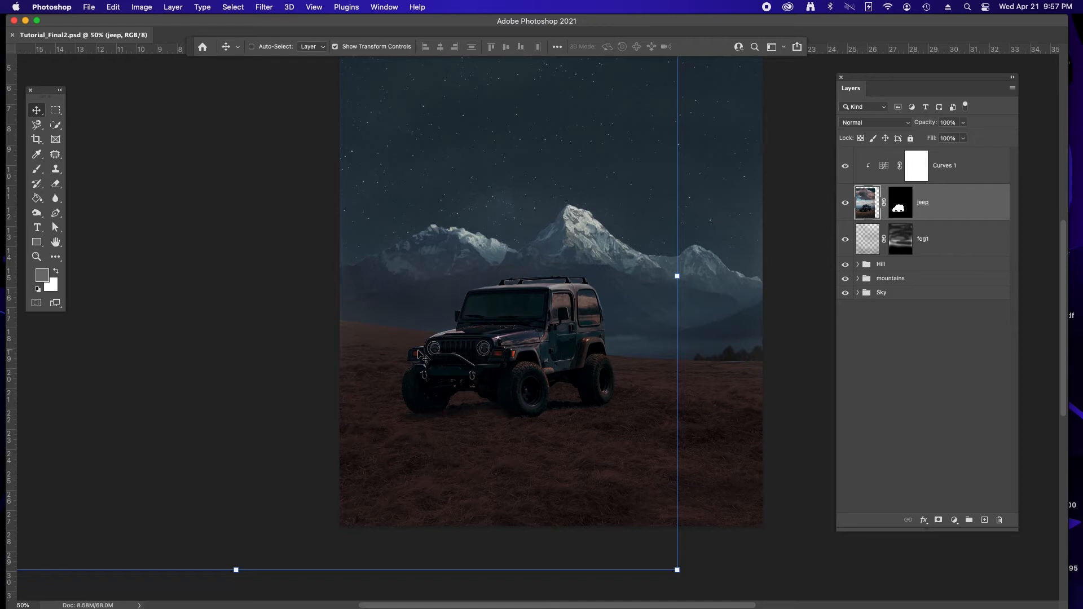
{"action": "left_click", "coordinate": [97, 9]}
{"action": "left_click", "coordinate": [123, 32]}
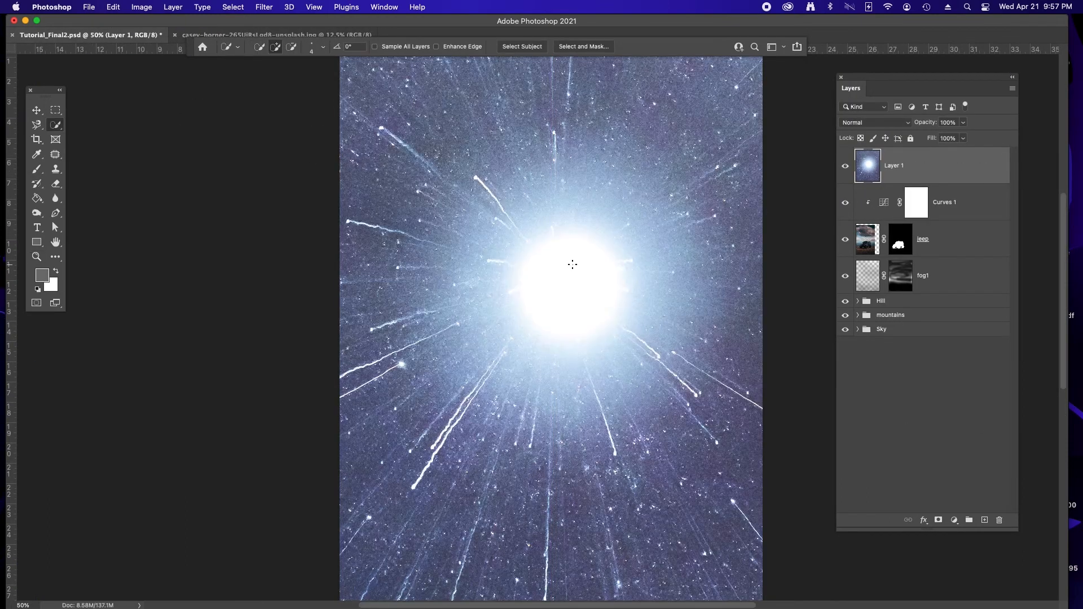
Step: Select the starburst's bright white centre with the Quick Selection tool and mask the layer to it
{"action": "left_click_drag", "start_coordinate": [566, 260], "coordinate": [569, 314]}
{"action": "key", "text": "super+d"}
{"action": "left_click_drag", "start_coordinate": [570, 256], "coordinate": [609, 305]}
{"action": "left_click", "coordinate": [937, 520]}
{"action": "key", "text": "super+z"}
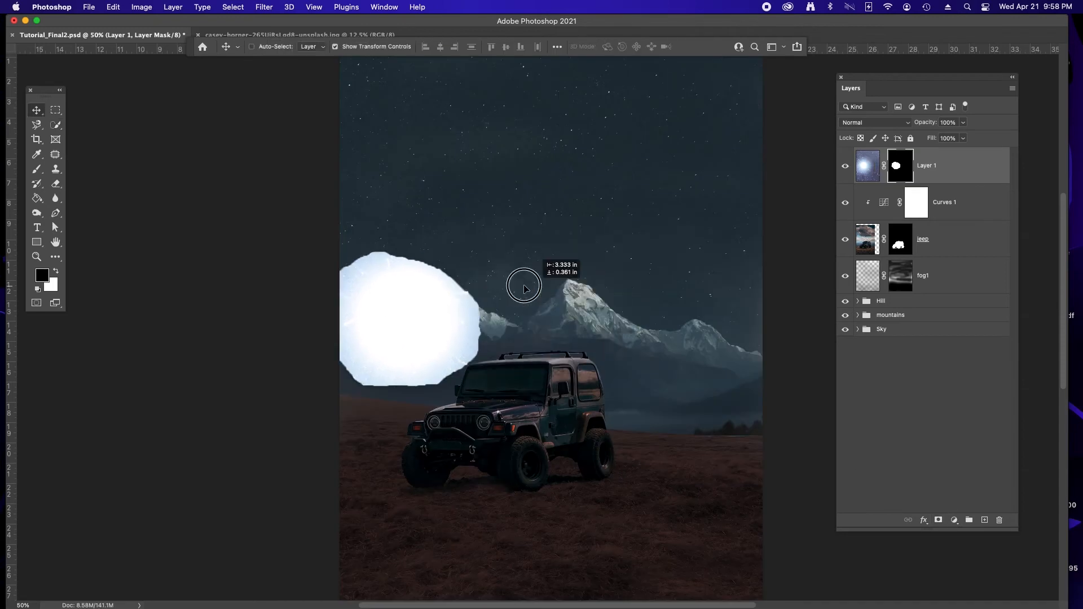
Step: Scale the glowing spot down, place it over the Jeep's headlight beside the front wheel, and name its layer headlight
{"action": "left_click_drag", "start_coordinate": [524, 286], "coordinate": [271, 290]}
{"action": "left_click_drag", "start_coordinate": [779, 285], "coordinate": [375, 300]}
{"action": "left_click_drag", "start_coordinate": [327, 316], "coordinate": [483, 432]}
{"action": "key", "text": "Return"}
{"action": "left_click", "coordinate": [469, 447], "text": "super"}
{"action": "scroll", "coordinate": [660, 334], "scroll_direction": "right", "scroll_amount": 3}
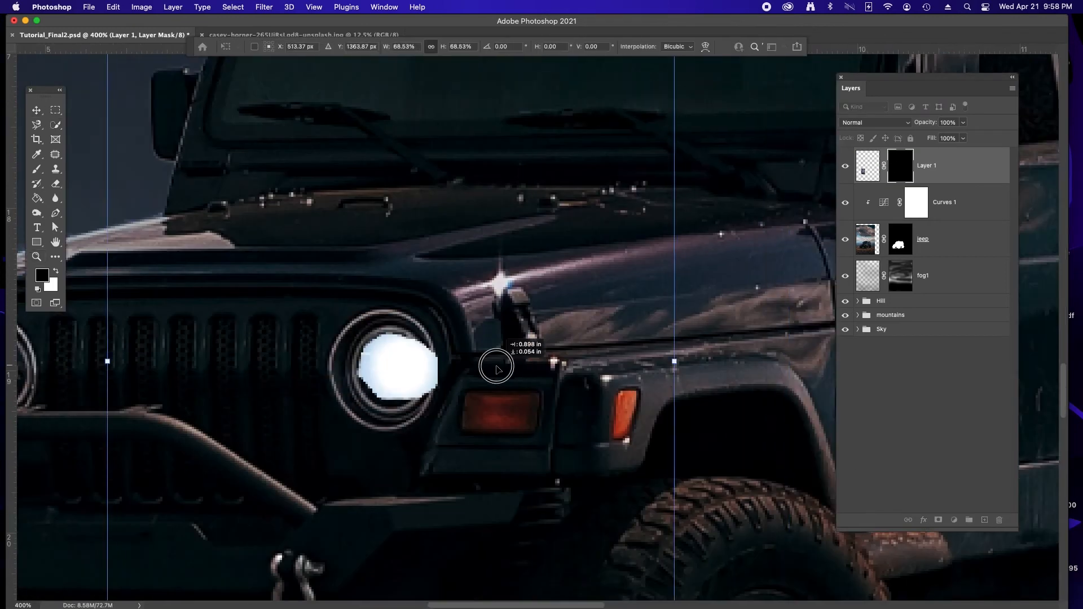
{"action": "double_click", "coordinate": [935, 165]}
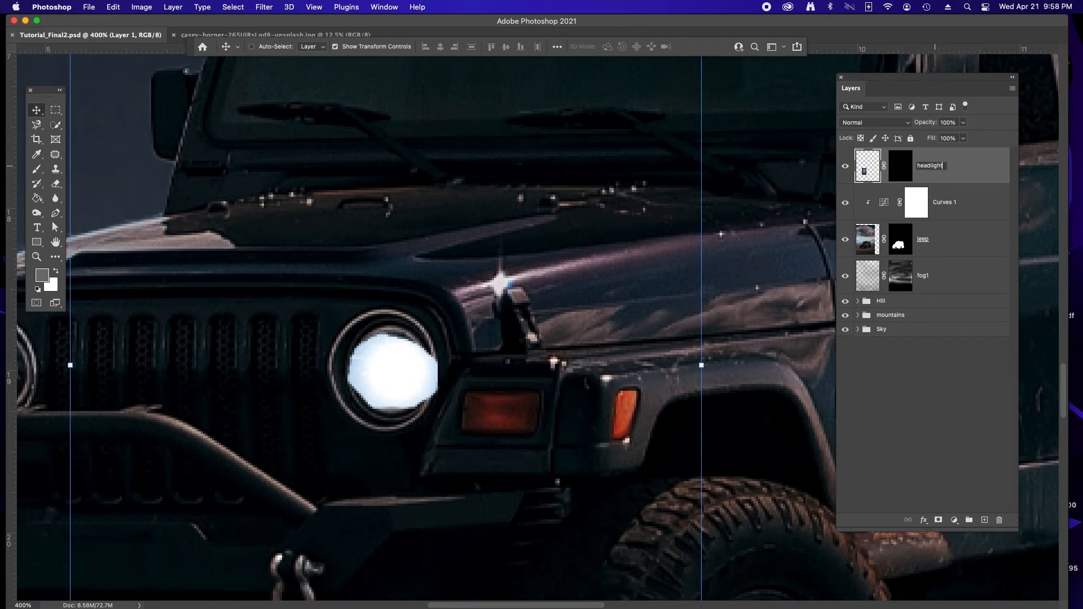
Step: Name the glow layer headlightbase and nudge the glow to centre it inside the headlight's ring
{"action": "type", "text": "headlightbase"}
{"action": "key", "text": "Return"}
{"action": "left_click_drag", "start_coordinate": [397, 374], "coordinate": [391, 376]}
Step: Refine the headlightbase mask with a small soft brush so the glow fills the headlight as a smooth round shape, and save
{"action": "key", "text": "b"}
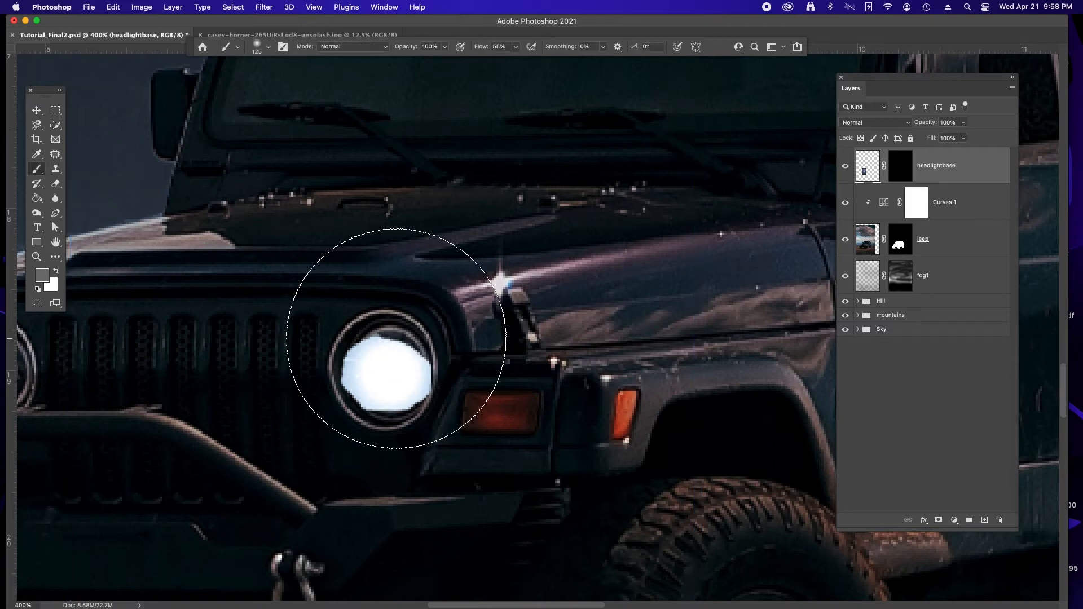
{"action": "key", "text": "bracketleft"}
{"action": "key", "text": "bracketleft"}
{"action": "key", "text": "bracketleft"}
{"action": "key", "text": "bracketleft"}
{"action": "key", "text": "bracketleft"}
{"action": "key", "text": "bracketleft"}
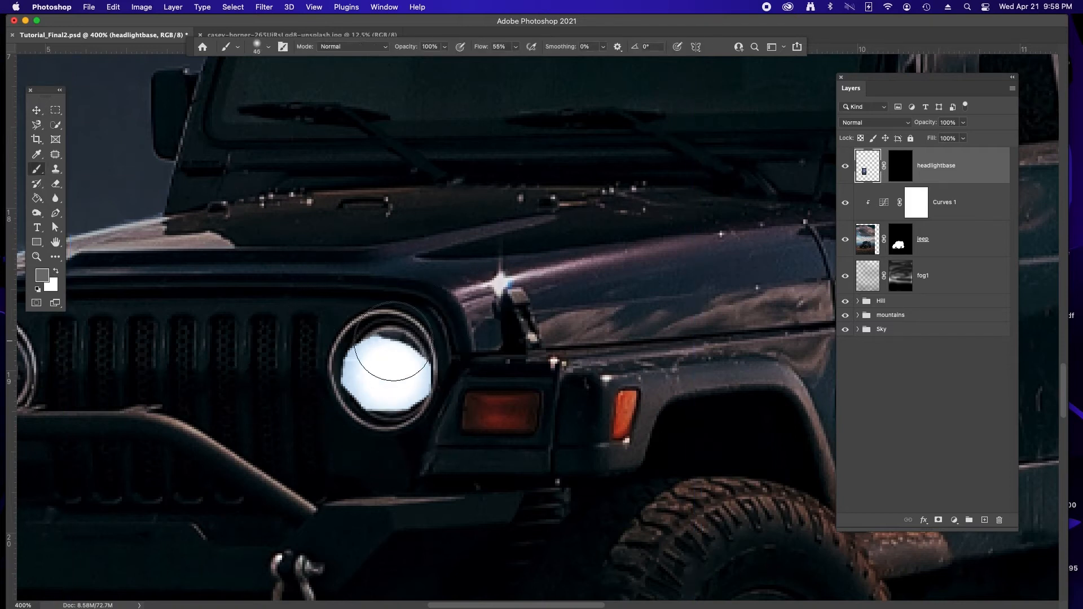
{"action": "left_click", "coordinate": [900, 165]}
{"action": "key", "text": "bracketleft"}
{"action": "key", "text": "bracketleft"}
{"action": "key", "text": "bracketleft"}
{"action": "mouse_move", "coordinate": [429, 361]}
{"action": "left_mouse_down"}
{"action": "mouse_move", "coordinate": [379, 329]}
{"action": "mouse_move", "coordinate": [363, 398]}
{"action": "mouse_move", "coordinate": [406, 346]}
{"action": "mouse_move", "coordinate": [359, 379]}
{"action": "mouse_move", "coordinate": [345, 417]}
{"action": "mouse_move", "coordinate": [340, 406]}
{"action": "left_mouse_up"}
{"action": "key", "text": "x"}
{"action": "key", "text": "x"}
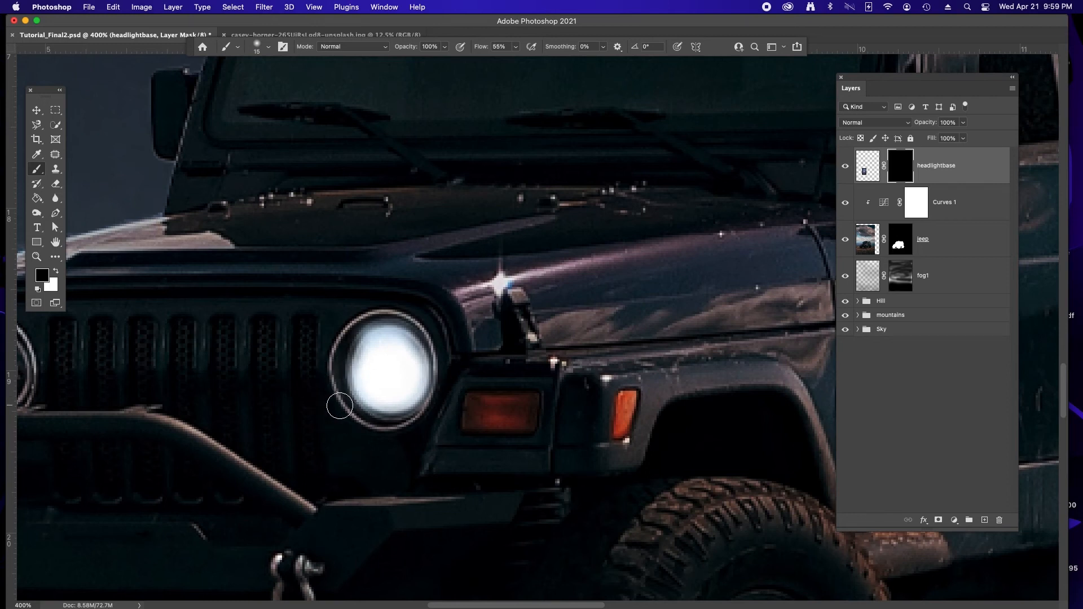
{"action": "mouse_move", "coordinate": [345, 336]}
{"action": "left_mouse_down"}
{"action": "mouse_move", "coordinate": [331, 354]}
{"action": "mouse_move", "coordinate": [369, 347]}
{"action": "mouse_move", "coordinate": [363, 358]}
{"action": "mouse_move", "coordinate": [371, 348]}
{"action": "left_mouse_up"}
{"action": "key", "text": "x"}
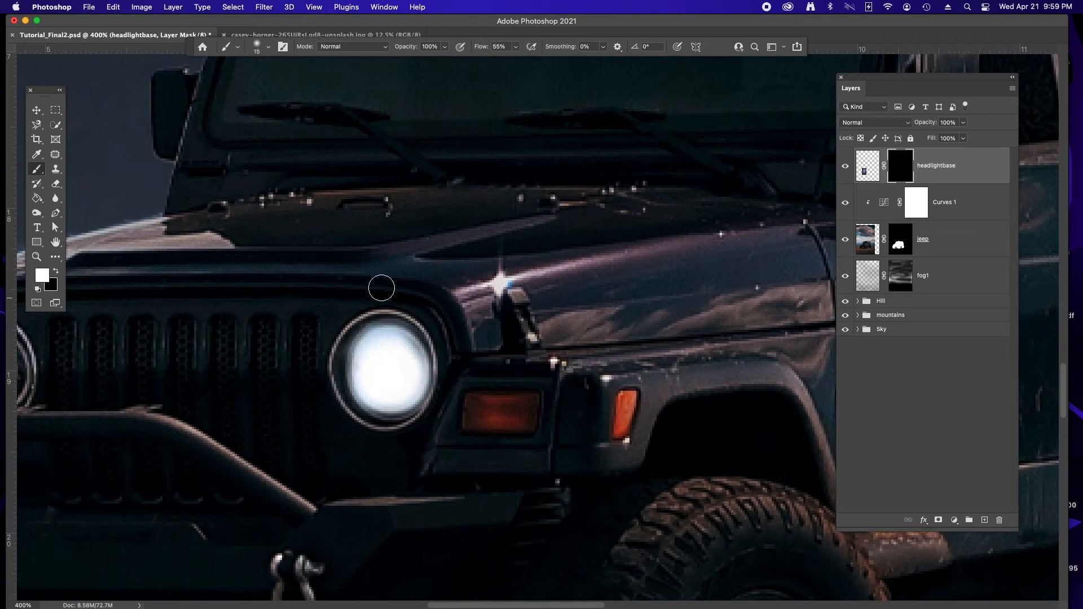
{"action": "left_click", "coordinate": [40, 112]}
{"action": "key", "text": "cmd+s"}
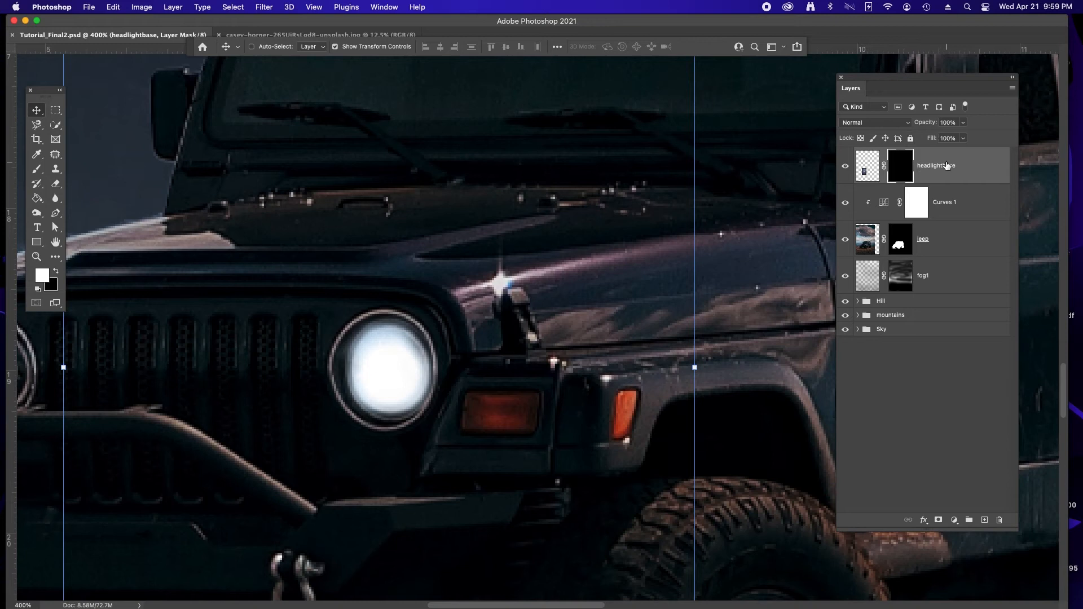
Step: Duplicate the headlightbase layer as headlightbeam and convert the duplicate to a smart object
{"action": "right_click", "coordinate": [943, 169]}
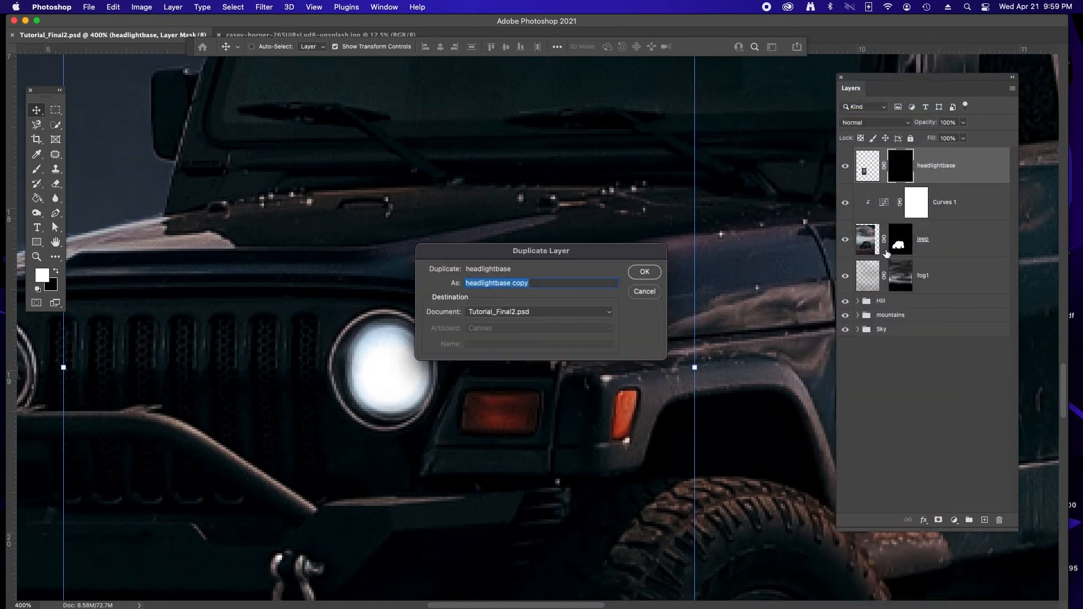
{"action": "key", "text": "Return"}
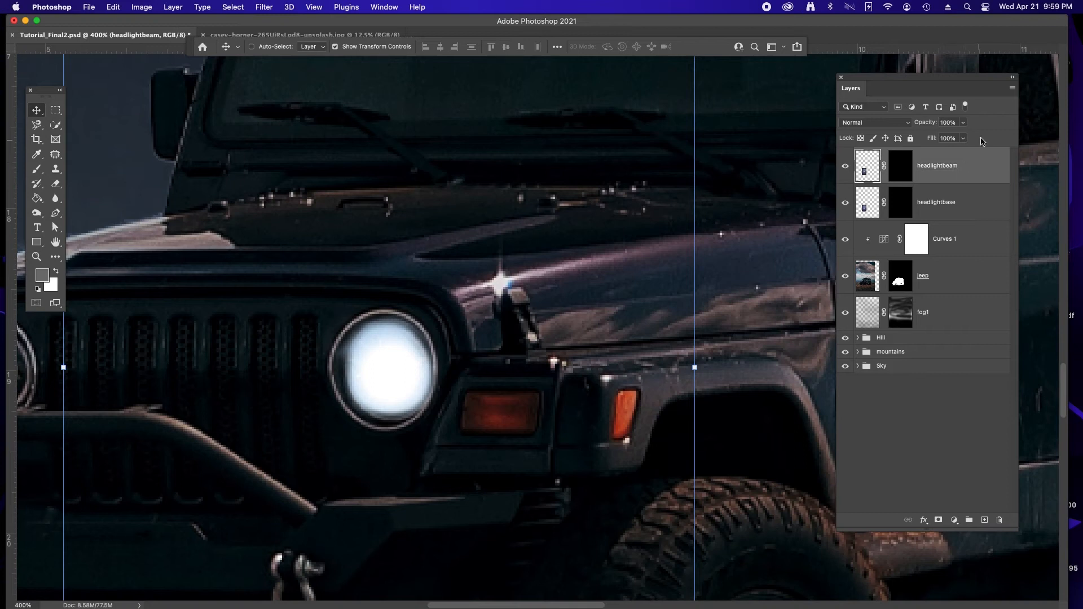
{"action": "right_click", "coordinate": [942, 168]}
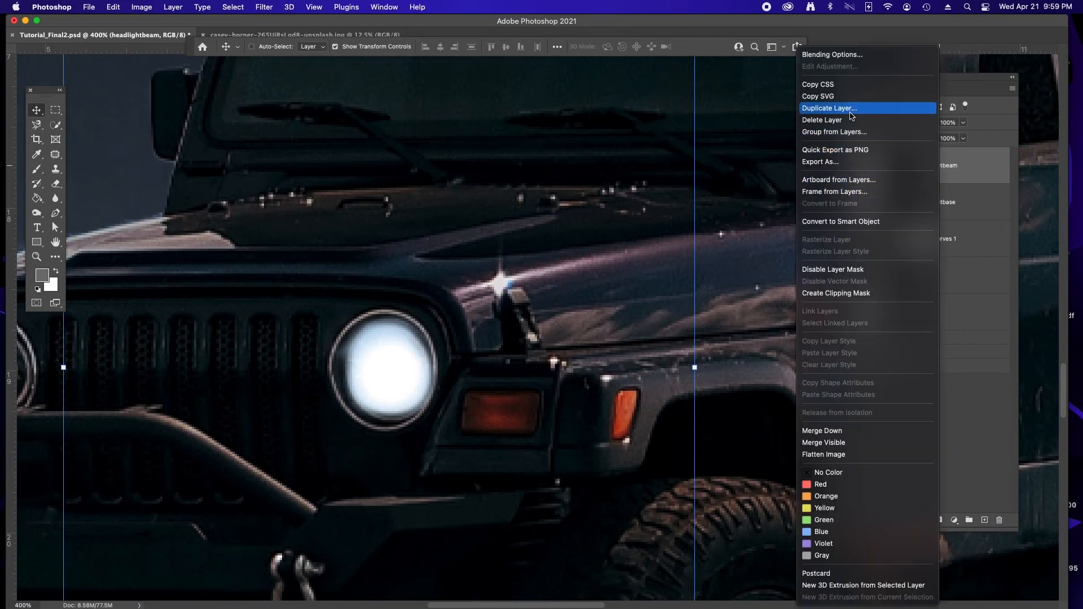
{"action": "left_click", "coordinate": [843, 223]}
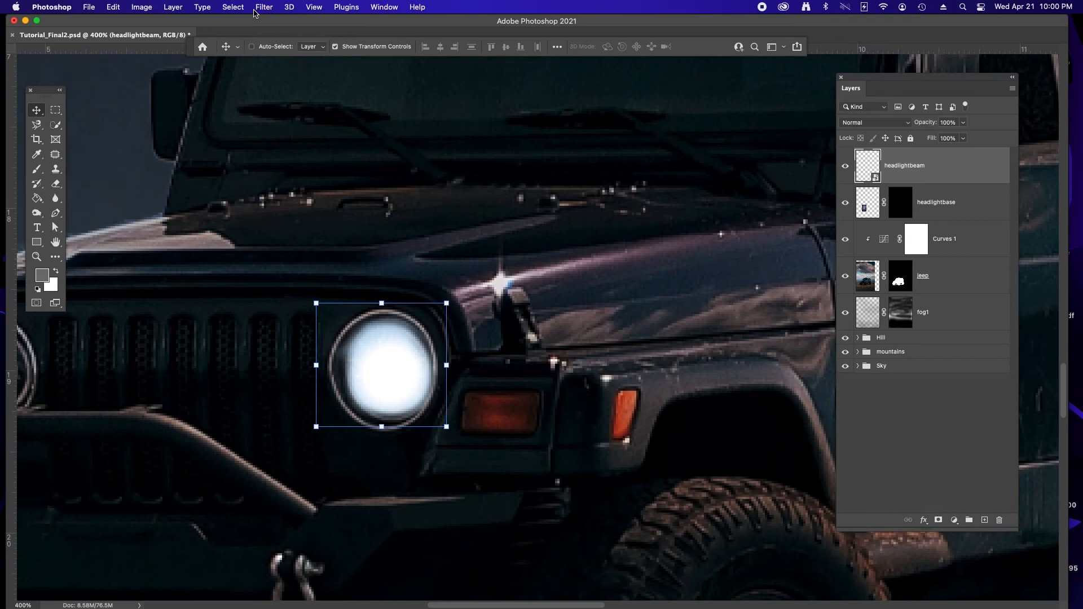
Step: Apply a Motion Blur at a 1° angle to the headlightbeam layer to stretch the glow sideways
{"action": "left_click", "coordinate": [264, 7]}
{"action": "mouse_move", "coordinate": [316, 154]}
{"action": "left_click", "coordinate": [452, 220]}
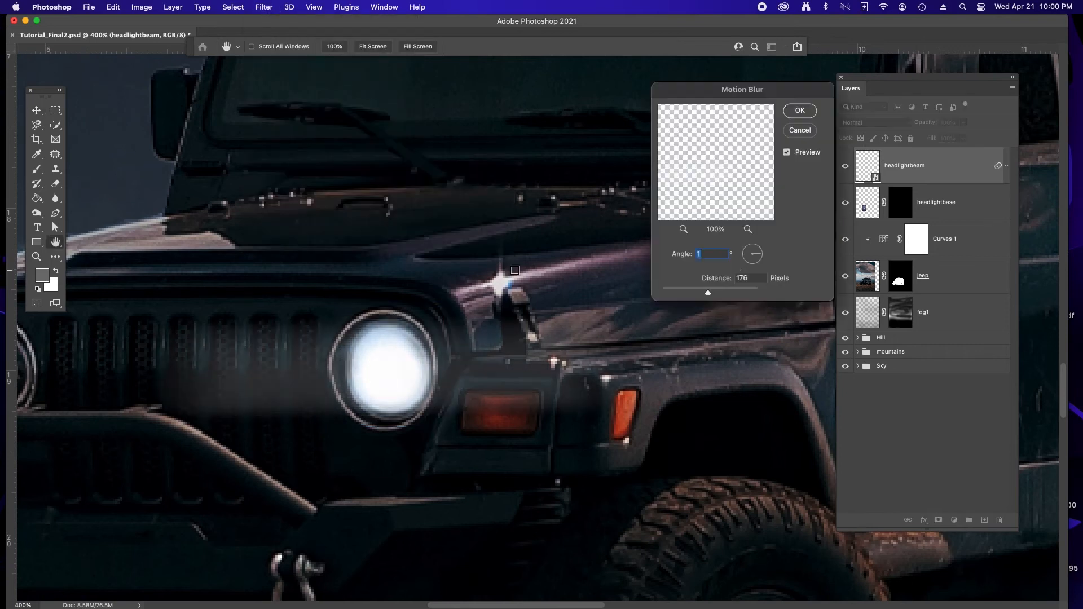
{"action": "left_click_drag", "start_coordinate": [709, 292], "coordinate": [704, 292]}
{"action": "left_click", "coordinate": [799, 111]}
Step: Shift the blurred beam out across the grille, duplicate it, and position the copy to extend the streak from the headlight
{"action": "left_click_drag", "start_coordinate": [480, 375], "coordinate": [224, 374]}
{"action": "scroll", "coordinate": [357, 369], "scroll_direction": "down", "scroll_amount": 4}
{"action": "left_click", "coordinate": [1007, 165]}
{"action": "key", "text": "super+j"}
{"action": "left_click_drag", "start_coordinate": [224, 375], "coordinate": [535, 376]}
{"action": "left_click_drag", "start_coordinate": [535, 375], "coordinate": [361, 363]}
Step: Group the beam layers and name the group headlightbeams
{"action": "right_click", "coordinate": [910, 165]}
{"action": "left_click", "coordinate": [959, 156]}
{"action": "left_click", "coordinate": [904, 239], "text": "shift"}
{"action": "key", "text": "super+g"}
{"action": "double_click", "coordinate": [885, 154]}
{"action": "type", "text": "headlightbea"}
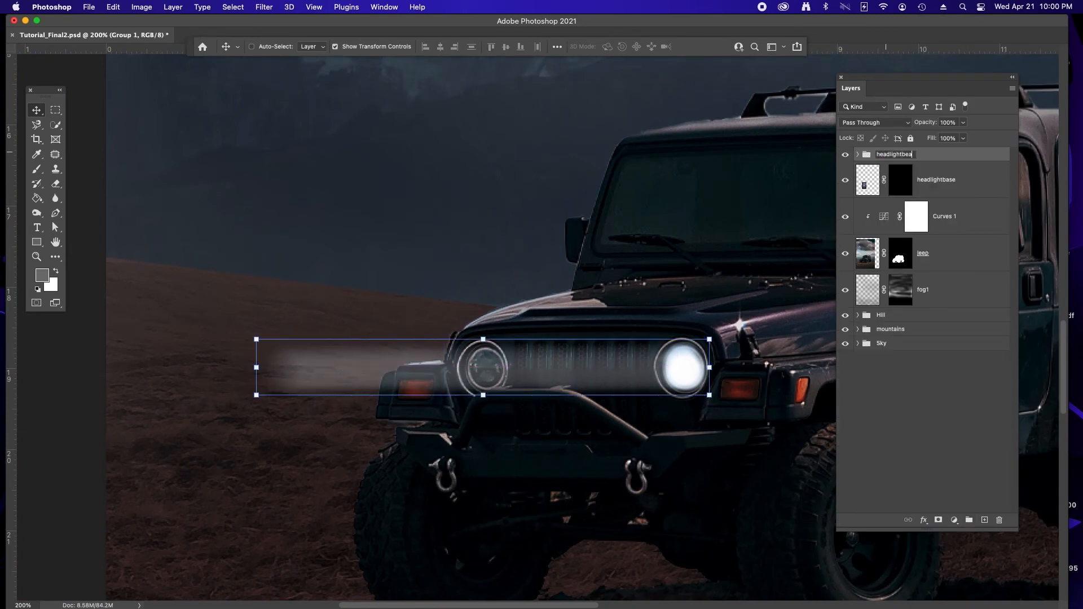
{"action": "type", "text": "ms"}
{"action": "key", "text": "Return"}
Step: Convert the headlightbeams group to a smart object
{"action": "left_click", "coordinate": [857, 155]}
{"action": "left_click", "coordinate": [939, 173]}
{"action": "left_click", "coordinate": [857, 155]}
{"action": "right_click", "coordinate": [890, 155]}
{"action": "left_click", "coordinate": [928, 226]}
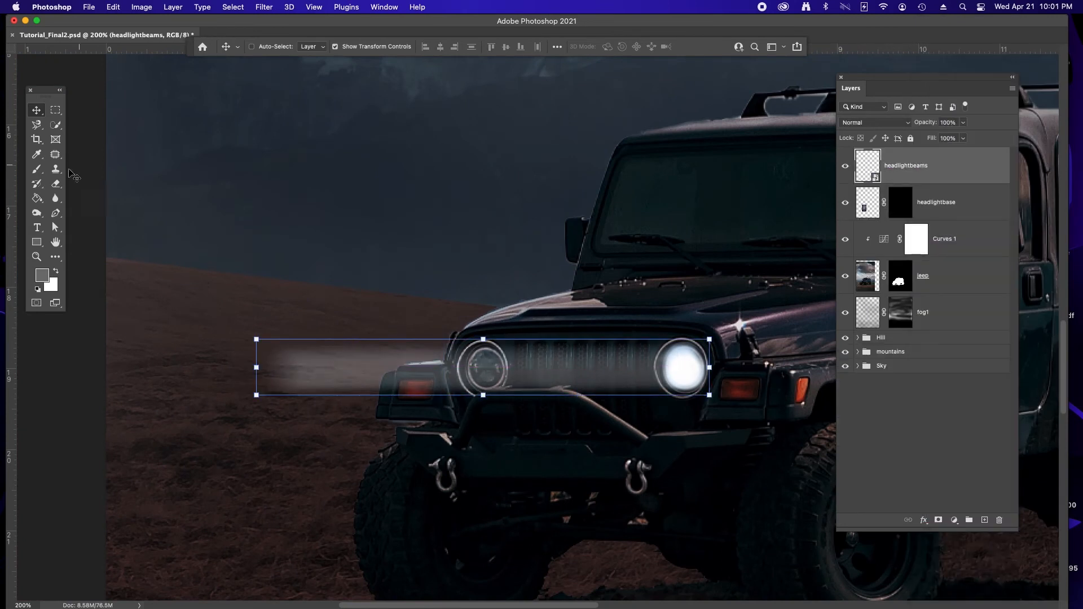
Step: Apply a blur filter to the headlightbeams smart object to soften the streak's edges
{"action": "left_click", "coordinate": [264, 7]}
{"action": "mouse_move", "coordinate": [268, 151]}
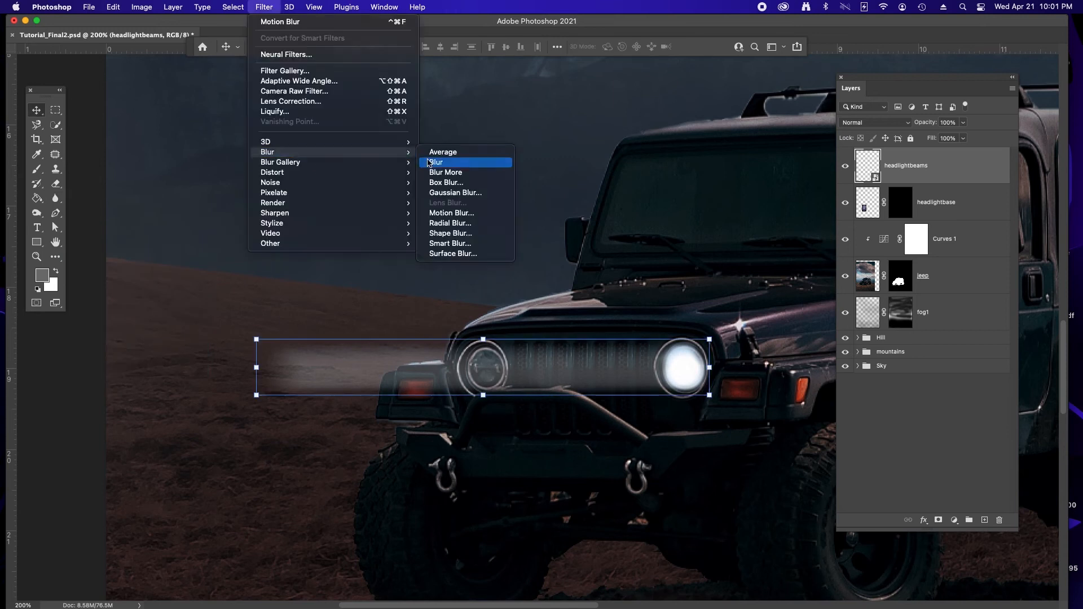
{"action": "left_click", "coordinate": [453, 253]}
{"action": "left_click_drag", "start_coordinate": [485, 340], "coordinate": [504, 344]}
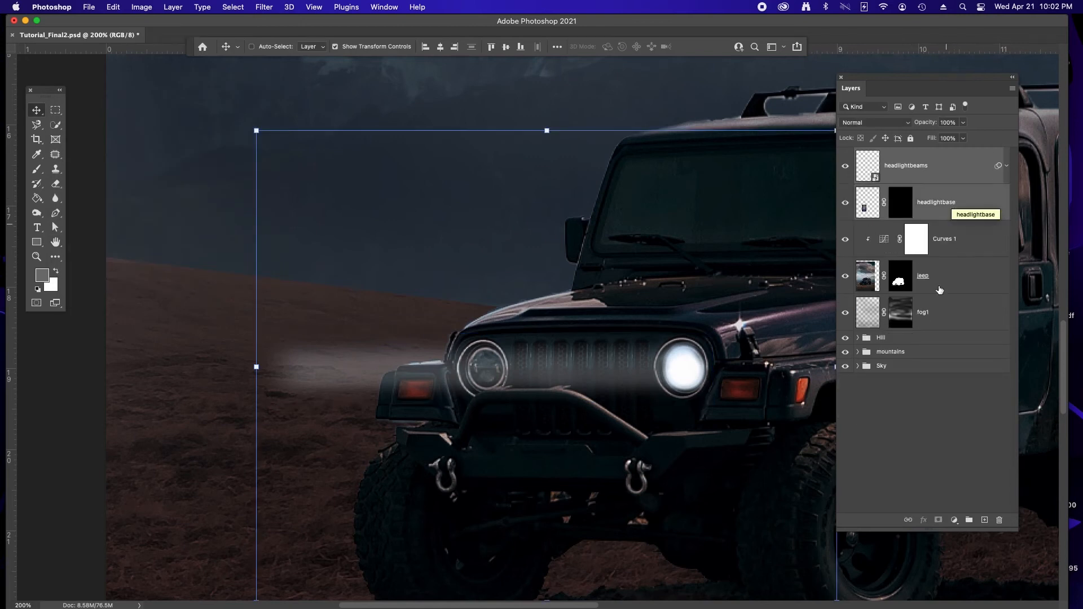
Step: Group the headlightbeams and headlightbase layers as headlightright, then duplicate the group and name the copy headlightleft
{"action": "type", "text": "headlightright"}
{"action": "key", "text": "Return"}
{"action": "key", "text": "super+j"}
{"action": "double_click", "coordinate": [924, 155]}
{"action": "type", "text": "headlightle"}
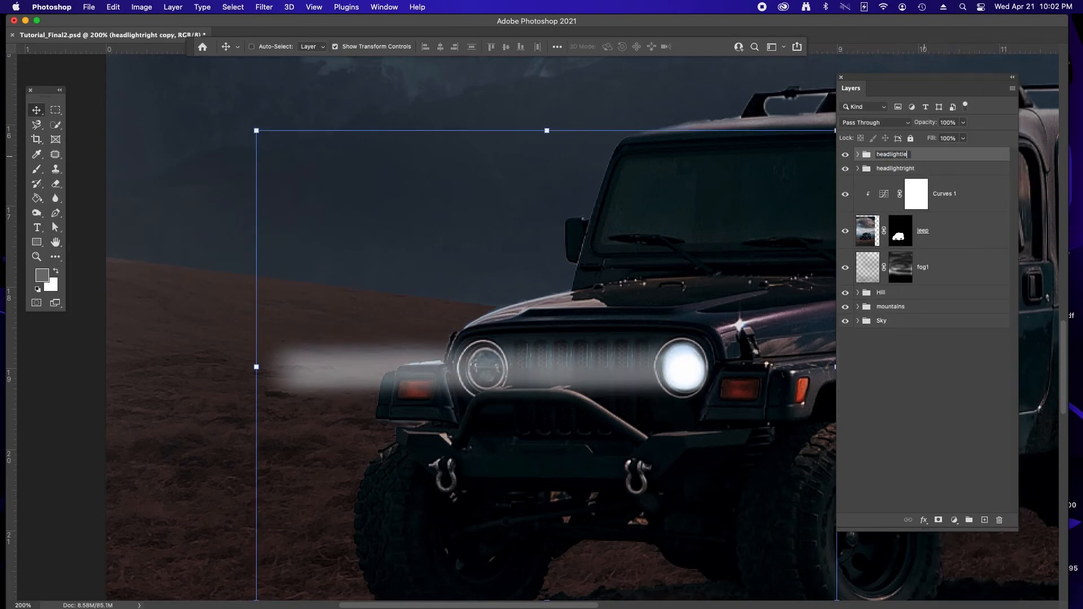
{"action": "type", "text": "ft"}
{"action": "key", "text": "Return"}
{"action": "key", "text": "super+minus"}
{"action": "key", "text": "super+minus"}
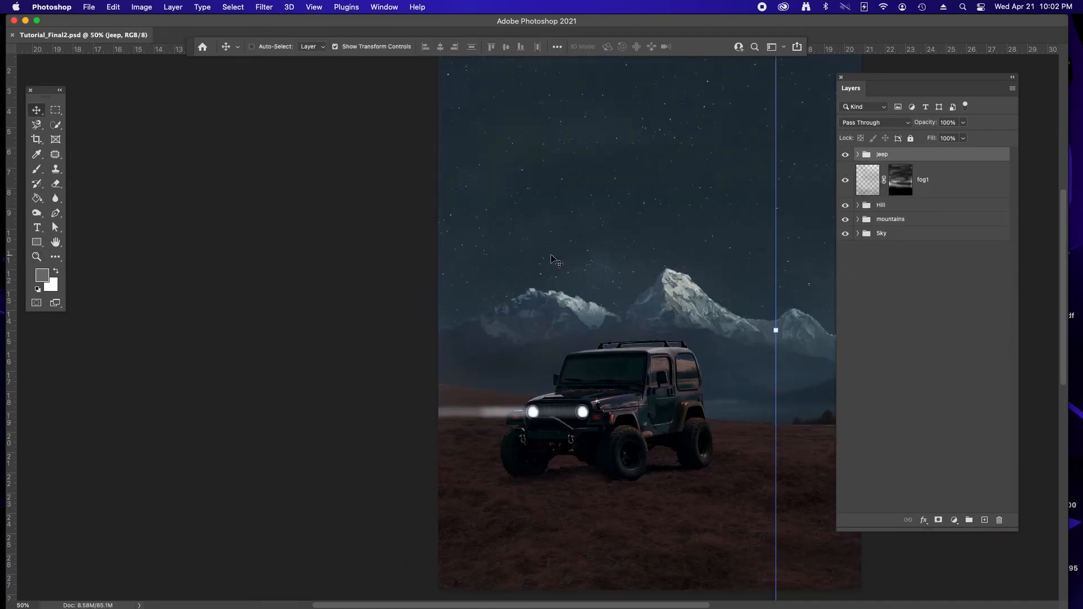
Step: Paint black on the jeep layer's mask with a small brush to clean the edges around the roof rack
{"action": "key", "text": "b"}
{"action": "scroll", "coordinate": [699, 307], "scroll_direction": "up", "scroll_amount": 6}
{"action": "key", "text": "x"}
{"action": "key", "text": "bracketleft"}
{"action": "key", "text": "bracketleft"}
{"action": "key", "text": "bracketleft"}
{"action": "key", "text": "bracketleft"}
{"action": "key", "text": "bracketleft"}
{"action": "mouse_move", "coordinate": [107, 303]}
{"action": "left_mouse_down"}
{"action": "mouse_move", "coordinate": [468, 299]}
{"action": "mouse_move", "coordinate": [581, 321]}
{"action": "mouse_move", "coordinate": [719, 314]}
{"action": "left_mouse_up"}
{"action": "left_click", "coordinate": [640, 326]}
Step: Add a new layer above the jeep group and stamp grey fog over the Jeep with the fog brush
{"action": "key", "text": "z"}
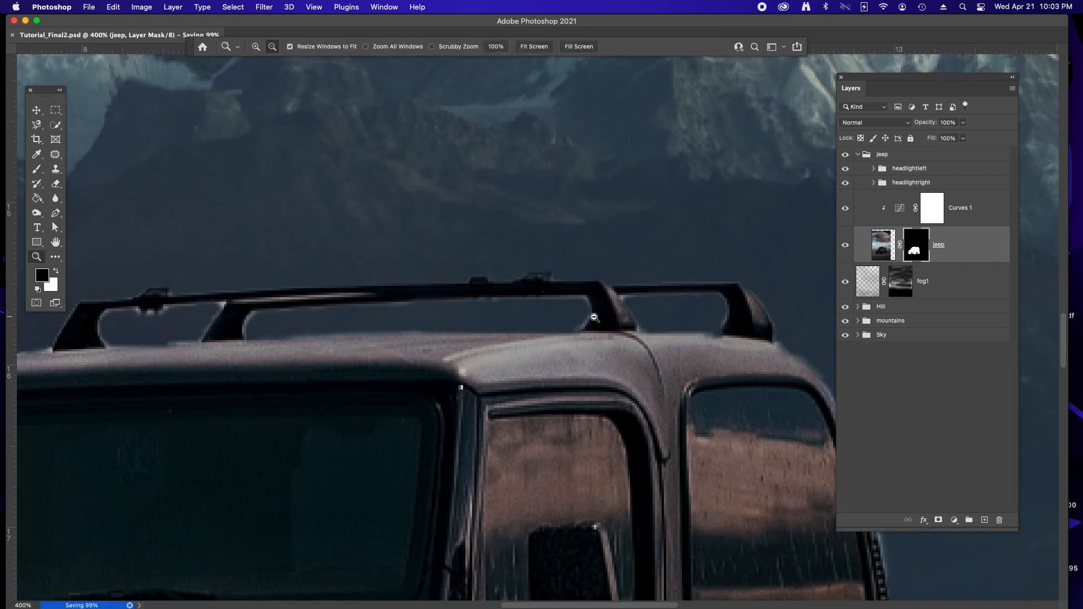
{"action": "left_click", "coordinate": [593, 317], "text": "alt"}
{"action": "left_click", "coordinate": [593, 317], "text": "alt"}
{"action": "left_click", "coordinate": [593, 317], "text": "alt"}
{"action": "left_click", "coordinate": [594, 317], "text": "alt"}
{"action": "left_click", "coordinate": [858, 154]}
{"action": "left_click", "coordinate": [448, 374], "text": "alt"}
{"action": "key", "text": "h"}
{"action": "left_click", "coordinate": [984, 520]}
{"action": "key", "text": "b"}
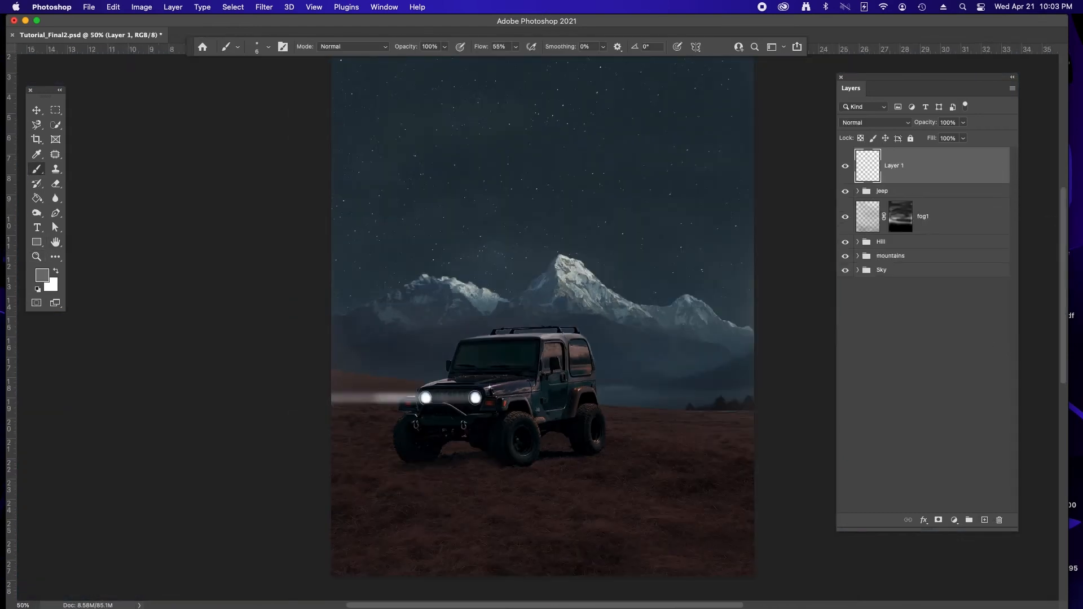
{"action": "left_click", "coordinate": [496, 370]}
{"action": "left_click", "coordinate": [495, 370]}
{"action": "left_click", "coordinate": [495, 371]}
{"action": "key", "text": "v"}
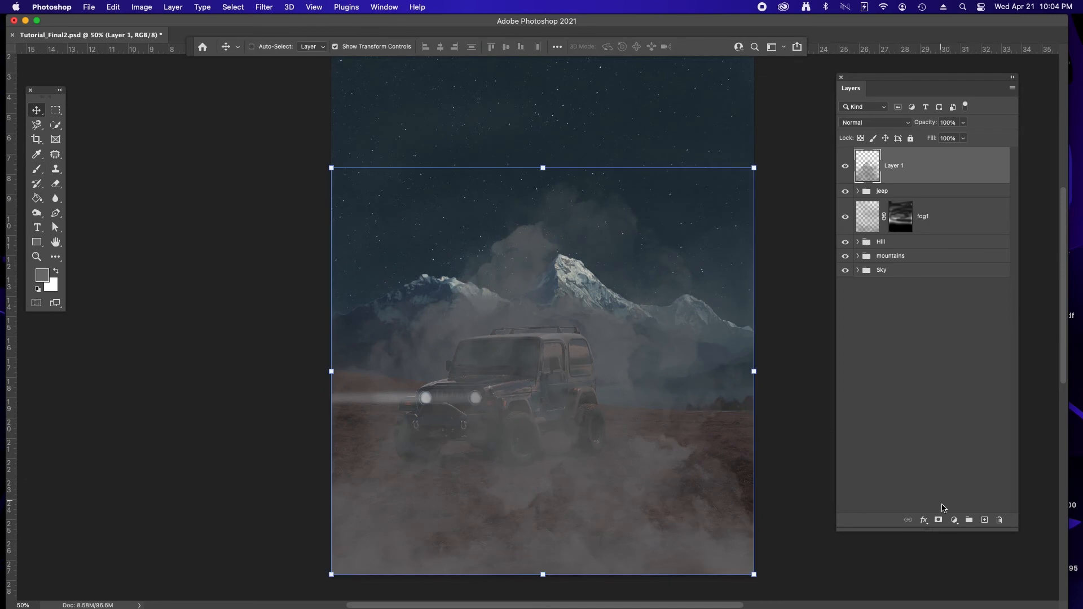
Step: Add a mask to the fog layer and paint out the fog over the mountains and foreground with a soft brush
{"action": "left_click", "coordinate": [938, 520]}
{"action": "key", "text": "b"}
{"action": "key", "text": "shift+comma"}
{"action": "key", "text": "bracketleft"}
{"action": "key", "text": "bracketleft"}
{"action": "key", "text": "bracketleft"}
{"action": "key", "text": "bracketleft"}
{"action": "key", "text": "bracketleft"}
{"action": "key", "text": "bracketleft"}
{"action": "mouse_move", "coordinate": [542, 243]}
{"action": "left_mouse_down"}
{"action": "mouse_move", "coordinate": [580, 222]}
{"action": "mouse_move", "coordinate": [459, 194]}
{"action": "left_mouse_up"}
{"action": "key", "text": "bracketleft"}
{"action": "key", "text": "bracketleft"}
{"action": "key", "text": "bracketleft"}
{"action": "left_click_drag", "start_coordinate": [349, 536], "coordinate": [733, 541]}
{"action": "mouse_move", "coordinate": [398, 381]}
{"action": "left_mouse_down"}
{"action": "mouse_move", "coordinate": [485, 318]}
{"action": "mouse_move", "coordinate": [694, 365]}
{"action": "left_mouse_up"}
{"action": "key", "text": "ctrl+z"}
Step: Thin and restore the fog around the Jeep's body and wheels on the mask, using brush opacities of 60% and 40%
{"action": "key", "text": "6"}
{"action": "mouse_move", "coordinate": [727, 485]}
{"action": "left_mouse_down"}
{"action": "mouse_move", "coordinate": [431, 474]}
{"action": "mouse_move", "coordinate": [660, 469]}
{"action": "left_mouse_up"}
{"action": "key", "text": "4"}
{"action": "mouse_move", "coordinate": [620, 375]}
{"action": "left_mouse_down"}
{"action": "mouse_move", "coordinate": [418, 317]}
{"action": "mouse_move", "coordinate": [389, 452]}
{"action": "left_mouse_up"}
{"action": "key", "text": "x"}
{"action": "left_click_drag", "start_coordinate": [409, 456], "coordinate": [577, 466]}
{"action": "key", "text": "x"}
{"action": "left_click_drag", "start_coordinate": [522, 445], "coordinate": [440, 409]}
{"action": "left_click_drag", "start_coordinate": [578, 440], "coordinate": [620, 440]}
{"action": "key", "text": "x"}
{"action": "left_click_drag", "start_coordinate": [590, 322], "coordinate": [423, 327]}
{"action": "key", "text": "x"}
Step: Save the document and name the new fog layer fog2
{"action": "key", "text": "super+s"}
{"action": "double_click", "coordinate": [926, 164]}
{"action": "type", "text": "fog2"}
{"action": "key", "text": "Return"}
{"action": "key", "text": "v"}
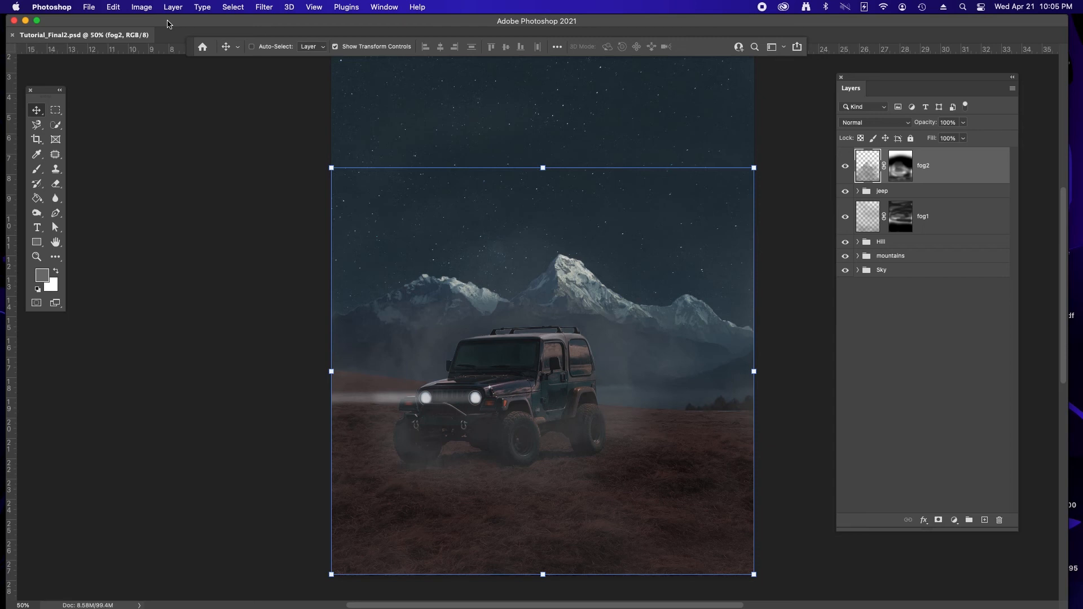
Step: Open the photo of the hiker on a rock, bring it in as a layer above fog2, and scale it down over the scene
{"action": "left_click", "coordinate": [88, 7]}
{"action": "left_click", "coordinate": [101, 39]}
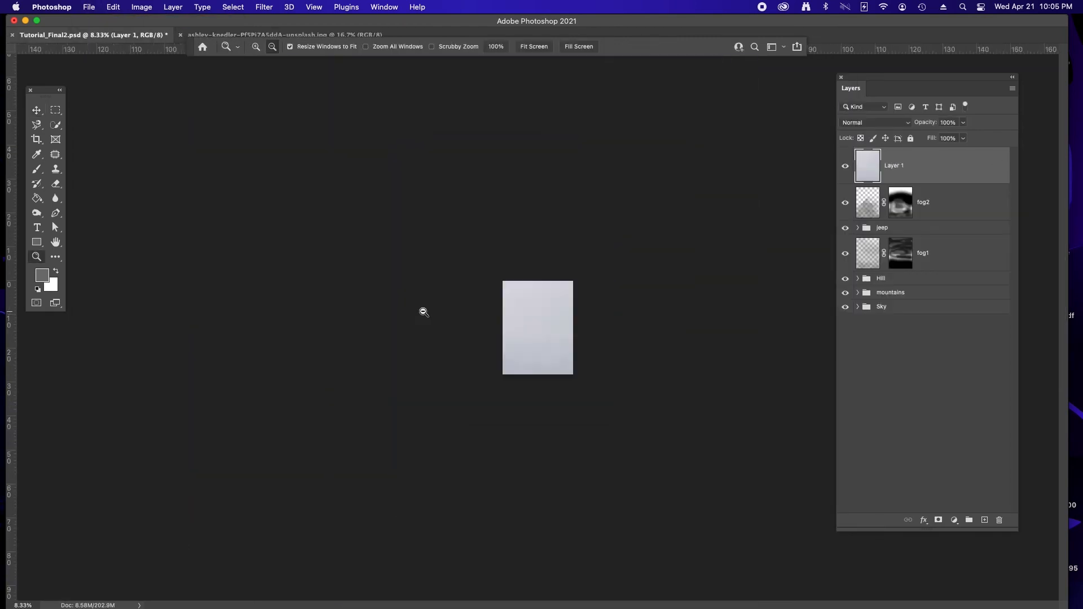
{"action": "left_click", "coordinate": [424, 312], "text": "alt"}
{"action": "key", "text": "super+t"}
{"action": "left_click_drag", "start_coordinate": [560, 409], "coordinate": [461, 342]}
{"action": "left_click_drag", "start_coordinate": [438, 318], "coordinate": [560, 312]}
{"action": "key", "text": "Return"}
Step: Select the hiker and rock with the Quick Selection tool and mask the layer to that selection
{"action": "key", "text": "super+plus"}
{"action": "key", "text": "super+plus"}
{"action": "key", "text": "super+plus"}
{"action": "key", "text": "super+plus"}
{"action": "key", "text": "super+plus"}
{"action": "key", "text": "super+plus"}
{"action": "key", "text": "super+plus"}
{"action": "scroll", "coordinate": [544, 180], "scroll_direction": "up", "scroll_amount": 1}
{"action": "key", "text": "v"}
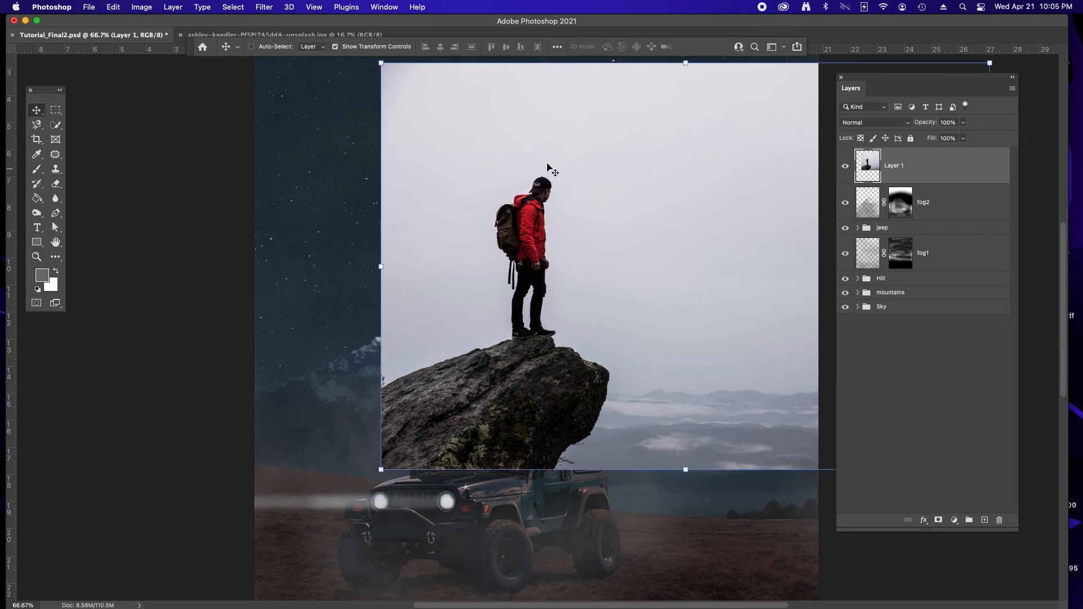
{"action": "left_click", "coordinate": [55, 125]}
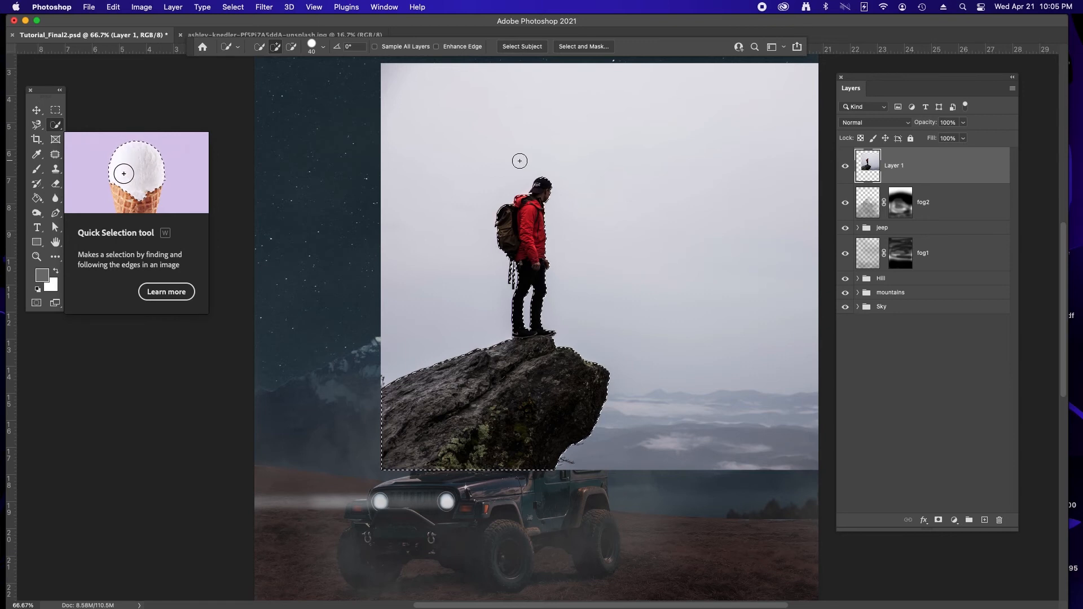
{"action": "key", "text": "bracketleft"}
{"action": "key", "text": "bracketleft"}
{"action": "key", "text": "bracketleft"}
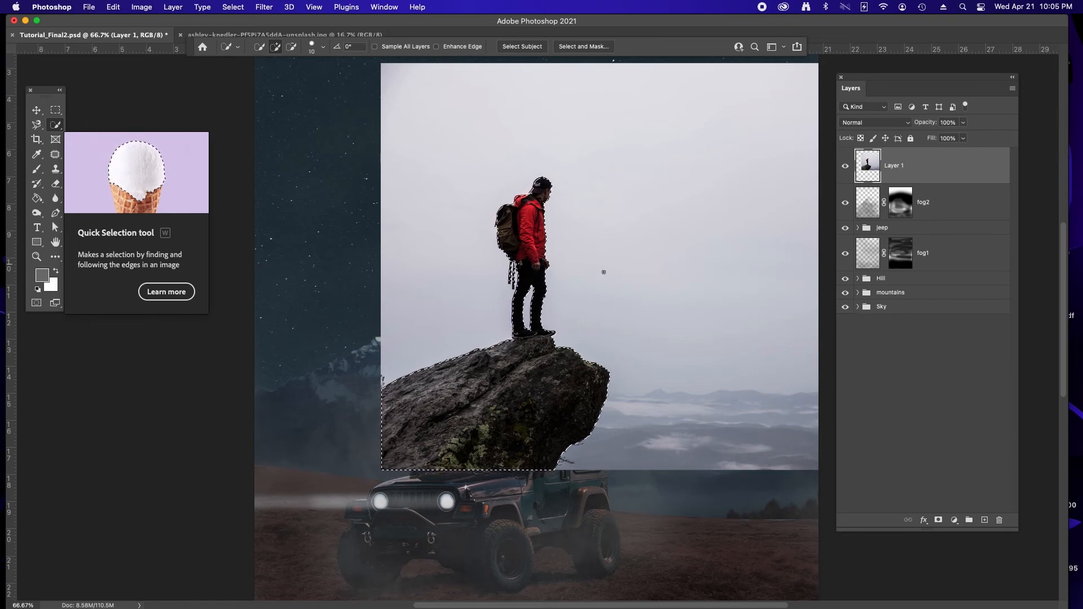
{"action": "left_click", "coordinate": [938, 520]}
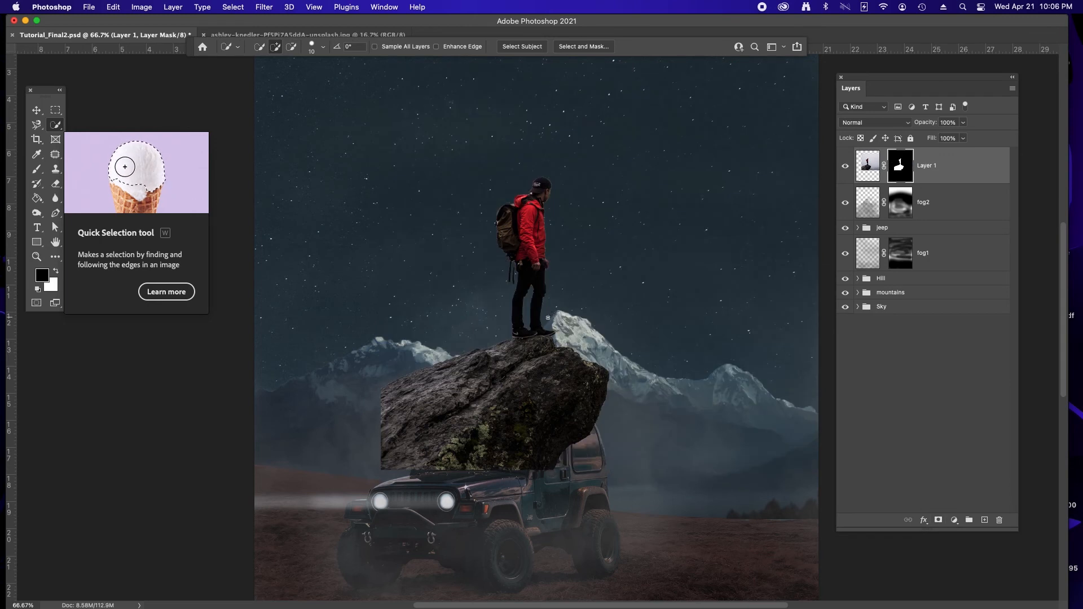
Step: Move the hiker down so his feet rest on the Jeep's roof and paint the rock out of the layer mask
{"action": "key", "text": "v"}
{"action": "left_click_drag", "start_coordinate": [528, 296], "coordinate": [503, 374]}
{"action": "key", "text": "z"}
{"action": "left_click", "coordinate": [522, 426]}
{"action": "left_click", "coordinate": [490, 449]}
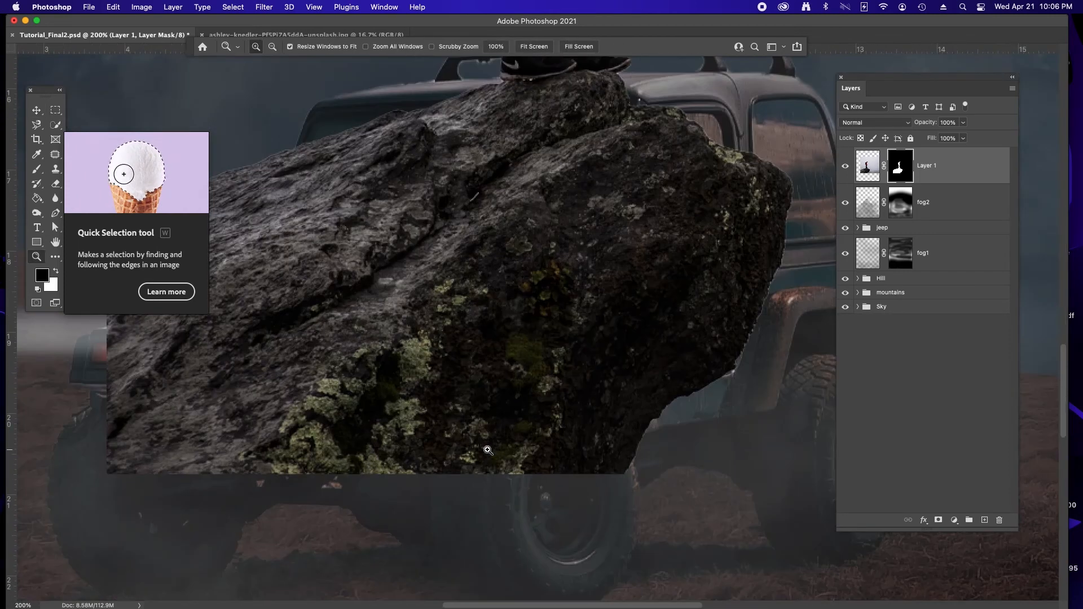
{"action": "key", "text": "b"}
{"action": "mouse_move", "coordinate": [133, 236]}
{"action": "left_mouse_down"}
{"action": "mouse_move", "coordinate": [725, 278]}
{"action": "mouse_move", "coordinate": [675, 200]}
{"action": "mouse_move", "coordinate": [285, 319]}
{"action": "left_mouse_up"}
{"action": "scroll", "coordinate": [434, 387], "scroll_direction": "up", "scroll_amount": 10}
{"action": "key", "text": "bracketleft"}
{"action": "key", "text": "bracketleft"}
{"action": "key", "text": "bracketleft"}
{"action": "key", "text": "bracketleft"}
{"action": "key", "text": "bracketleft"}
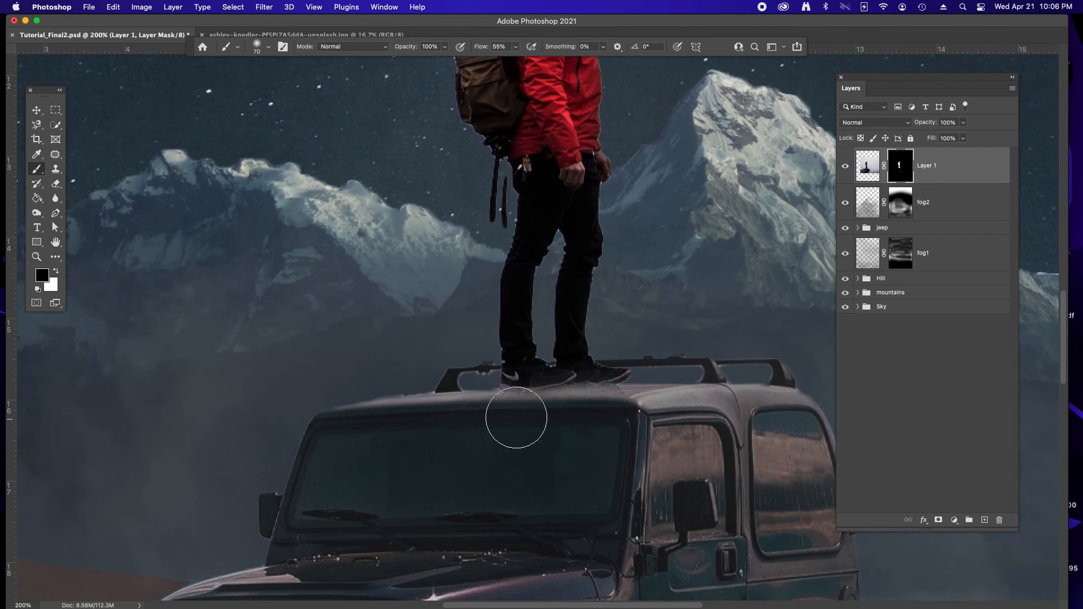
Step: Restore the area around the backpack's hanging straps on the hiker's mask with a very small white brush
{"action": "key", "text": "z"}
{"action": "left_click", "coordinate": [584, 396]}
{"action": "key", "text": "b"}
{"action": "key", "text": "bracketleft"}
{"action": "key", "text": "bracketleft"}
{"action": "key", "text": "bracketleft"}
{"action": "key", "text": "bracketleft"}
{"action": "key", "text": "bracketleft"}
{"action": "key", "text": "bracketleft"}
{"action": "key", "text": "bracketleft"}
{"action": "key", "text": "bracketleft"}
{"action": "key", "text": "bracketleft"}
{"action": "scroll", "coordinate": [486, 401], "scroll_direction": "up", "scroll_amount": 10}
{"action": "key", "text": "bracketleft"}
{"action": "key", "text": "bracketleft"}
{"action": "key", "text": "bracketleft"}
{"action": "key", "text": "bracketleft"}
{"action": "key", "text": "bracketleft"}
{"action": "key", "text": "x"}
{"action": "left_click_drag", "start_coordinate": [339, 342], "coordinate": [335, 310]}
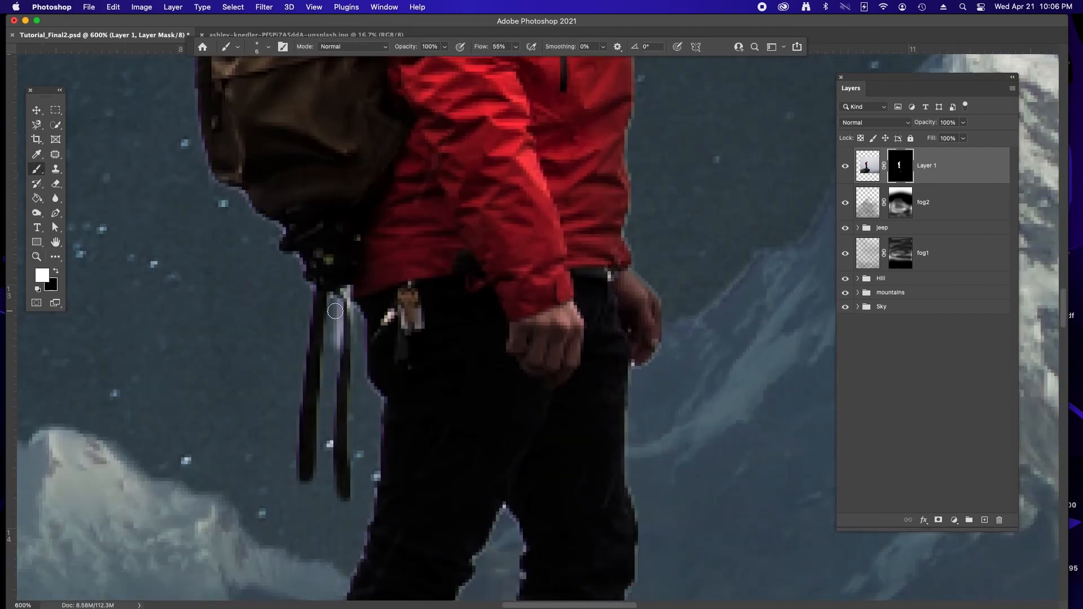
Step: Clean the light fringe from the mask along the front of the hiker's jacket, hand and trousers with a 4 px black brush
{"action": "key", "text": "x"}
{"action": "scroll", "coordinate": [335, 311], "scroll_direction": "up", "scroll_amount": 10}
{"action": "key", "text": "bracketleft"}
{"action": "key", "text": "bracketleft"}
{"action": "key", "text": "bracketleft"}
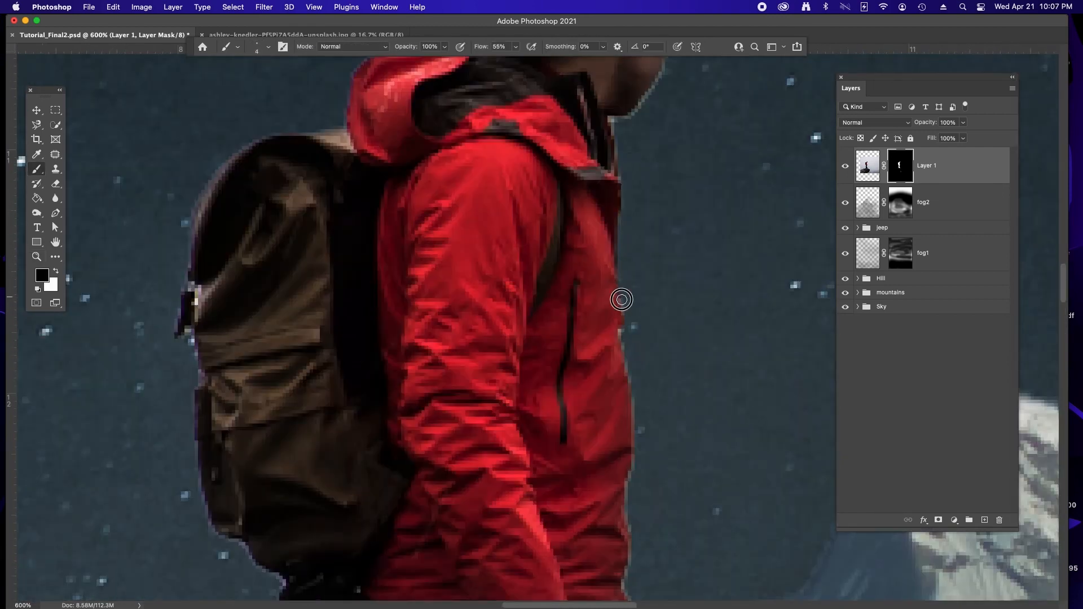
{"action": "scroll", "coordinate": [632, 378], "scroll_direction": "down", "scroll_amount": 5}
{"action": "scroll", "coordinate": [630, 361], "scroll_direction": "down", "scroll_amount": 5}
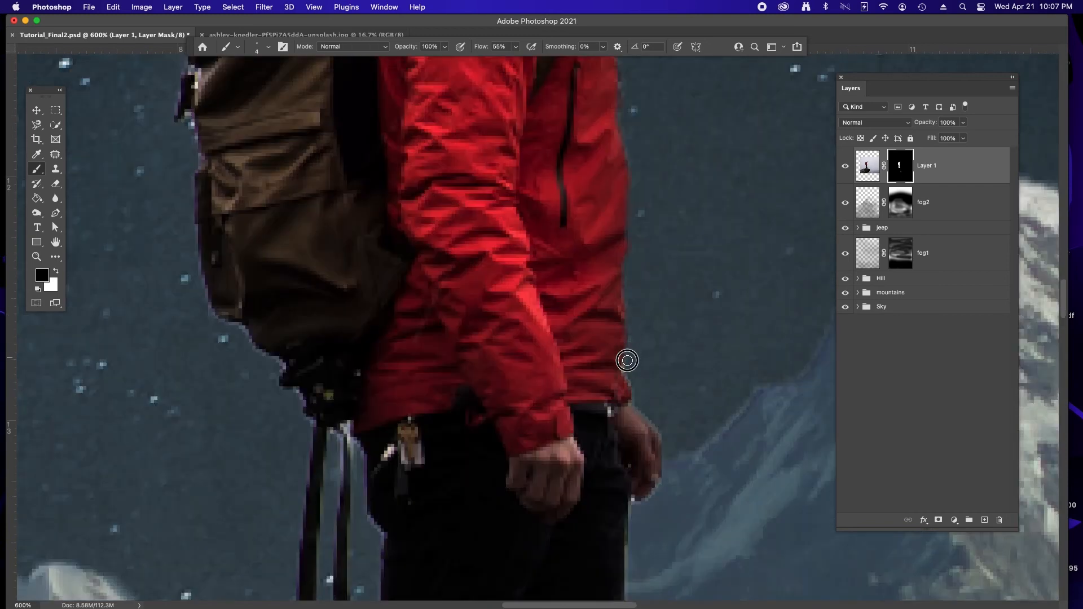
{"action": "scroll", "coordinate": [628, 282], "scroll_direction": "down", "scroll_amount": 5}
{"action": "mouse_move", "coordinate": [658, 176]}
{"action": "left_mouse_down"}
{"action": "mouse_move", "coordinate": [625, 218]}
{"action": "mouse_move", "coordinate": [625, 264]}
{"action": "left_mouse_up"}
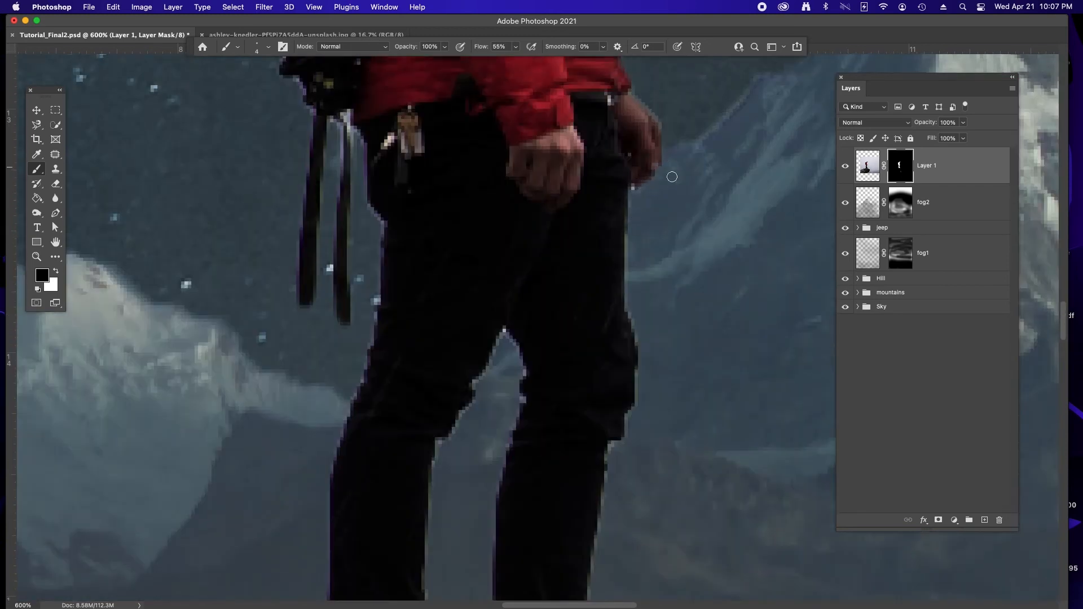
{"action": "scroll", "coordinate": [640, 378], "scroll_direction": "down", "scroll_amount": 5}
{"action": "left_click_drag", "start_coordinate": [636, 302], "coordinate": [611, 336]}
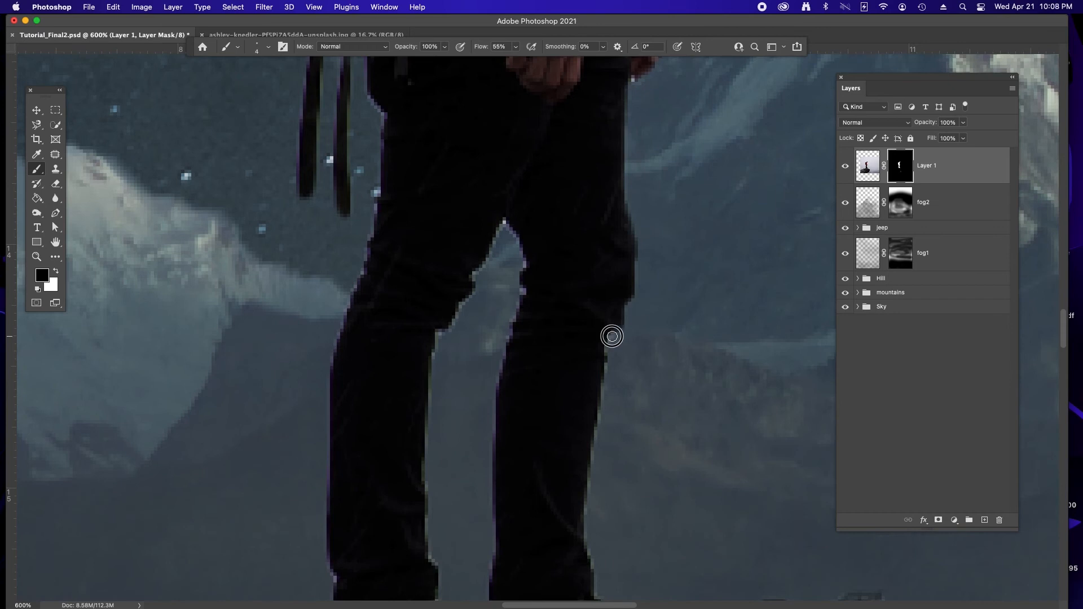
{"action": "scroll", "coordinate": [612, 333], "scroll_direction": "down", "scroll_amount": 5}
{"action": "left_click_drag", "start_coordinate": [607, 215], "coordinate": [602, 262]}
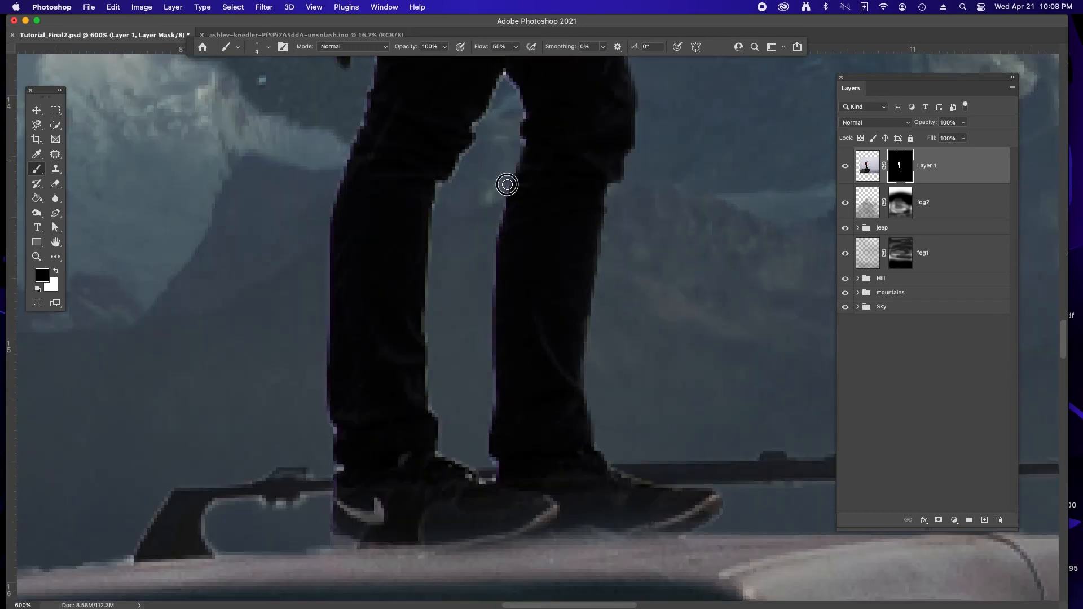
Step: Refine the mask edges around the hiker's lower legs, face and backpack, and save the document
{"action": "scroll", "coordinate": [319, 398], "scroll_direction": "up", "scroll_amount": 2}
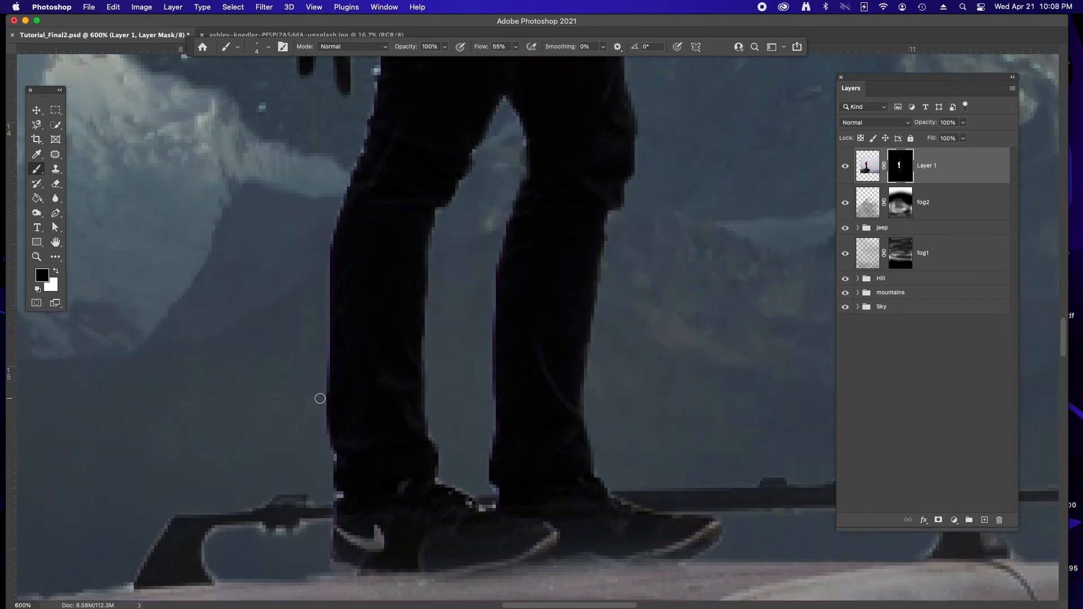
{"action": "scroll", "coordinate": [320, 398], "scroll_direction": "up", "scroll_amount": 10}
{"action": "scroll", "coordinate": [503, 236], "scroll_direction": "up", "scroll_amount": 5}
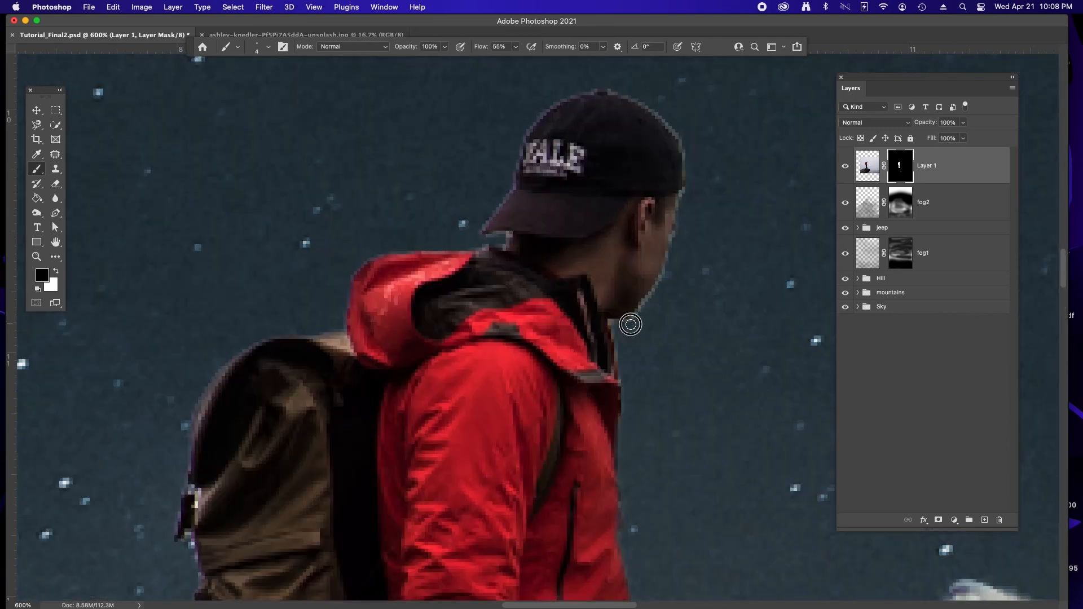
{"action": "scroll", "coordinate": [181, 416], "scroll_direction": "down", "scroll_amount": 10}
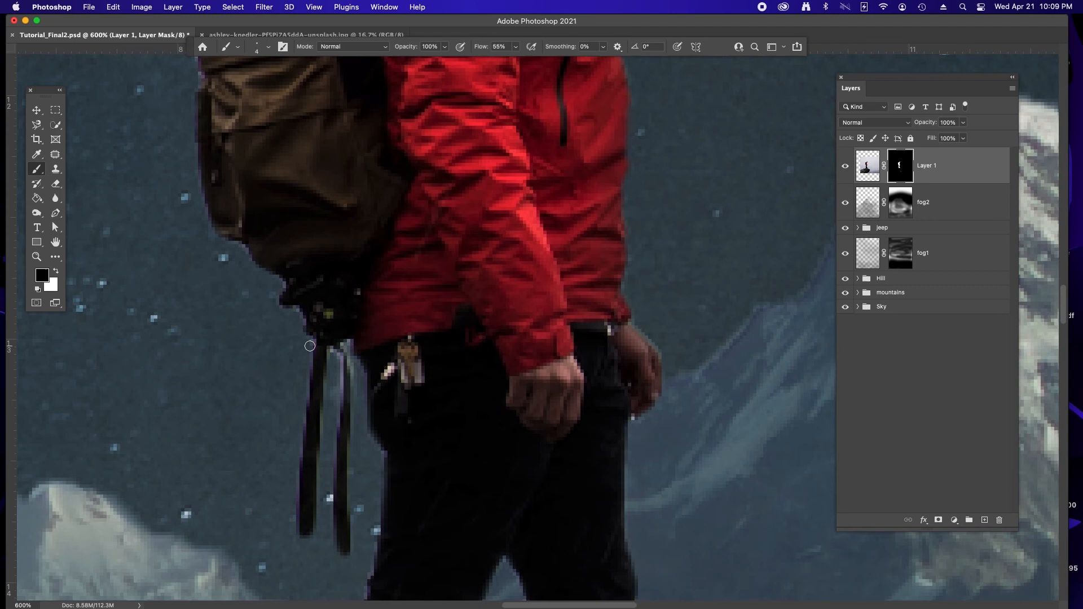
{"action": "scroll", "coordinate": [316, 338], "scroll_direction": "down", "scroll_amount": 10}
{"action": "scroll", "coordinate": [321, 343], "scroll_direction": "down", "scroll_amount": 5}
{"action": "key", "text": "z"}
{"action": "left_click", "coordinate": [545, 315], "text": "alt"}
{"action": "left_click", "coordinate": [546, 313]}
{"action": "key", "text": "super+s"}
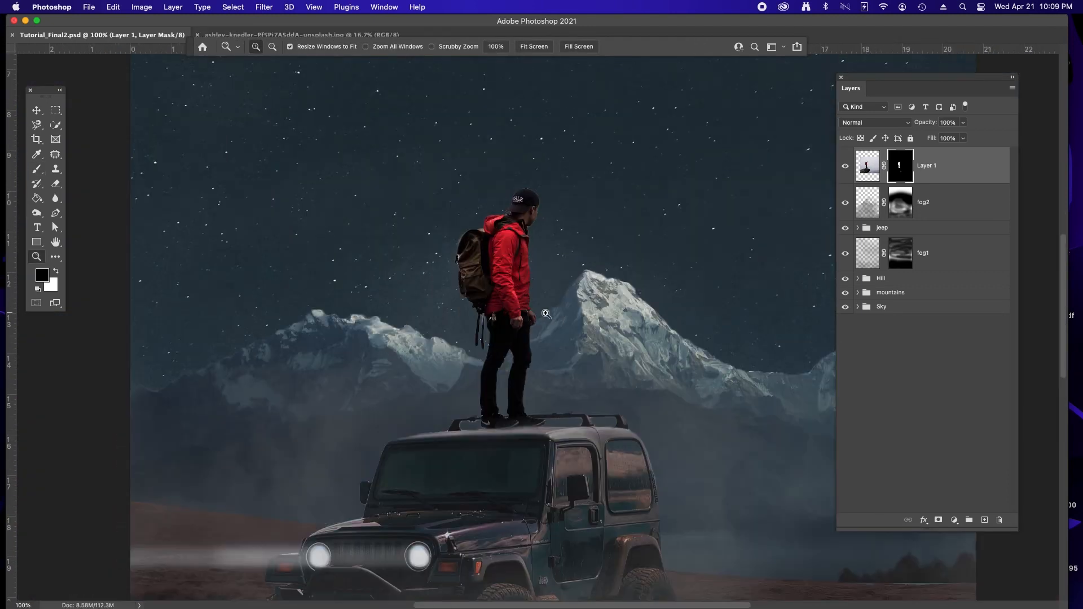
Step: Add an Exposure adjustment layer above the hiker, lower its exposure slightly, and clip it to Layer 1
{"action": "scroll", "coordinate": [546, 313], "scroll_direction": "down", "scroll_amount": 3}
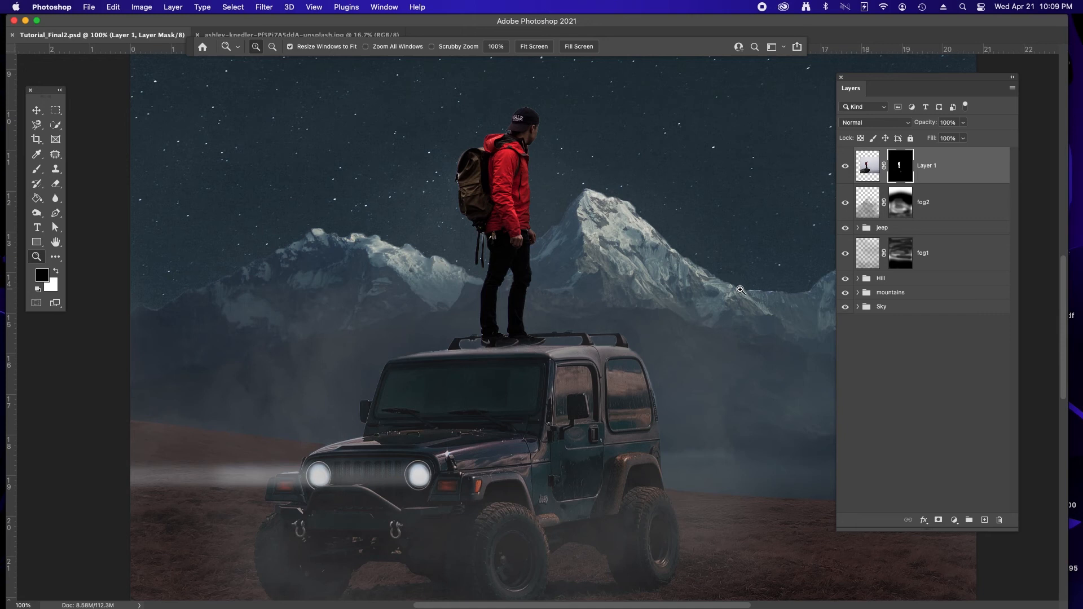
{"action": "key", "text": "v"}
{"action": "scroll", "coordinate": [540, 238], "scroll_direction": "up", "scroll_amount": 1}
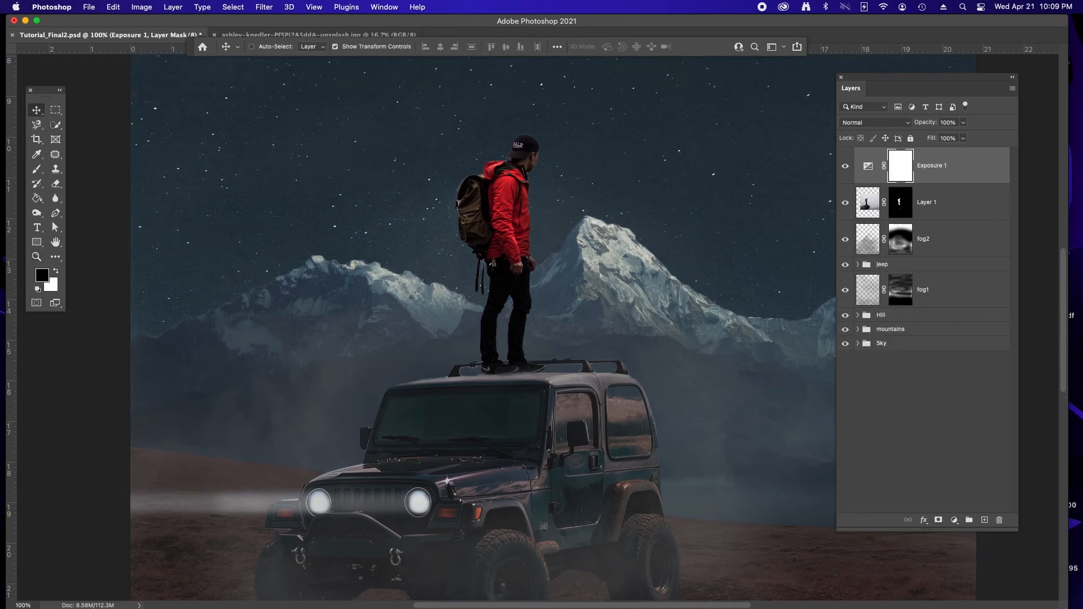
{"action": "left_click", "coordinate": [856, 176]}
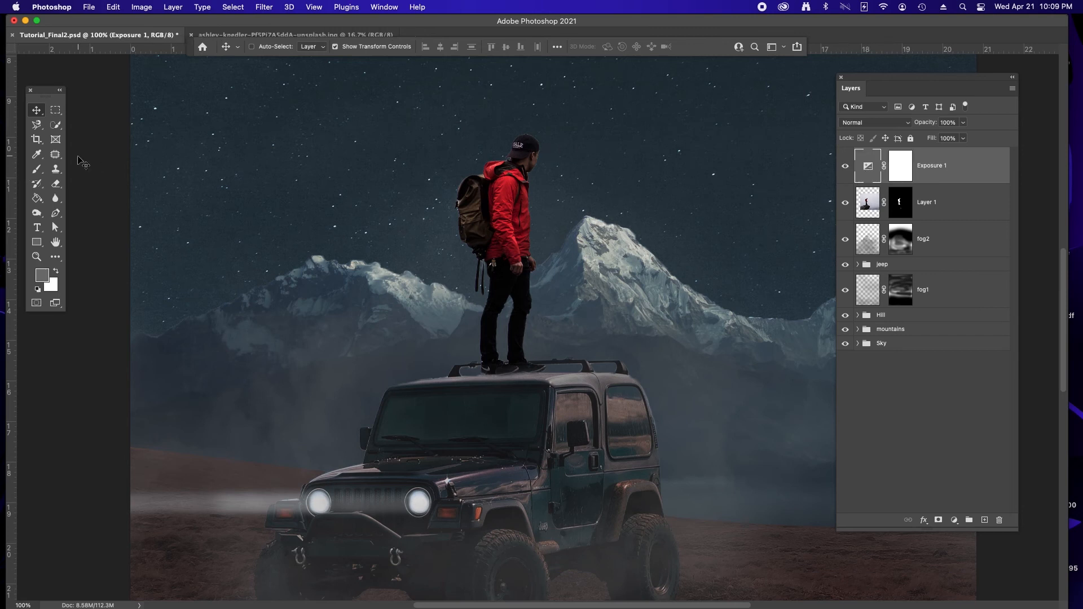
{"action": "double_click", "coordinate": [867, 166]}
{"action": "left_click_drag", "start_coordinate": [705, 114], "coordinate": [250, 99]}
{"action": "left_click_drag", "start_coordinate": [250, 174], "coordinate": [243, 177]}
{"action": "key", "text": "alt+super+g"}
{"action": "left_click", "coordinate": [974, 205]}
{"action": "scroll", "coordinate": [514, 215], "scroll_direction": "down", "scroll_amount": 1}
{"action": "mouse_move", "coordinate": [523, 251]}
{"action": "left_mouse_down"}
{"action": "mouse_move", "coordinate": [611, 345]}
{"action": "mouse_move", "coordinate": [473, 222]}
{"action": "mouse_move", "coordinate": [530, 217]}
{"action": "left_mouse_up"}
{"action": "left_click", "coordinate": [900, 203]}
{"action": "key", "text": "b"}
{"action": "key", "text": "v"}
{"action": "key", "text": "super+z"}
Step: Move the hiker off the Jeep's roof onto open ground beside it, touching up the layer mask along the way
{"action": "left_click", "coordinate": [868, 202]}
{"action": "left_click_drag", "start_coordinate": [544, 316], "coordinate": [498, 244]}
{"action": "left_click", "coordinate": [900, 203]}
{"action": "key", "text": "b"}
{"action": "left_click", "coordinate": [867, 202]}
{"action": "key", "text": "v"}
{"action": "left_click_drag", "start_coordinate": [496, 205], "coordinate": [605, 312]}
{"action": "mouse_move", "coordinate": [606, 311]}
{"action": "left_mouse_down"}
{"action": "mouse_move", "coordinate": [525, 223]}
{"action": "mouse_move", "coordinate": [568, 367]}
{"action": "left_mouse_up"}
{"action": "mouse_move", "coordinate": [553, 375]}
{"action": "left_mouse_down"}
{"action": "mouse_move", "coordinate": [536, 262]}
{"action": "mouse_move", "coordinate": [485, 231]}
{"action": "mouse_move", "coordinate": [543, 198]}
{"action": "mouse_move", "coordinate": [553, 327]}
{"action": "mouse_move", "coordinate": [601, 423]}
{"action": "mouse_move", "coordinate": [597, 407]}
{"action": "left_mouse_up"}
Step: Place the hiker back on the Jeep's roof after checking the mask and enlarge him very slightly
{"action": "key", "text": "b"}
{"action": "left_click", "coordinate": [900, 210]}
{"action": "key", "text": "v"}
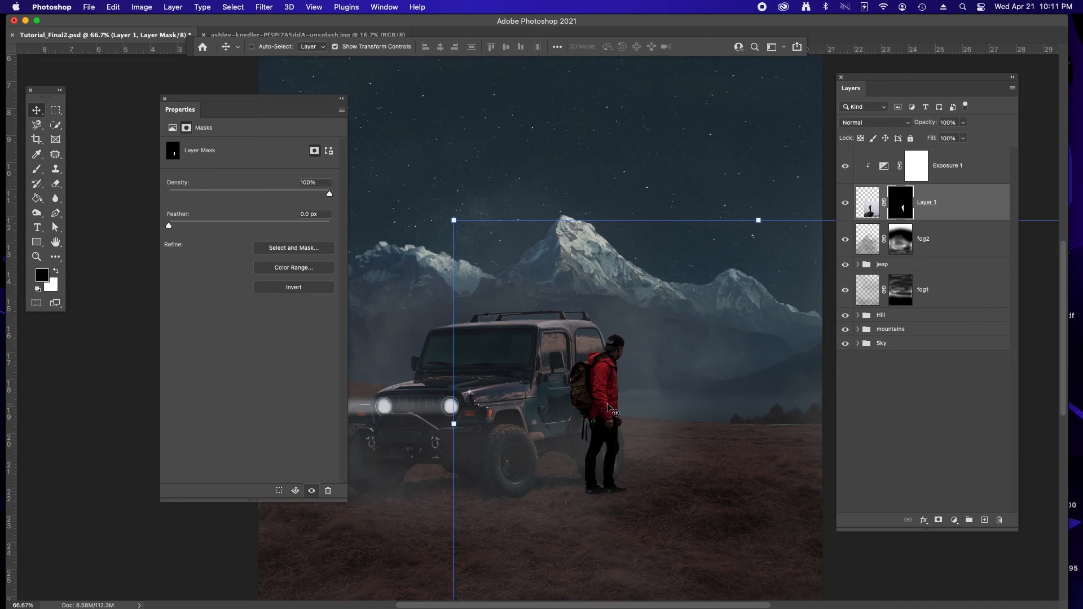
{"action": "left_click_drag", "start_coordinate": [606, 403], "coordinate": [507, 224]}
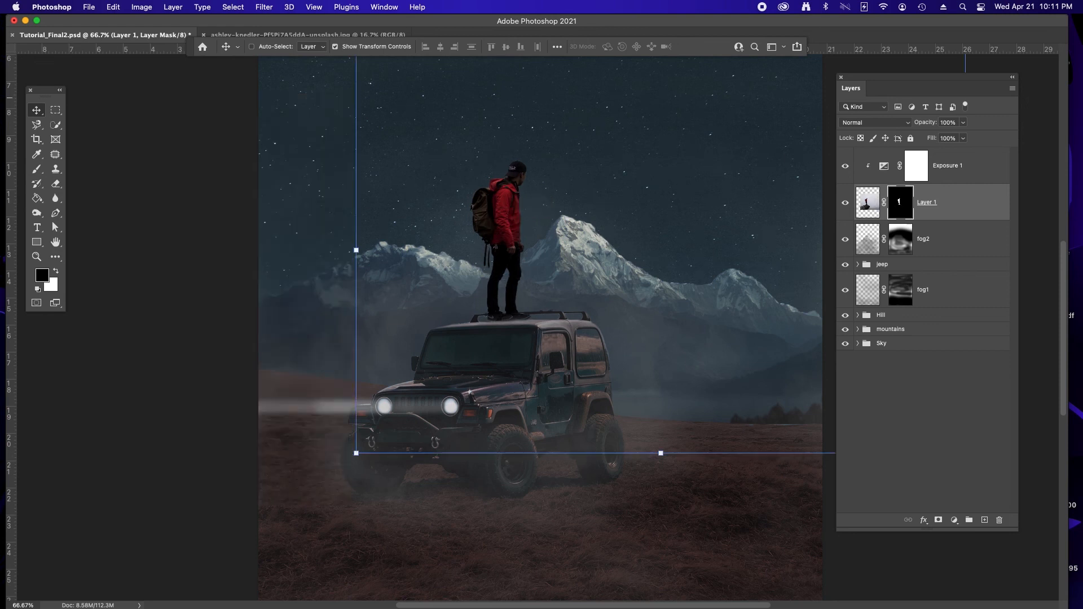
{"action": "left_click_drag", "start_coordinate": [348, 457], "coordinate": [346, 465]}
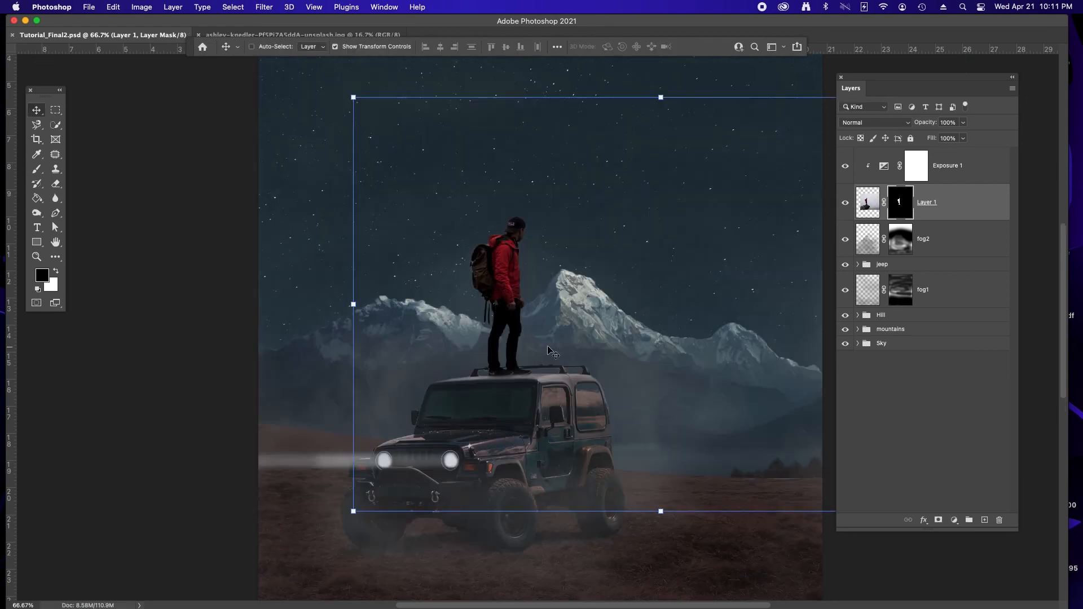
Step: Group the hiker layer with its Exposure adjustment, name the group Man, and save the document
{"action": "left_click", "coordinate": [976, 166], "text": "shift"}
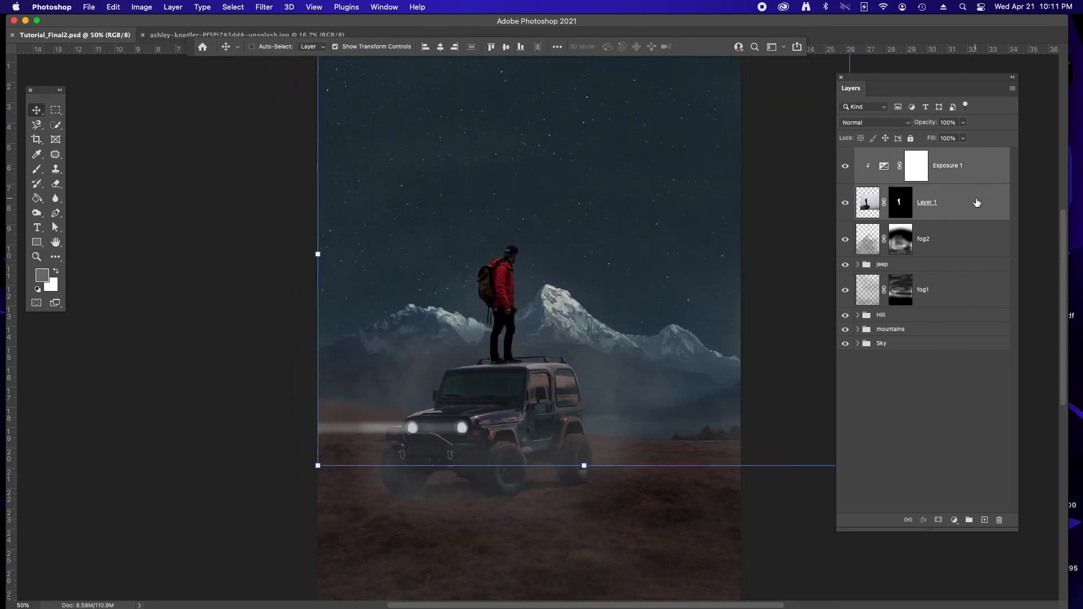
{"action": "left_click", "coordinate": [923, 203]}
{"action": "key", "text": "super+s"}
{"action": "key", "text": "super+g"}
{"action": "double_click", "coordinate": [883, 155]}
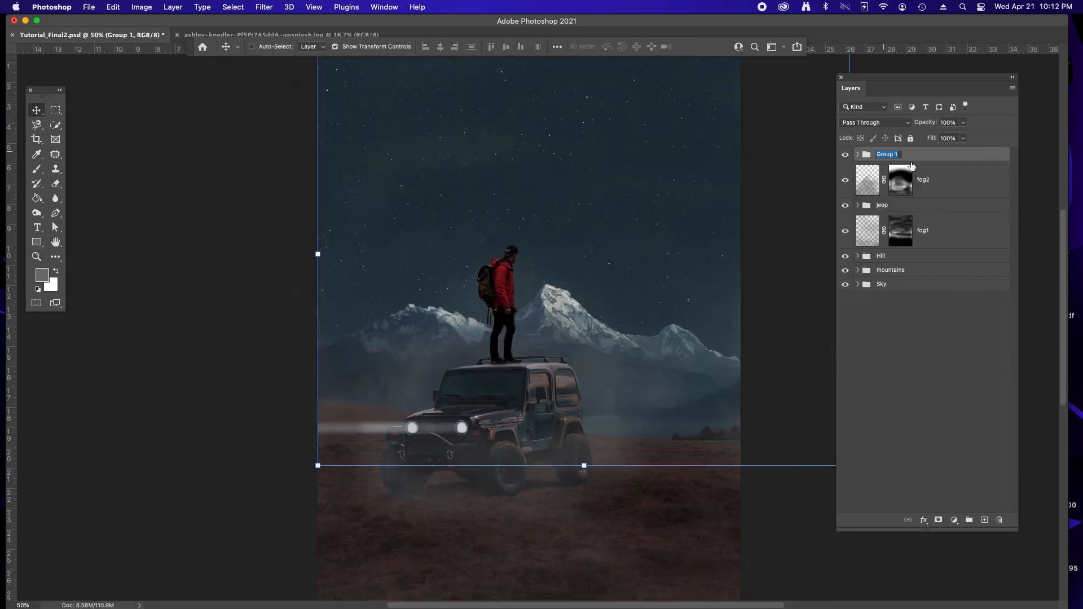
{"action": "type", "text": "Man"}
{"action": "key", "text": "Return"}
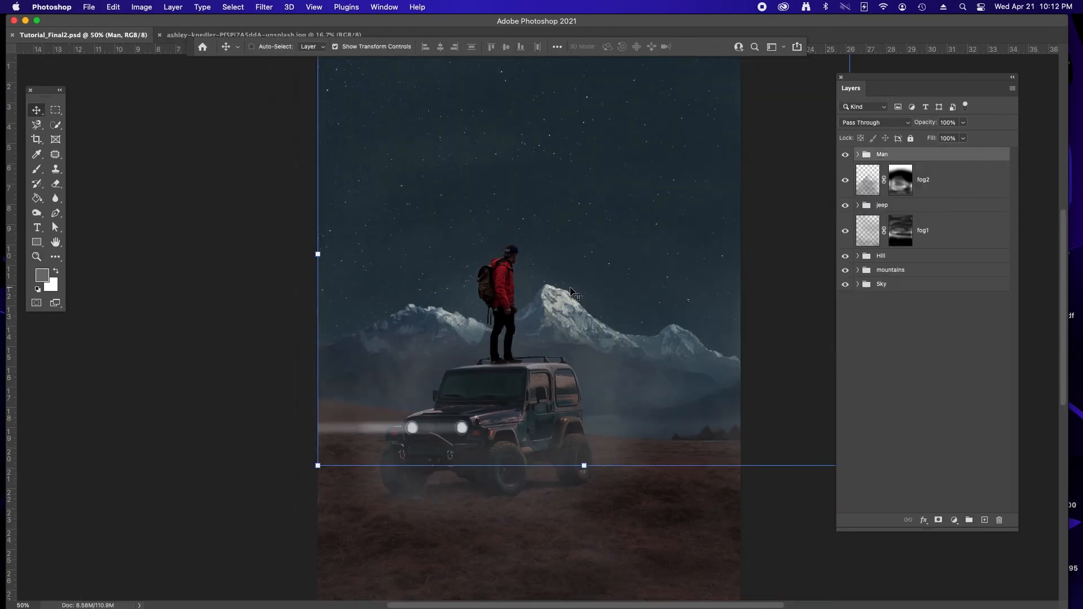
Step: Place the fog2 layer above the Man group and save the document
{"action": "scroll", "coordinate": [570, 292], "scroll_direction": "up", "scroll_amount": 1}
{"action": "left_click_drag", "start_coordinate": [950, 189], "coordinate": [946, 153]}
{"action": "key", "text": "super+s"}
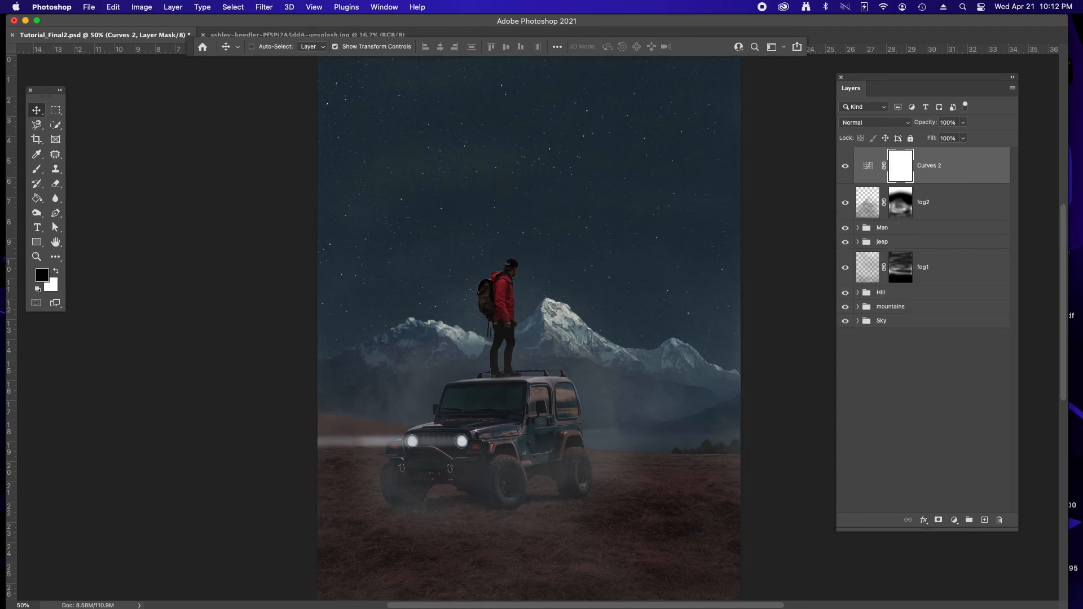
Step: Add a Curves adjustment layer above fog2 and boost contrast by lowering the shadows and raising the highlights
{"action": "left_click_drag", "start_coordinate": [817, 105], "coordinate": [320, 83]}
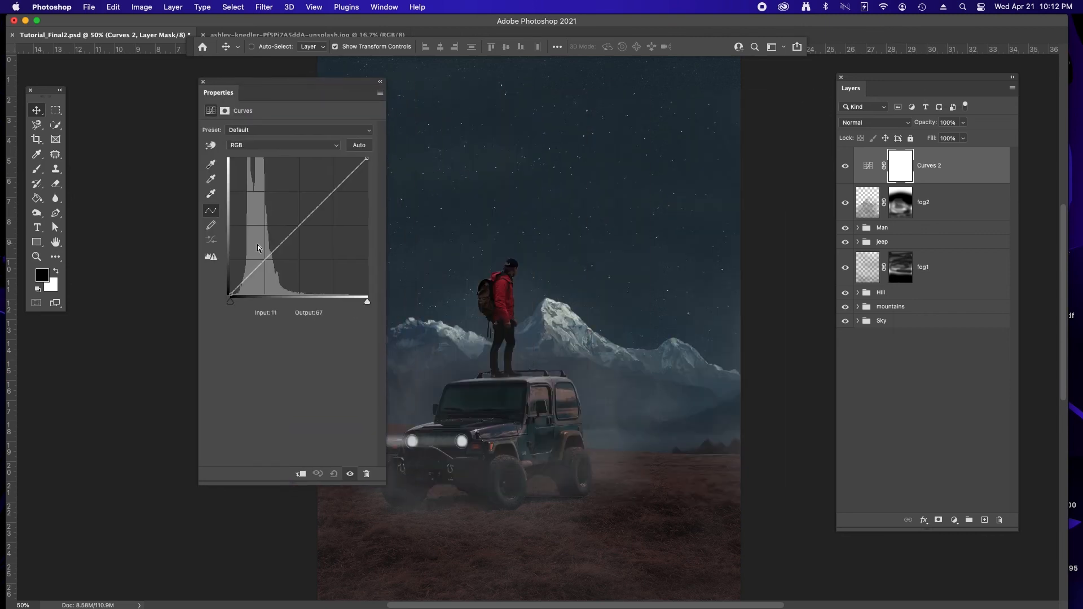
{"action": "left_click_drag", "start_coordinate": [268, 257], "coordinate": [265, 264]}
{"action": "left_click_drag", "start_coordinate": [329, 199], "coordinate": [327, 174]}
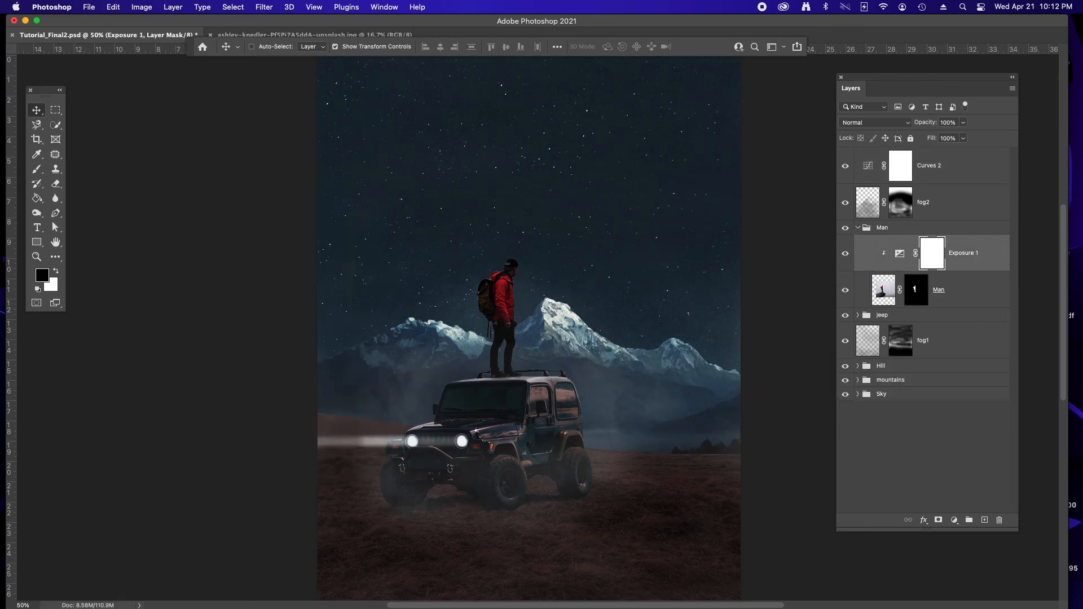
Step: Lower the exposure slightly in the Man group's Exposure 1 layer, save the document, and close the hiker photo
{"action": "left_click_drag", "start_coordinate": [221, 163], "coordinate": [218, 165]}
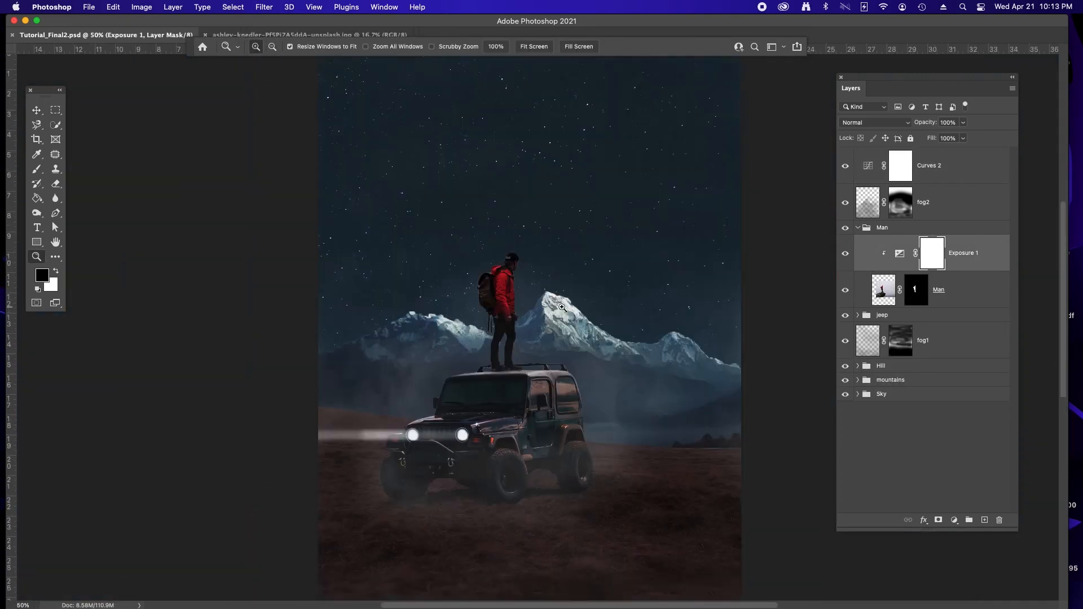
{"action": "key", "text": "ctrl+s"}
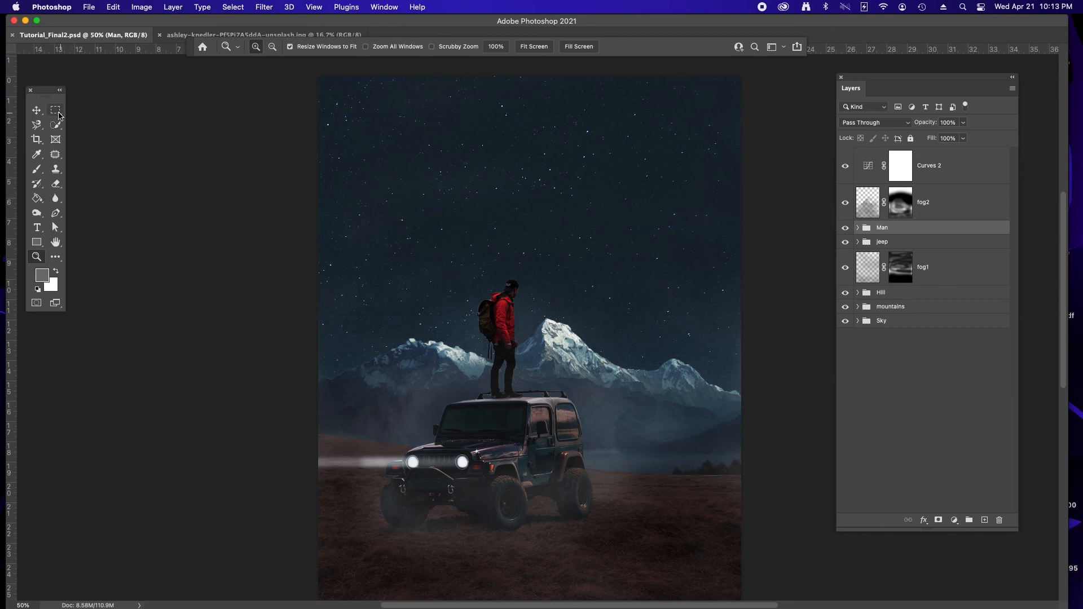
{"action": "left_click", "coordinate": [37, 111]}
{"action": "left_click", "coordinate": [160, 35]}
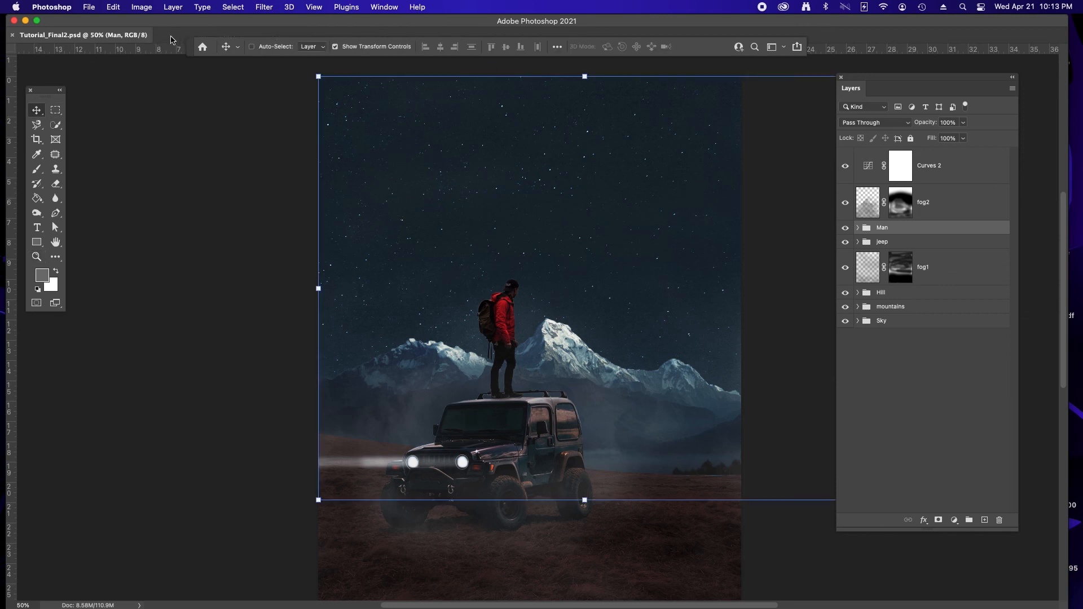
Step: Open the moon photo, bring it in as a rotated layer, and place it above Curves 2
{"action": "left_click", "coordinate": [90, 6]}
{"action": "left_click", "coordinate": [121, 29]}
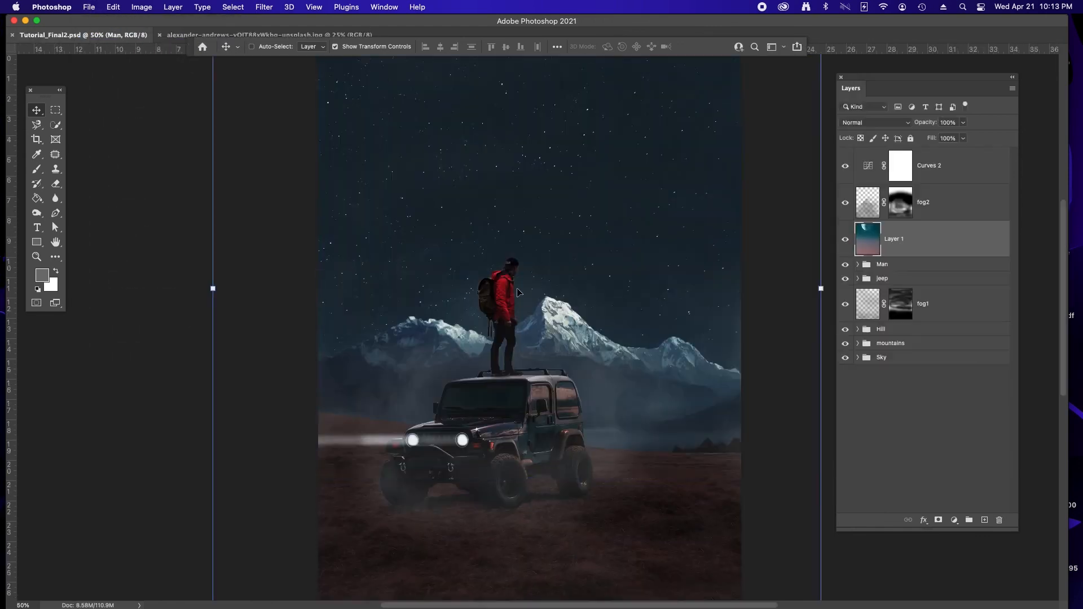
{"action": "left_click_drag", "start_coordinate": [496, 85], "coordinate": [244, 286]}
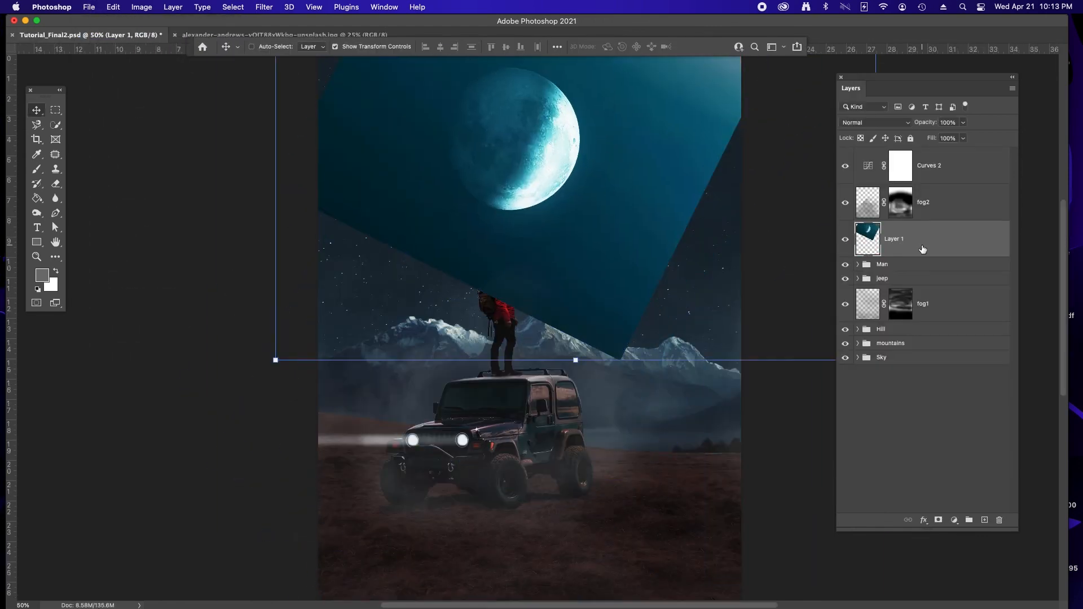
{"action": "left_click_drag", "start_coordinate": [926, 244], "coordinate": [925, 155]}
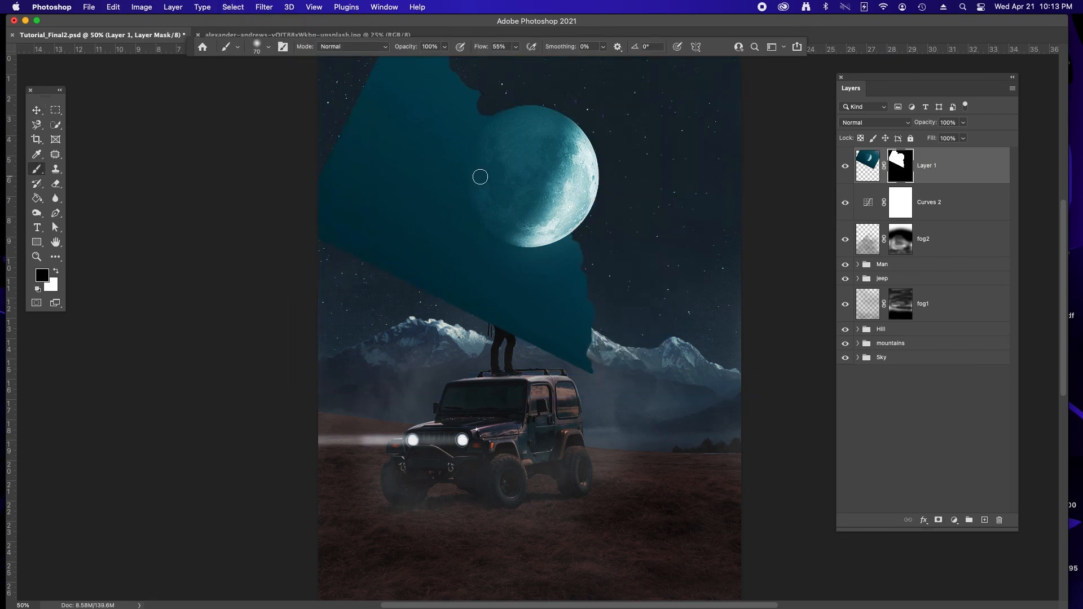
Step: Mask out the teal sky around the moon with a soft black brush, moving the moon over the Jeep to work
{"action": "mouse_move", "coordinate": [481, 176]}
{"action": "left_mouse_down"}
{"action": "mouse_move", "coordinate": [394, 99]}
{"action": "mouse_move", "coordinate": [446, 141]}
{"action": "left_mouse_up"}
{"action": "left_click_drag", "start_coordinate": [605, 423], "coordinate": [522, 316]}
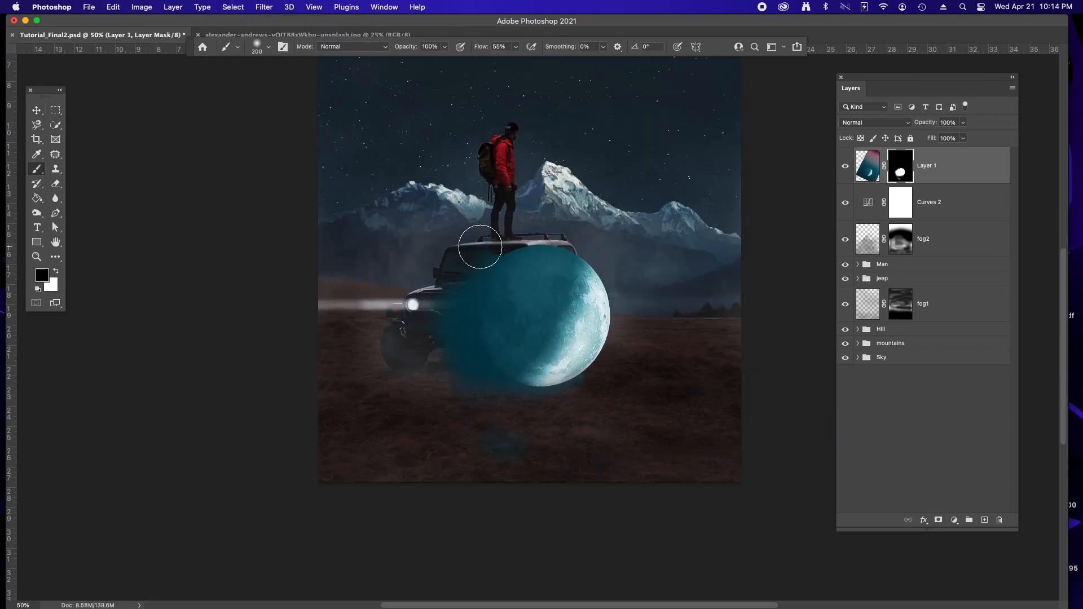
{"action": "left_click_drag", "start_coordinate": [484, 235], "coordinate": [461, 319]}
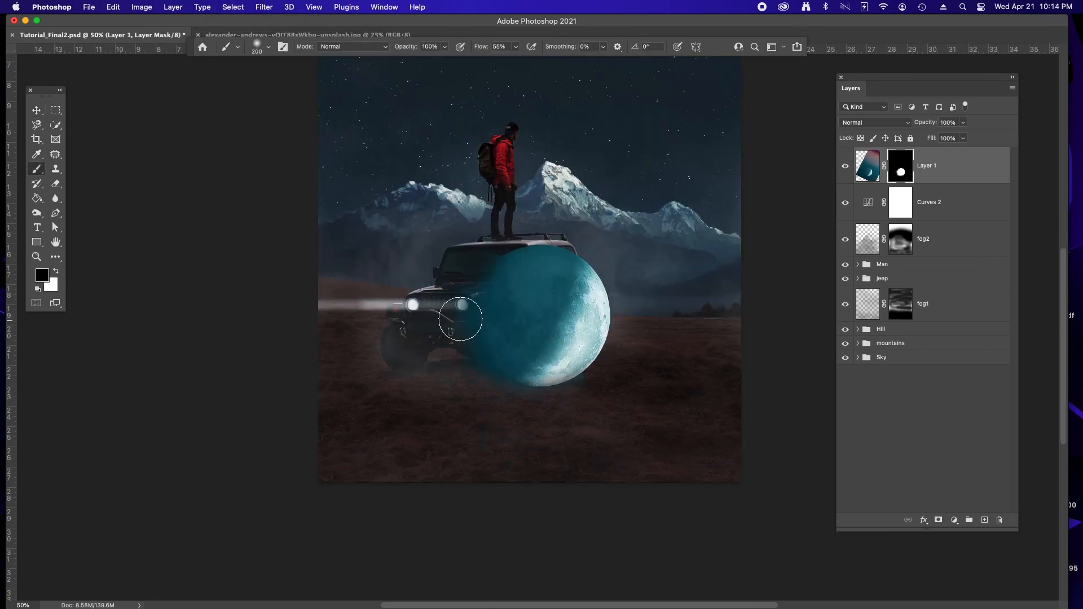
Step: Move the moon up into the sky above the hiker, scale it down, and name its layer moon
{"action": "key", "text": "ctrl+t"}
{"action": "left_click_drag", "start_coordinate": [583, 459], "coordinate": [601, 205]}
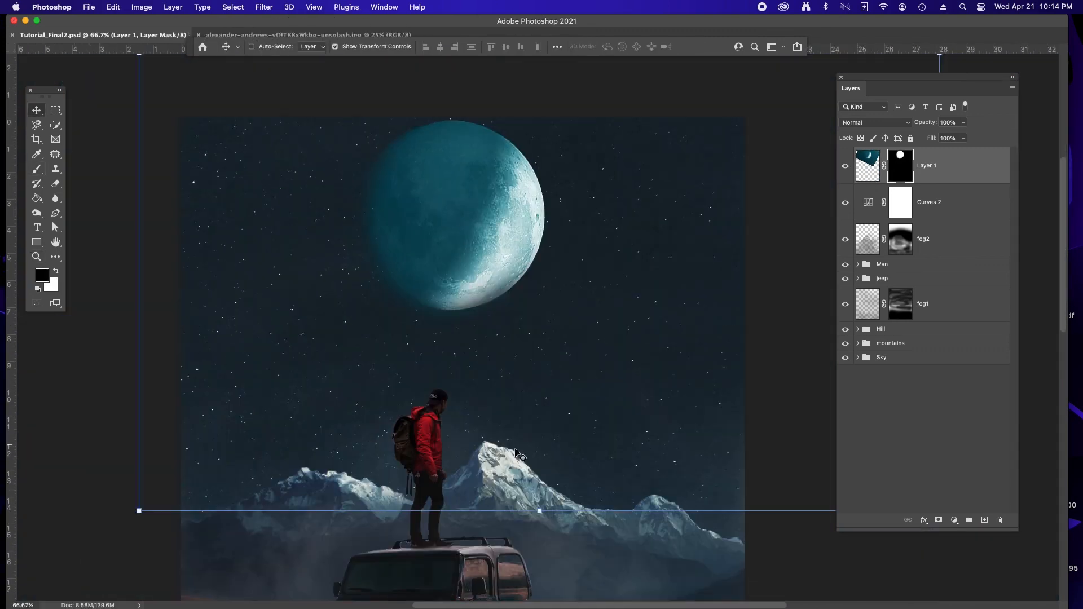
{"action": "left_click_drag", "start_coordinate": [550, 510], "coordinate": [550, 488]}
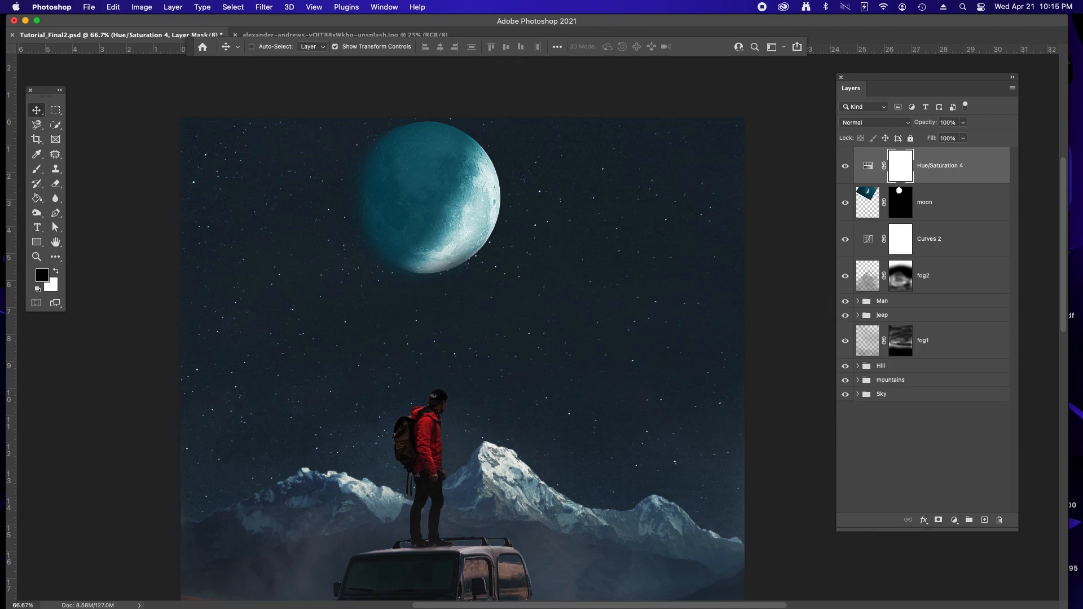
Step: Clip the Hue/Saturation adjustment to the moon layer, turn on Colorize, and shift the hue to a muted blue
{"action": "left_click_drag", "start_coordinate": [893, 93], "coordinate": [196, 93]}
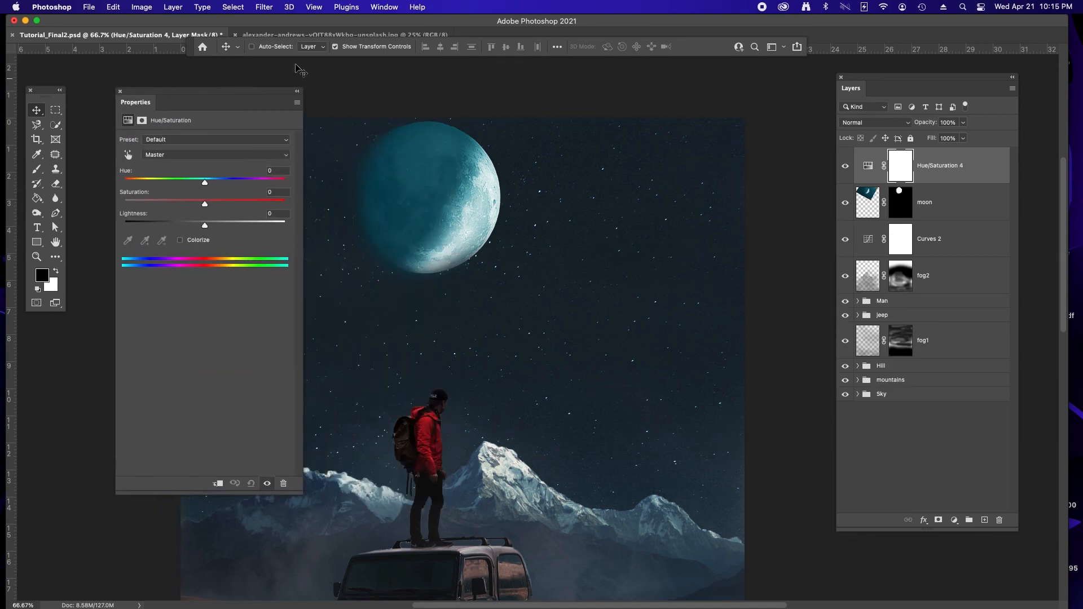
{"action": "left_click", "coordinate": [218, 484]}
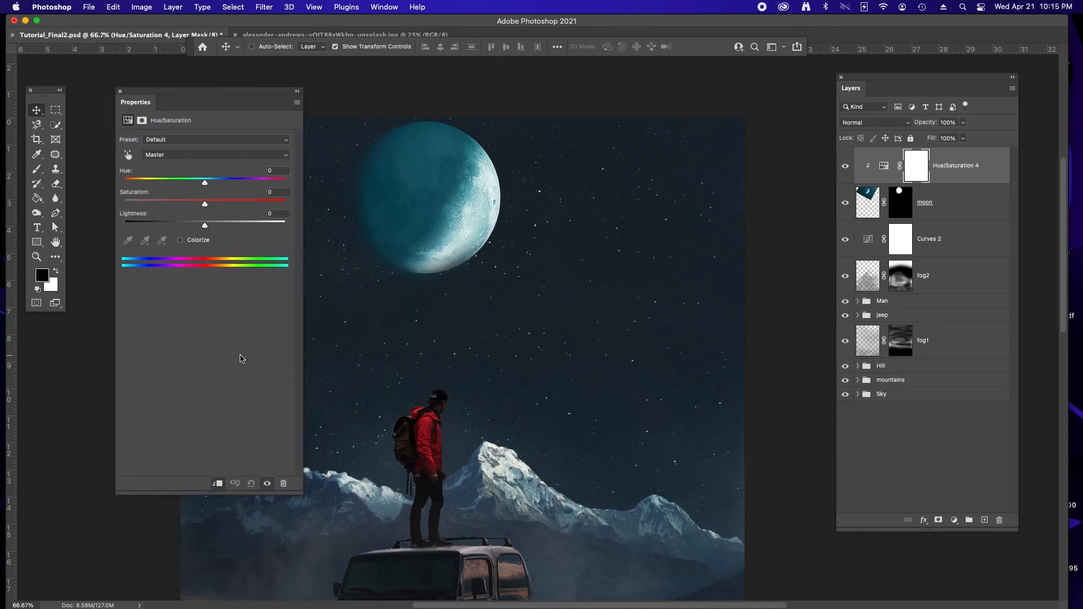
{"action": "left_click", "coordinate": [180, 240]}
{"action": "left_click_drag", "start_coordinate": [126, 182], "coordinate": [216, 184]}
{"action": "left_click", "coordinate": [236, 484]}
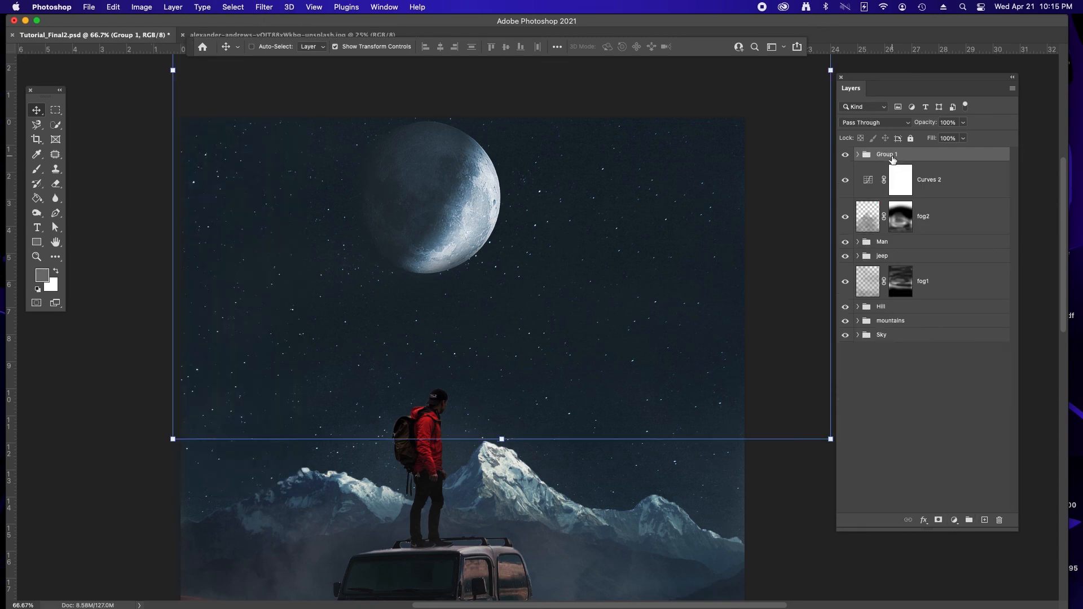
Step: Add a new layer above the moon group and paint grey fog over the scene with a 2500 px textured brush
{"action": "key", "text": "z"}
{"action": "left_click", "coordinate": [478, 357], "text": "alt"}
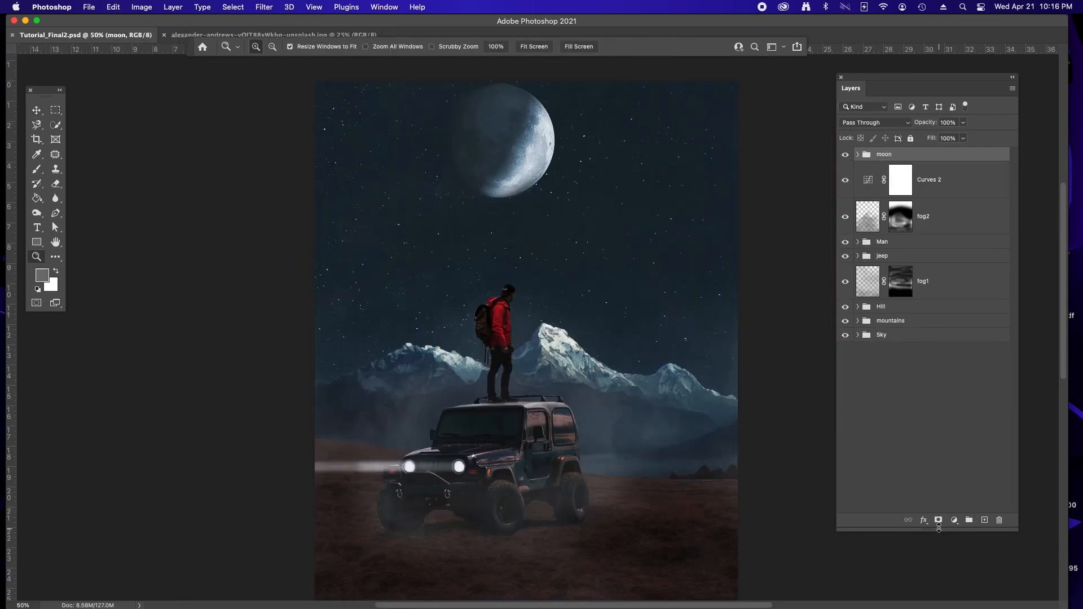
{"action": "left_click", "coordinate": [984, 520]}
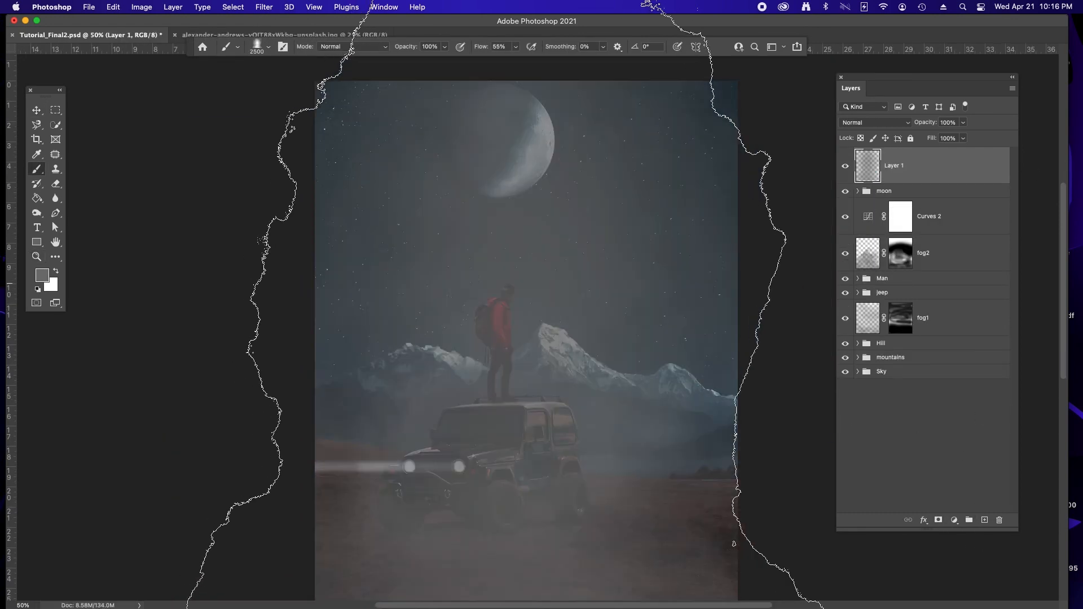
Step: Add a mask to the new fog layer and paint out the fog over the Jeep and ground with a soft black brush
{"action": "key", "text": "bracketleft"}
{"action": "key", "text": "bracketleft"}
{"action": "key", "text": "bracketleft"}
{"action": "key", "text": "bracketleft"}
{"action": "key", "text": "bracketleft"}
{"action": "key", "text": "bracketleft"}
{"action": "key", "text": "bracketleft"}
{"action": "key", "text": "bracketleft"}
{"action": "key", "text": "bracketleft"}
{"action": "key", "text": "bracketleft"}
{"action": "key", "text": "bracketleft"}
{"action": "key", "text": "bracketleft"}
{"action": "key", "text": "bracketleft"}
{"action": "key", "text": "bracketleft"}
{"action": "key", "text": "bracketleft"}
{"action": "key", "text": "bracketleft"}
{"action": "key", "text": "bracketleft"}
{"action": "scroll", "coordinate": [476, 271], "scroll_direction": "down", "scroll_amount": 5}
{"action": "mouse_move", "coordinate": [329, 501]}
{"action": "left_mouse_down"}
{"action": "mouse_move", "coordinate": [307, 498]}
{"action": "mouse_move", "coordinate": [354, 351]}
{"action": "mouse_move", "coordinate": [383, 353]}
{"action": "left_mouse_up"}
Step: Thin the fog over the moon and upper sky on Layer 1's mask with a 500 px black brush at 40% opacity
{"action": "scroll", "coordinate": [338, 423], "scroll_direction": "up", "scroll_amount": 5}
{"action": "key", "text": "bracketleft"}
{"action": "key", "text": "bracketleft"}
{"action": "key", "text": "bracketleft"}
{"action": "key", "text": "4"}
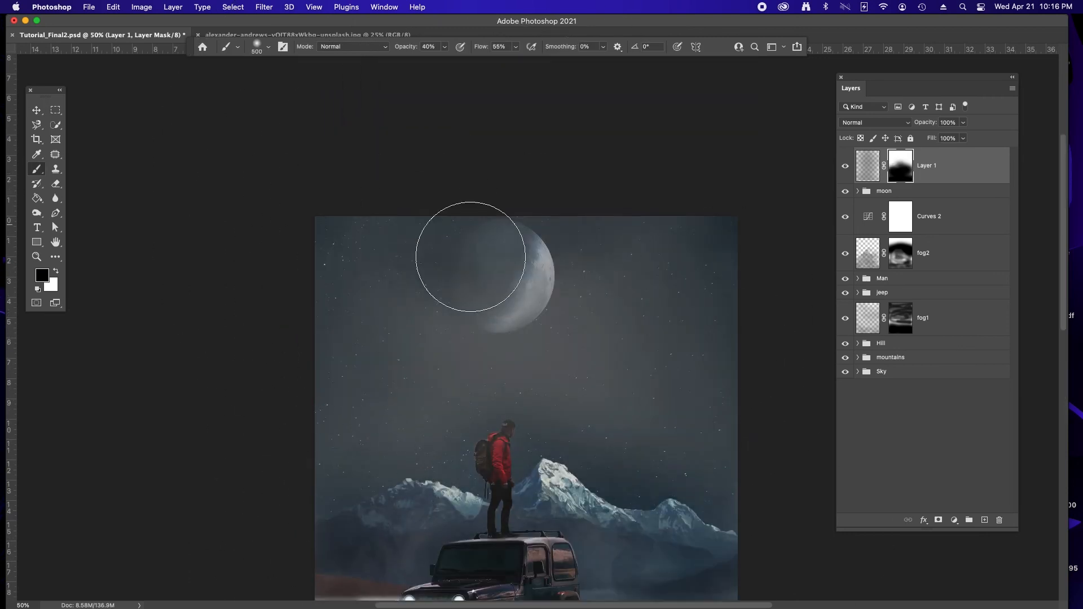
{"action": "left_click_drag", "start_coordinate": [465, 247], "coordinate": [750, 318]}
{"action": "left_click_drag", "start_coordinate": [445, 293], "coordinate": [622, 345]}
Step: Reduce the fog around the Jeep by painting black on the fog2 layer's mask, and save the document
{"action": "scroll", "coordinate": [633, 381], "scroll_direction": "down", "scroll_amount": 5}
{"action": "left_click", "coordinate": [900, 252]}
{"action": "left_click_drag", "start_coordinate": [578, 420], "coordinate": [547, 400]}
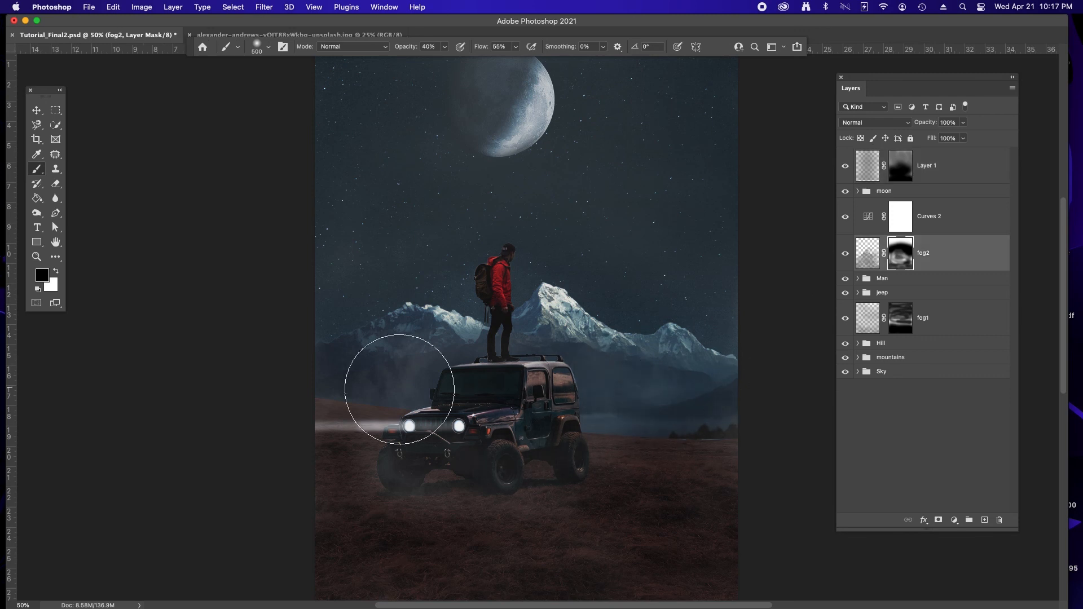
{"action": "left_click_drag", "start_coordinate": [401, 389], "coordinate": [403, 457]}
{"action": "key", "text": "super+s"}
Step: View the whole composite zoomed out in full screen mode
{"action": "key", "text": "z"}
{"action": "left_click", "coordinate": [616, 299], "text": "alt"}
{"action": "key", "text": "f"}
{"action": "key", "text": "f"}
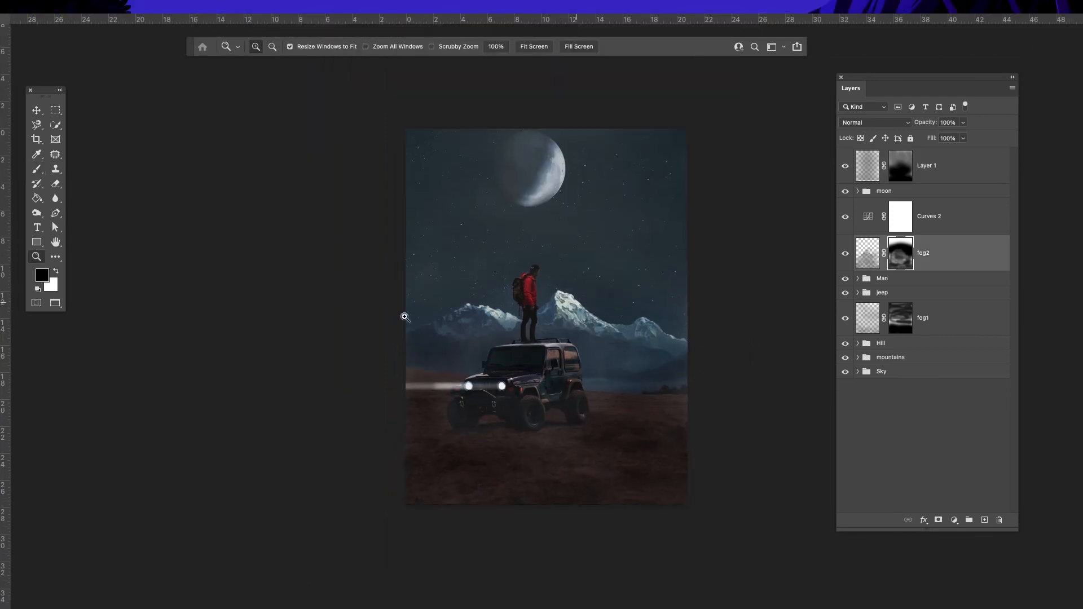